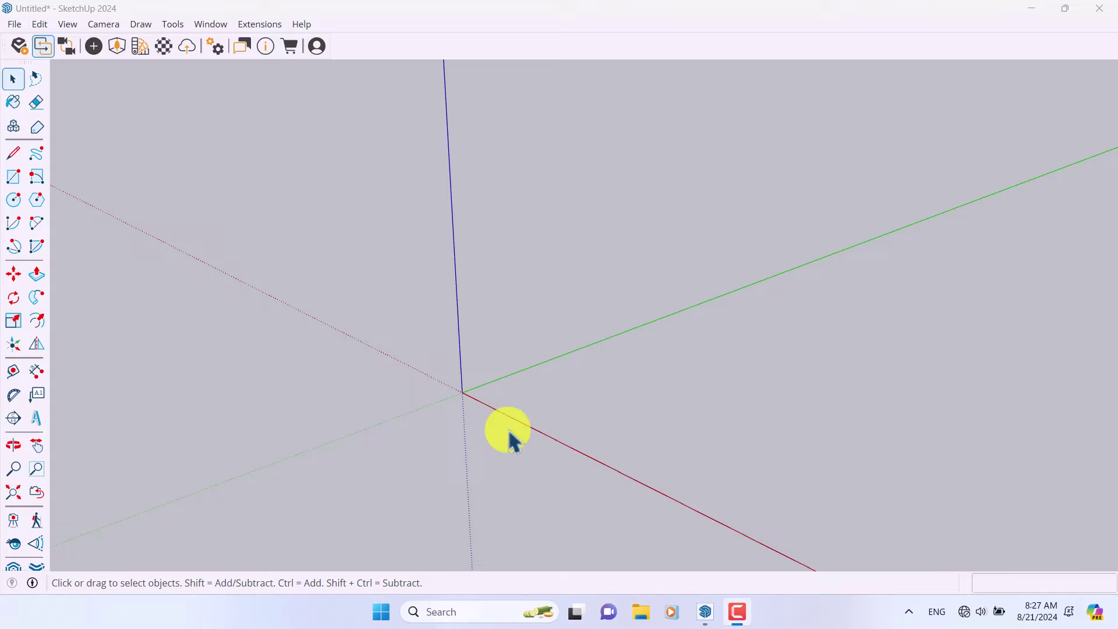
- In Model Info > Units, set length to Meters, area to Meters² and volume to Meters³
{"action": "mouse_move", "coordinate": [549, 367]}
{"action": "middle_mouse_down"}
{"action": "mouse_move", "coordinate": [474, 400]}
{"action": "mouse_move", "coordinate": [578, 284]}
{"action": "mouse_move", "coordinate": [588, 305]}
{"action": "mouse_move", "coordinate": [604, 297]}
{"action": "mouse_move", "coordinate": [509, 250]}
{"action": "mouse_move", "coordinate": [535, 261]}
{"action": "mouse_move", "coordinate": [439, 361]}
{"action": "mouse_move", "coordinate": [495, 379]}
{"action": "middle_mouse_up"}
{"action": "scroll", "coordinate": [283, 436], "scroll_direction": "up", "scroll_amount": 1}
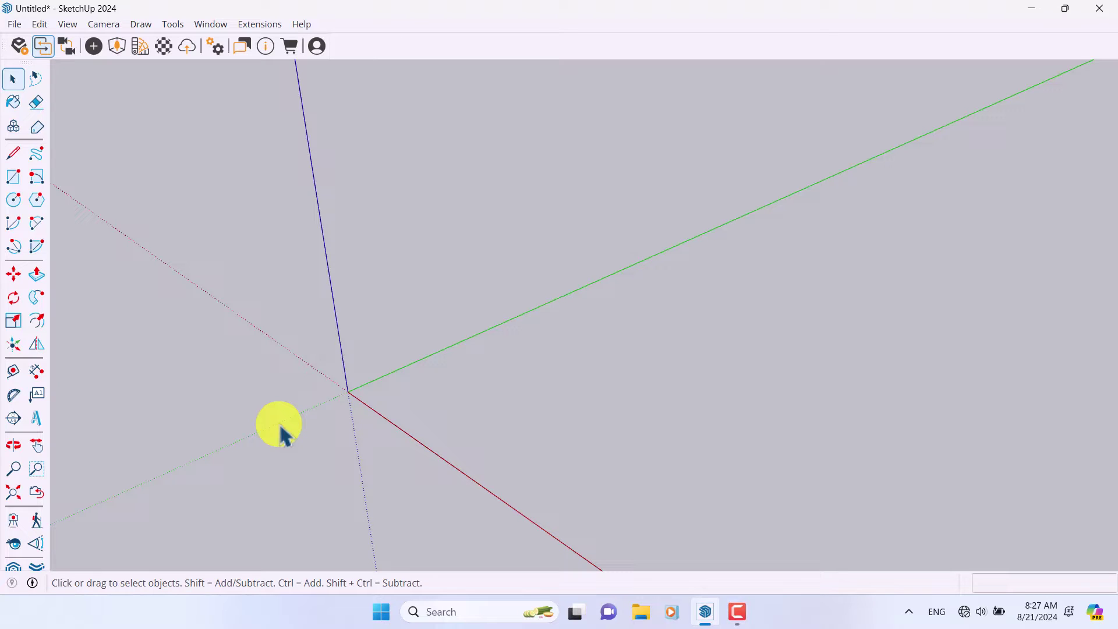
{"action": "left_click", "coordinate": [224, 27]}
{"action": "left_click", "coordinate": [246, 100]}
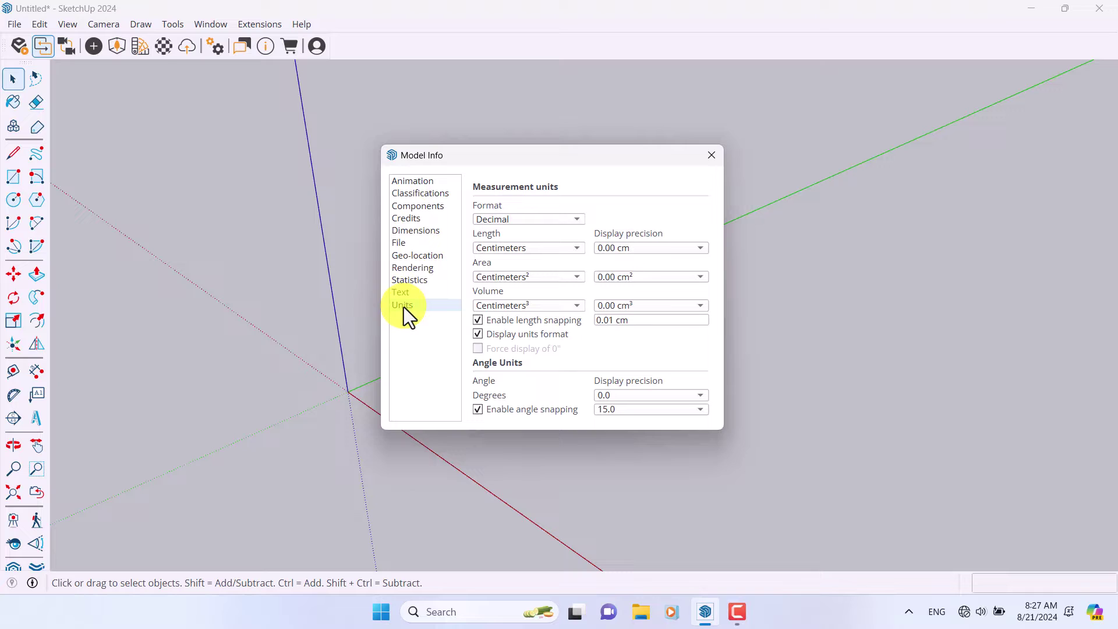
{"action": "left_click", "coordinate": [502, 249]}
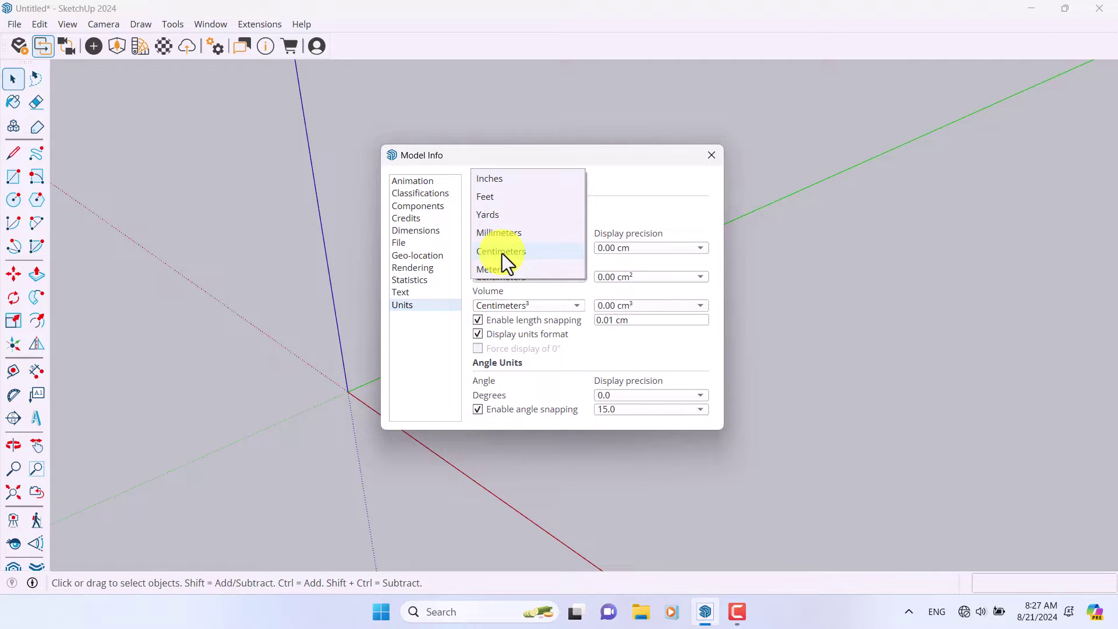
{"action": "left_click", "coordinate": [501, 266]}
{"action": "left_click", "coordinate": [501, 278]}
{"action": "left_click", "coordinate": [495, 297]}
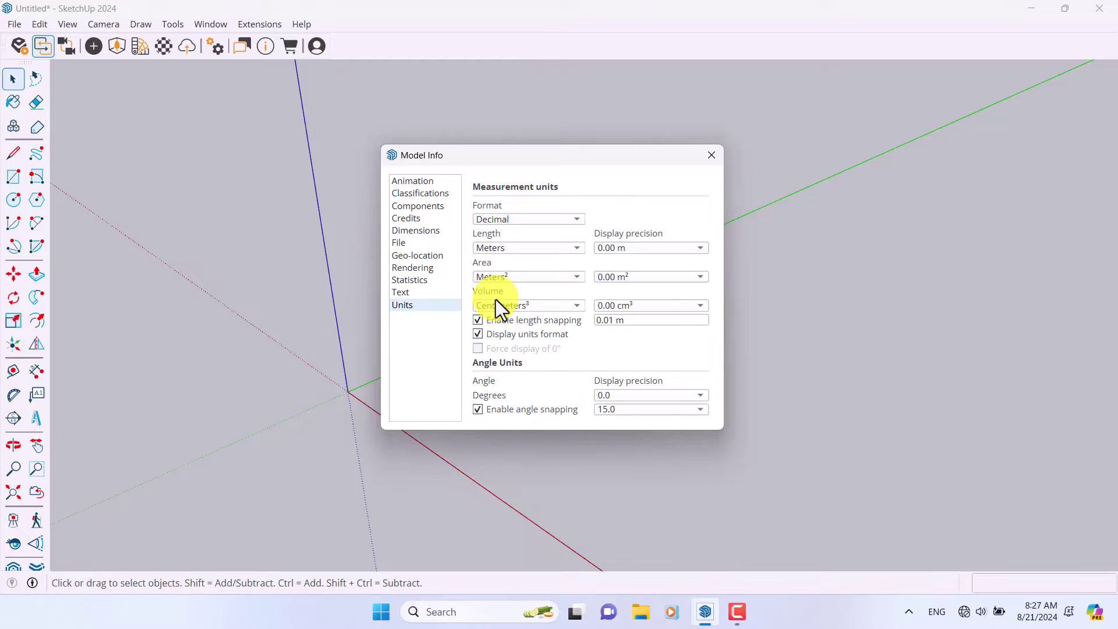
{"action": "left_click", "coordinate": [494, 305]}
{"action": "left_click", "coordinate": [487, 342]}
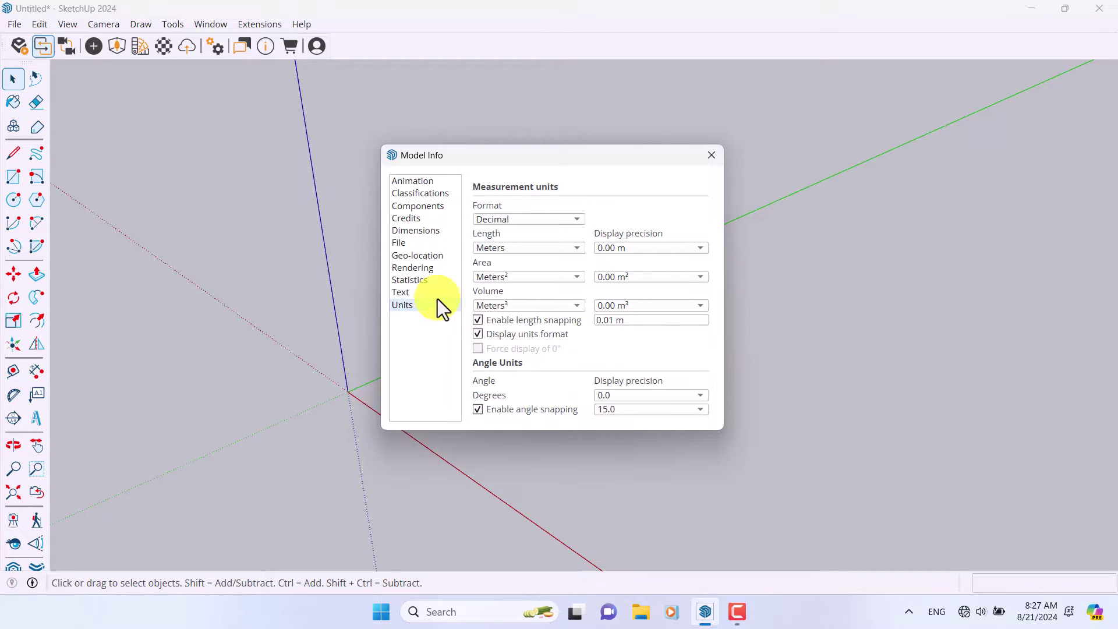
- Run Fix Problems on the Statistics page, dismiss the result and close Model Info
{"action": "left_click", "coordinate": [414, 281]}
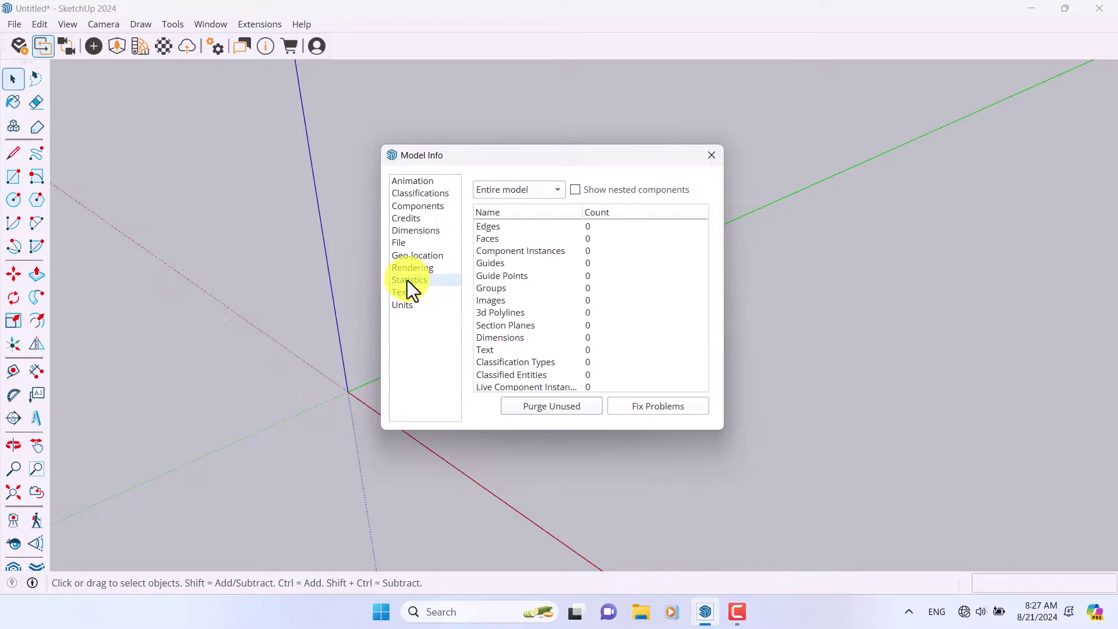
{"action": "left_click", "coordinate": [651, 410]}
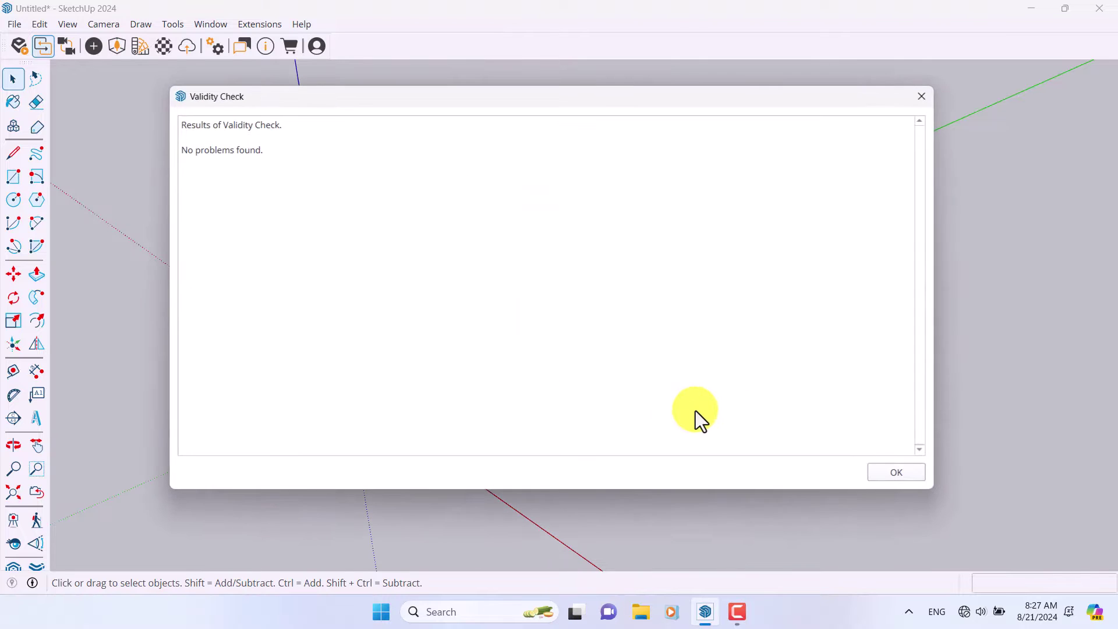
{"action": "left_click", "coordinate": [900, 470]}
{"action": "left_click", "coordinate": [712, 156]}
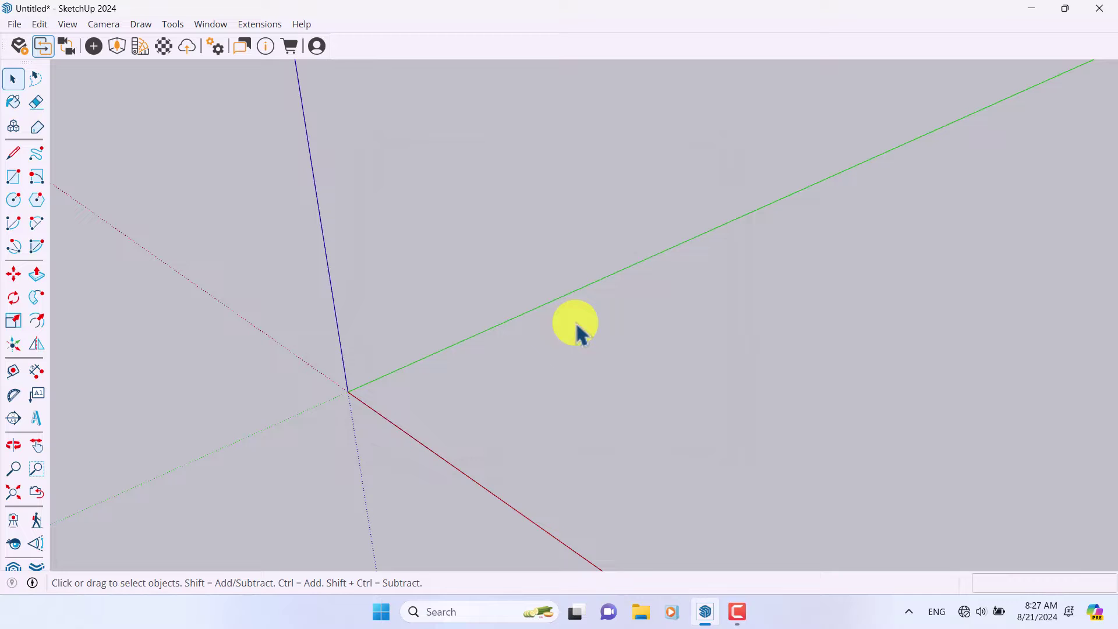
- Save the untitled model on the Desktop under the file name 'Building Design'
{"action": "key", "text": "ctrl+s"}
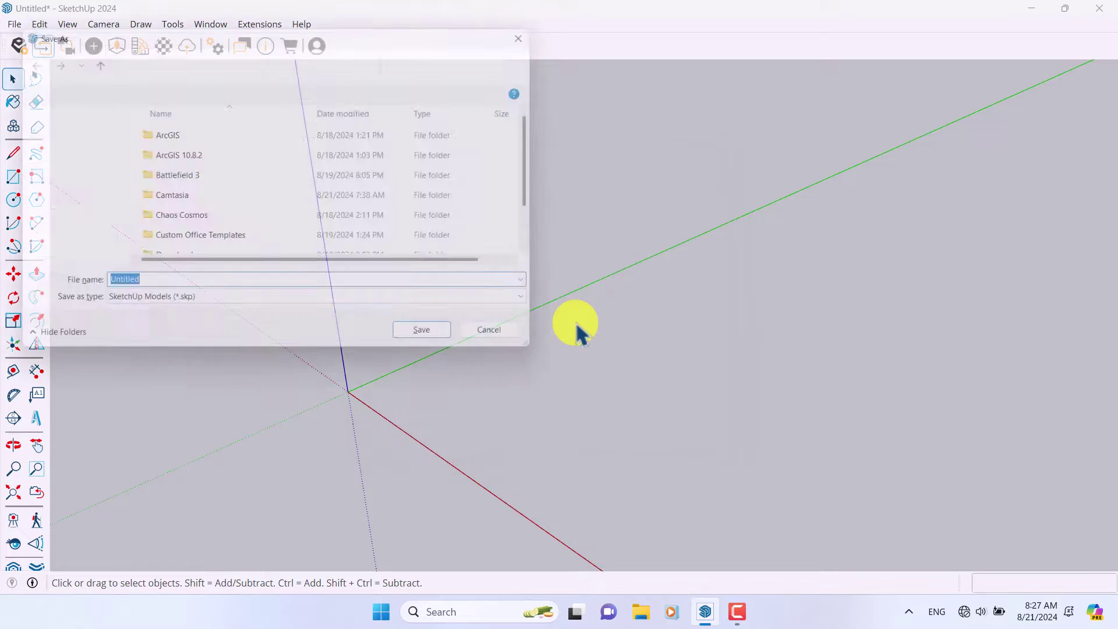
{"action": "left_click", "coordinate": [129, 57]}
{"action": "left_click", "coordinate": [131, 78]}
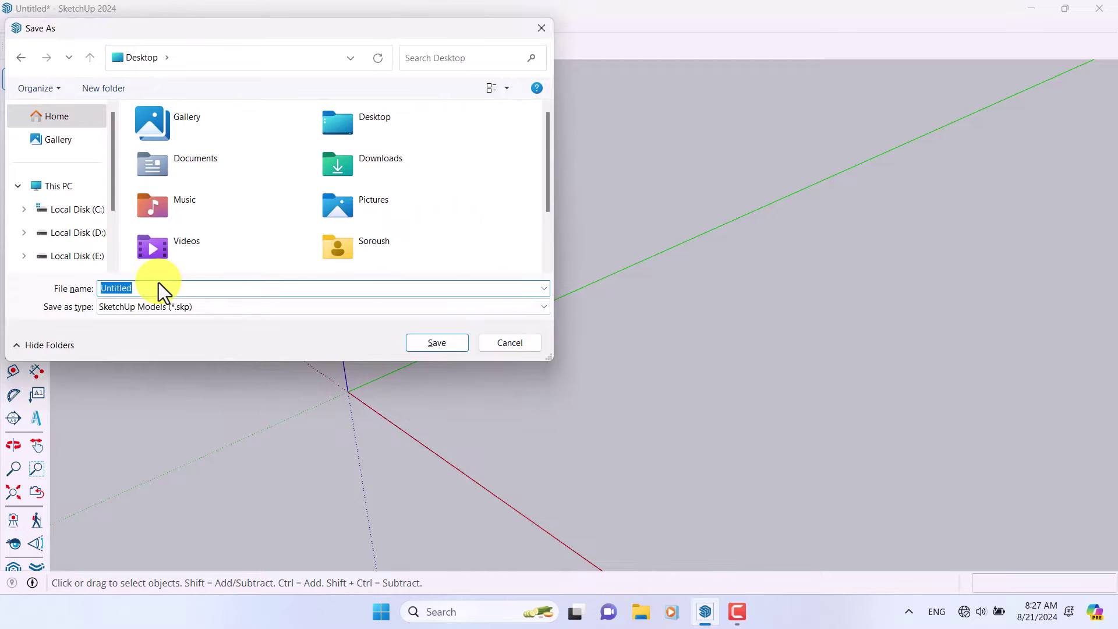
{"action": "type", "text": "Building Design"}
{"action": "left_click", "coordinate": [435, 343]}
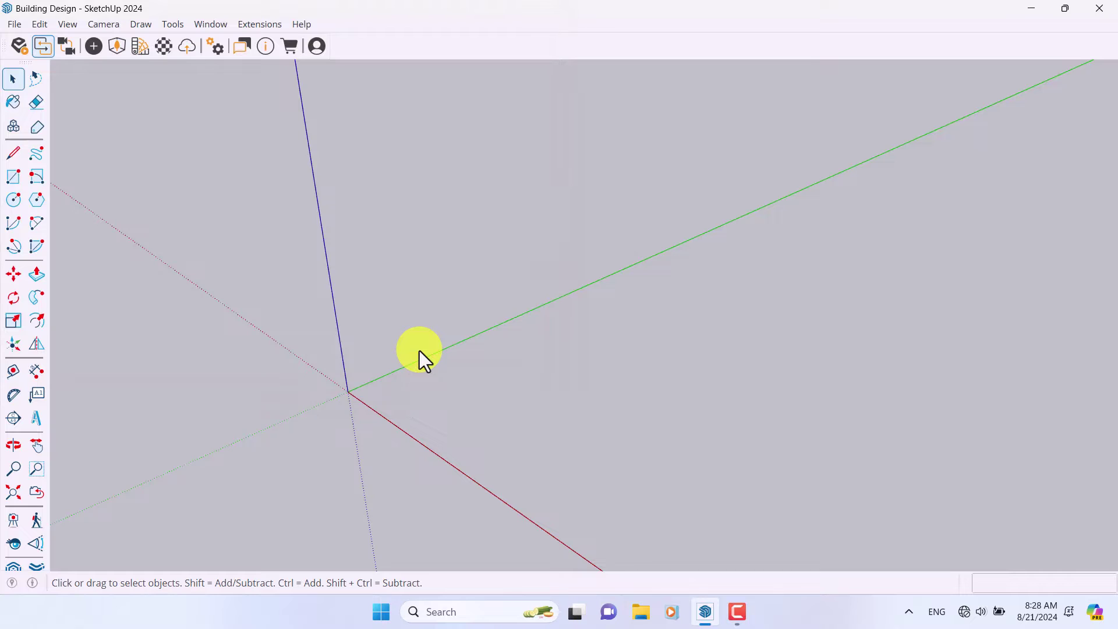
- Draw a 14,30 m rectangle with its first corner on the origin
{"action": "left_click", "coordinate": [22, 183]}
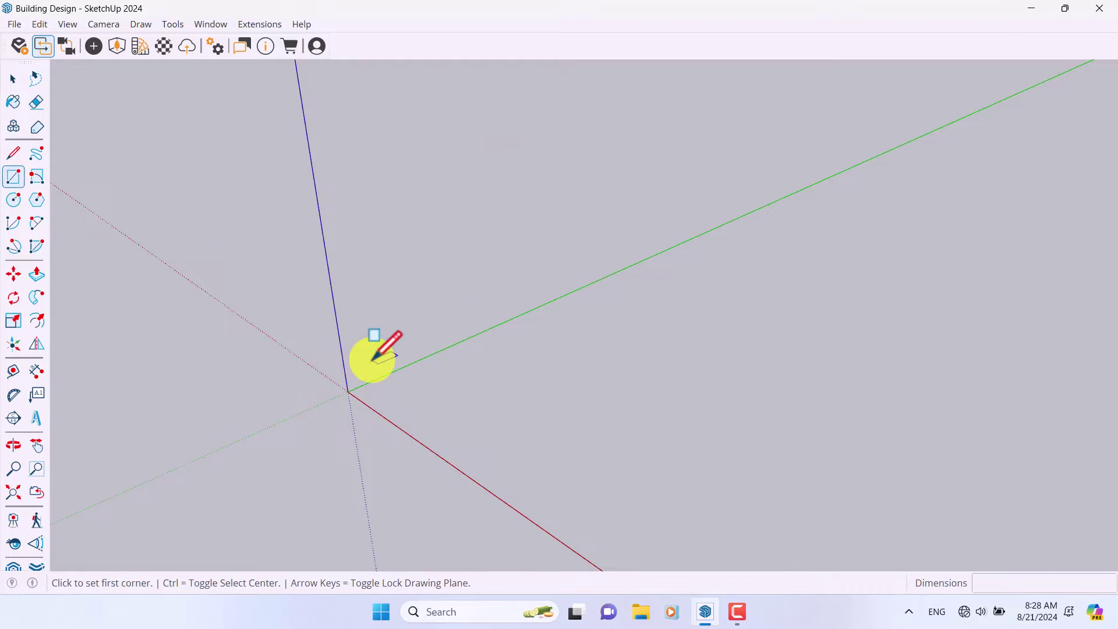
{"action": "left_click", "coordinate": [348, 392]}
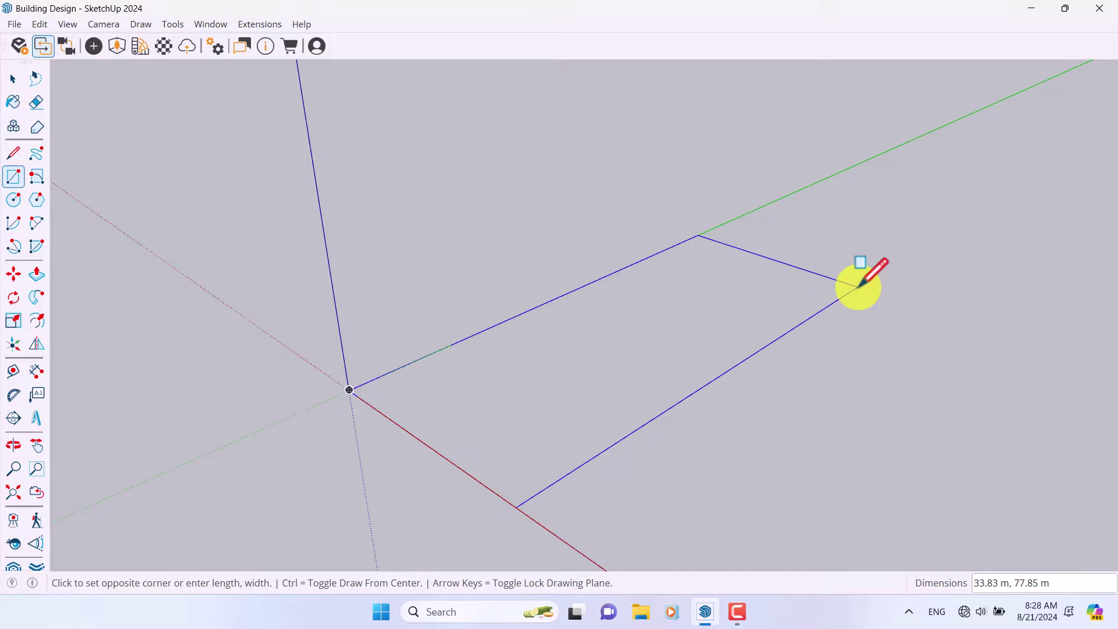
{"action": "type", "text": "14,30"}
{"action": "key", "text": "Return"}
{"action": "key", "text": "space"}
{"action": "middle_click_drag", "start_coordinate": [703, 387], "coordinate": [442, 429]}
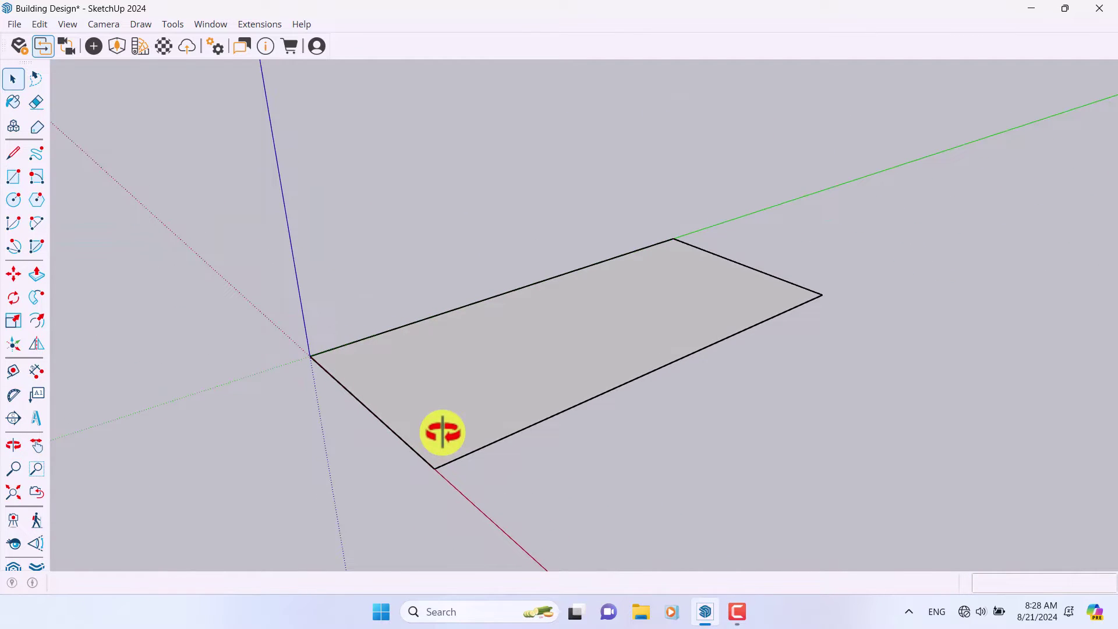
- Push/pull the rectangular footprint up 24 m into a solid box
{"action": "left_click", "coordinate": [37, 274]}
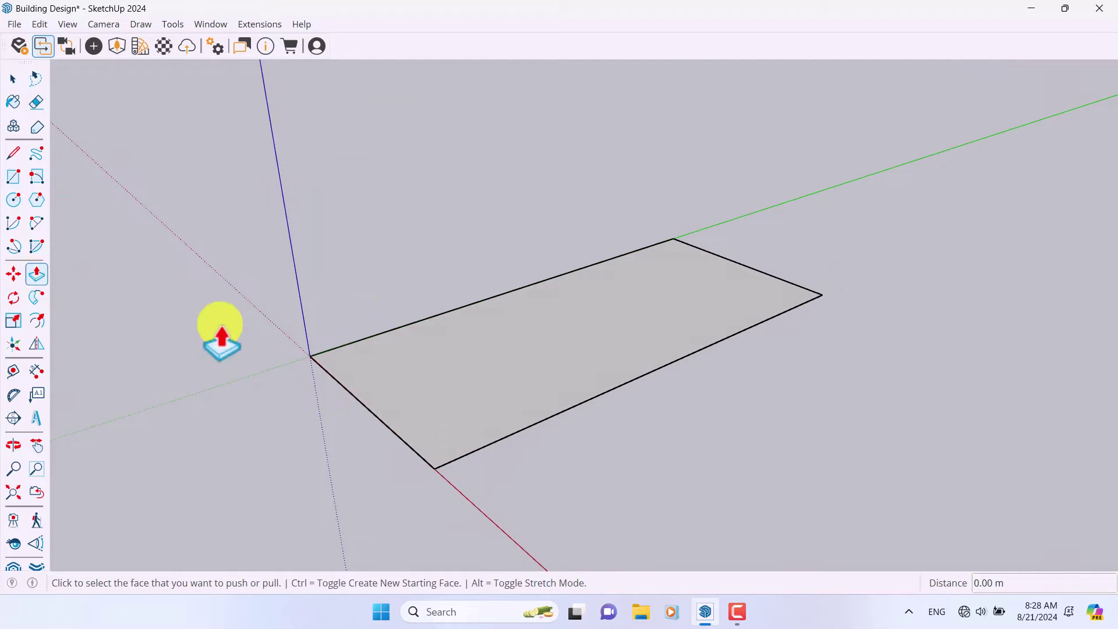
{"action": "left_click", "coordinate": [399, 392]}
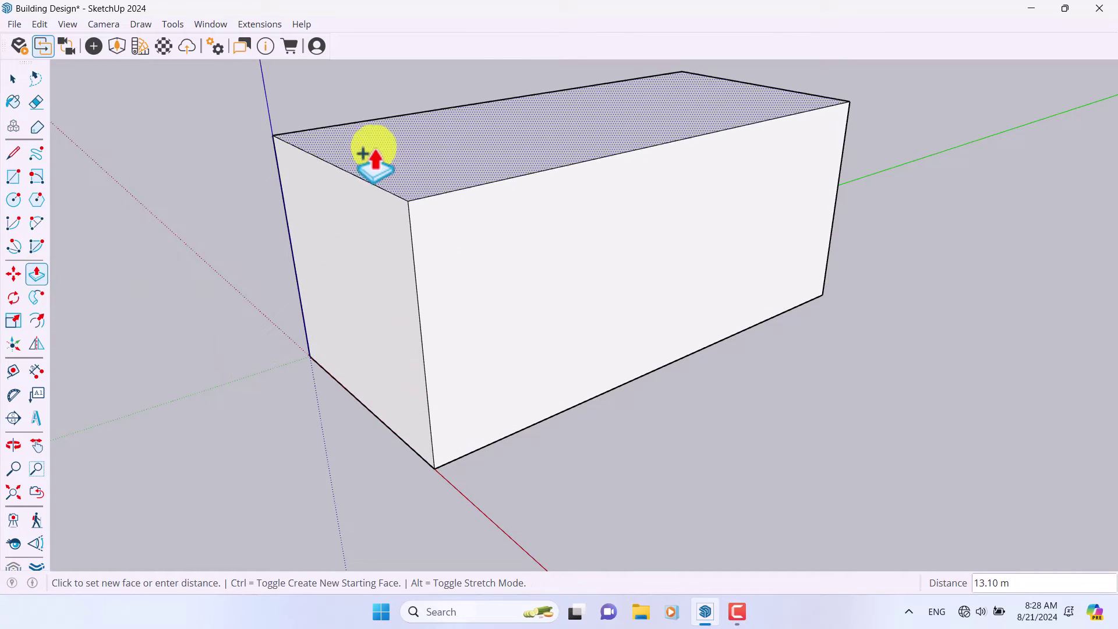
{"action": "middle_click_drag", "start_coordinate": [374, 150], "coordinate": [439, 209]}
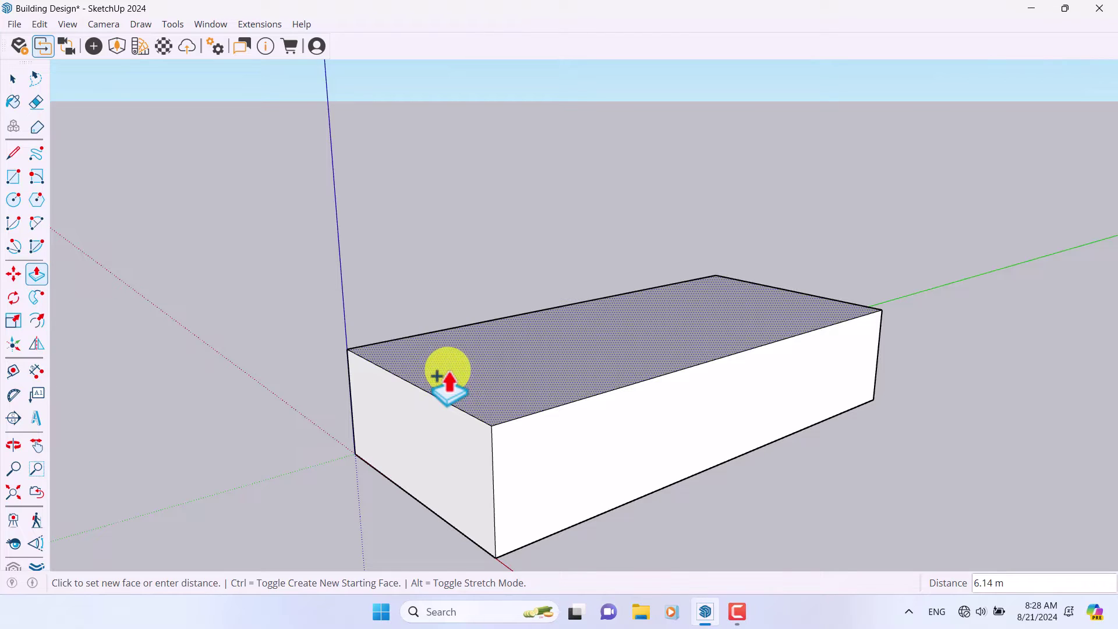
{"action": "type", "text": "24"}
{"action": "key", "text": "Return"}
{"action": "scroll", "coordinate": [483, 401], "scroll_direction": "down", "scroll_amount": 5}
{"action": "middle_click_drag", "start_coordinate": [524, 424], "coordinate": [654, 305]}
{"action": "scroll", "coordinate": [557, 375], "scroll_direction": "up", "scroll_amount": 3}
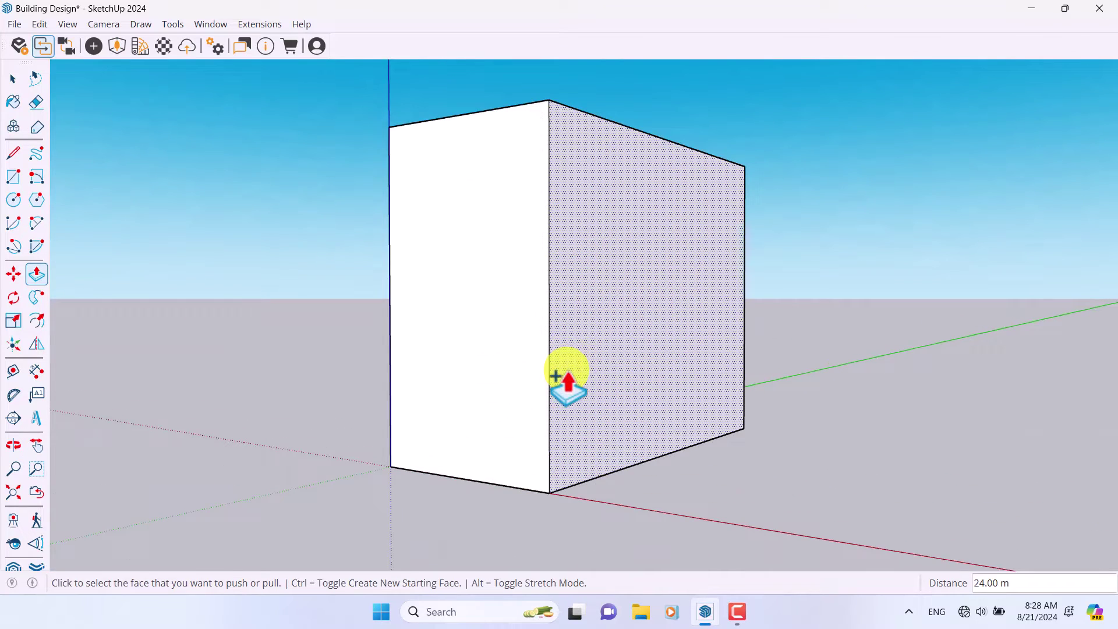
- Select the entire box and make it a single group
{"action": "key", "text": "space"}
{"action": "triple_click", "coordinate": [567, 370]}
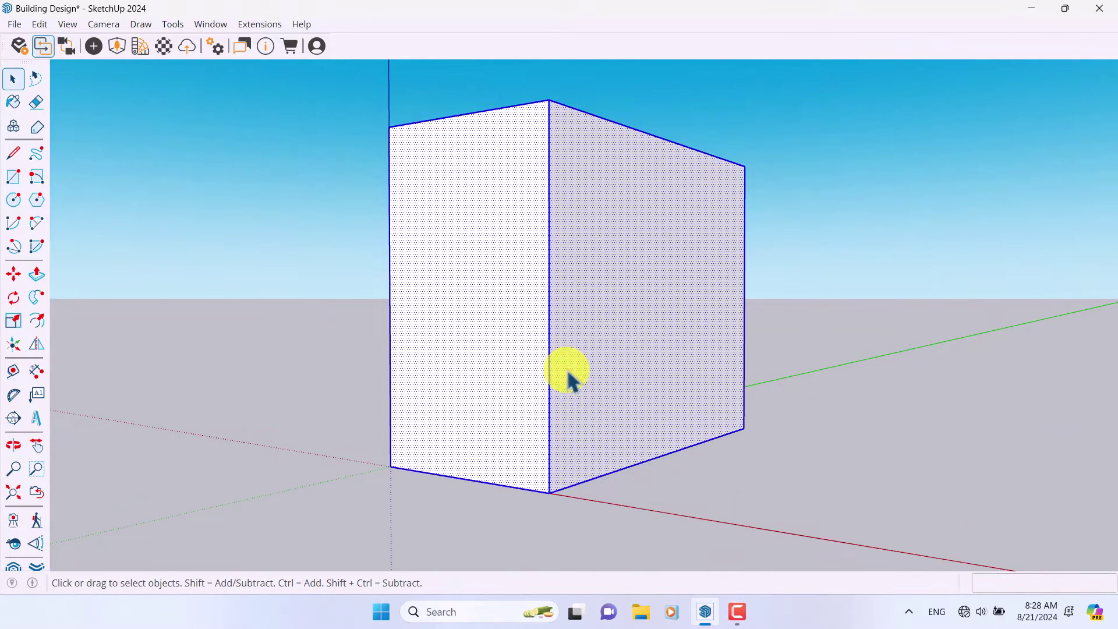
{"action": "right_click", "coordinate": [568, 371]}
{"action": "left_click", "coordinate": [652, 174]}
{"action": "middle_click_drag", "start_coordinate": [654, 192], "coordinate": [783, 303]}
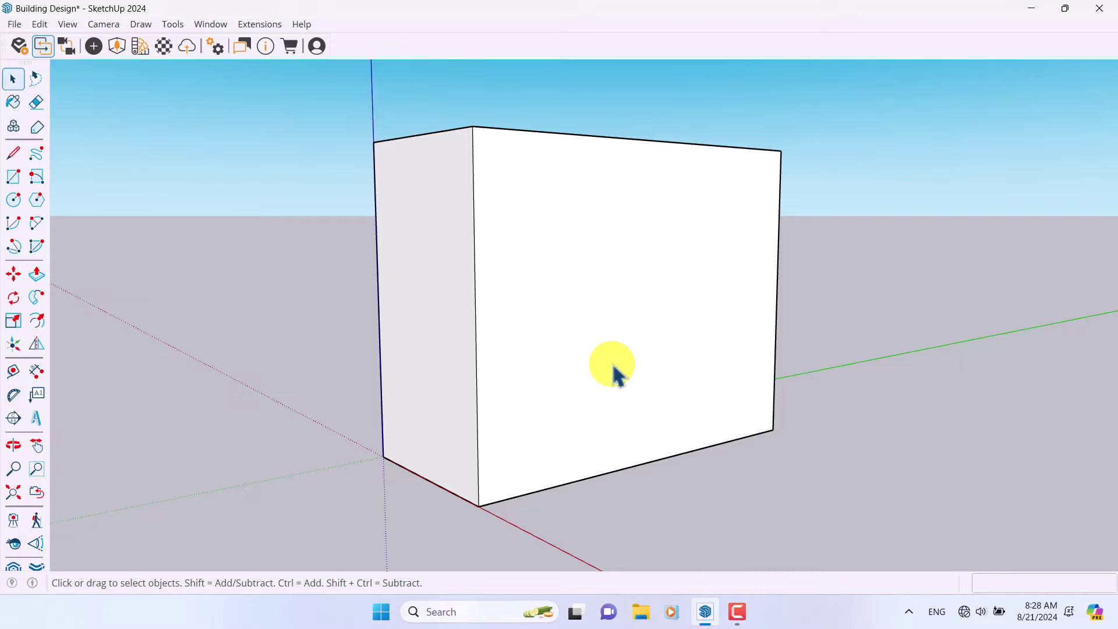
- Place guides above the front bottom edge at 0.6 m, then 3.4 m higher
{"action": "left_click", "coordinate": [14, 372]}
{"action": "left_click", "coordinate": [511, 498]}
{"action": "type", "text": "0"}
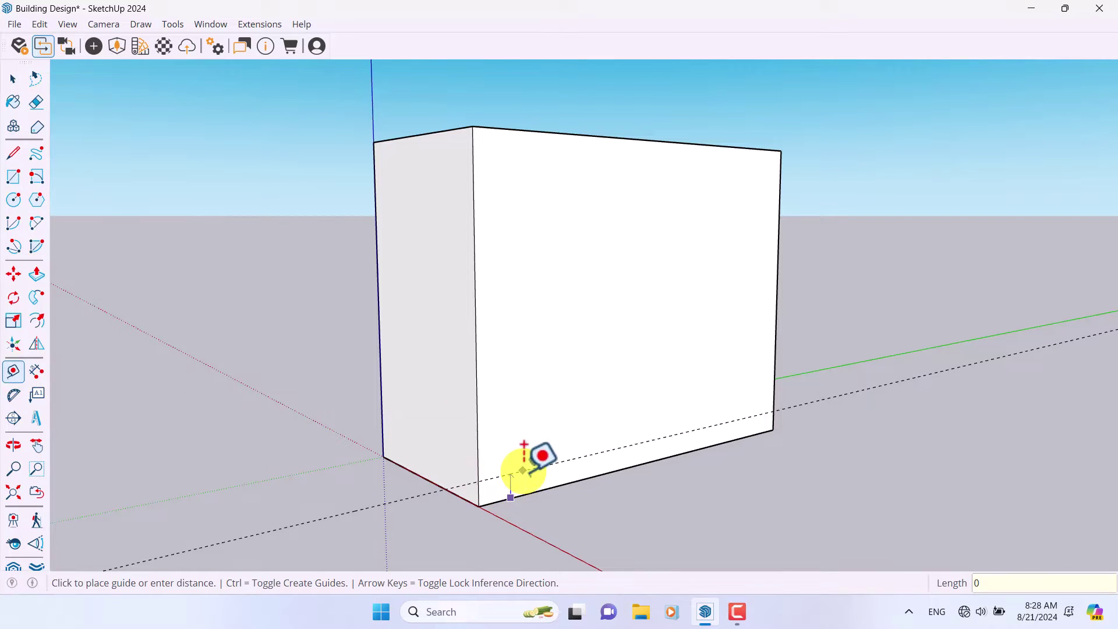
{"action": "key", "text": "Return"}
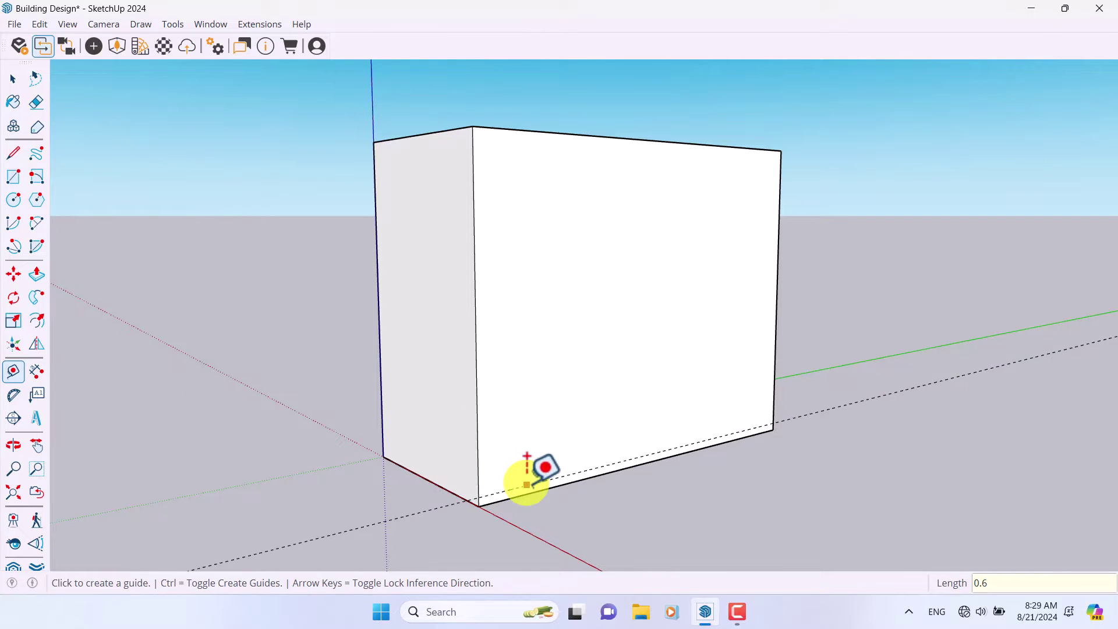
{"action": "left_click", "coordinate": [526, 485]}
{"action": "type", "text": "3.4"}
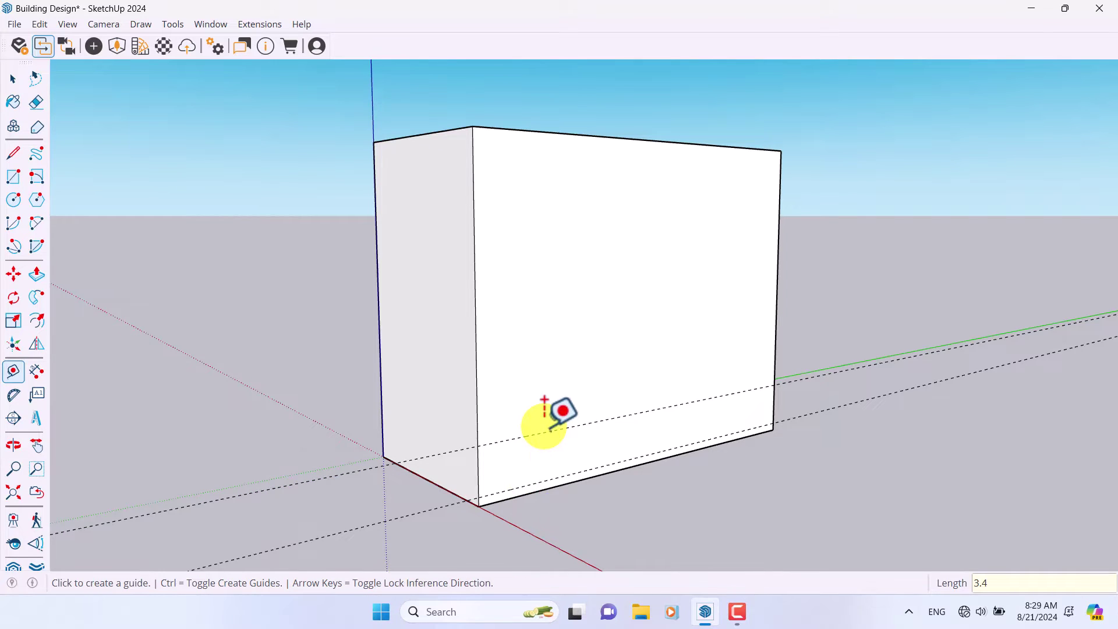
- Add two more guides above, offset 0.6 m and 3.6 m from the previous ones
{"action": "left_click", "coordinate": [529, 435]}
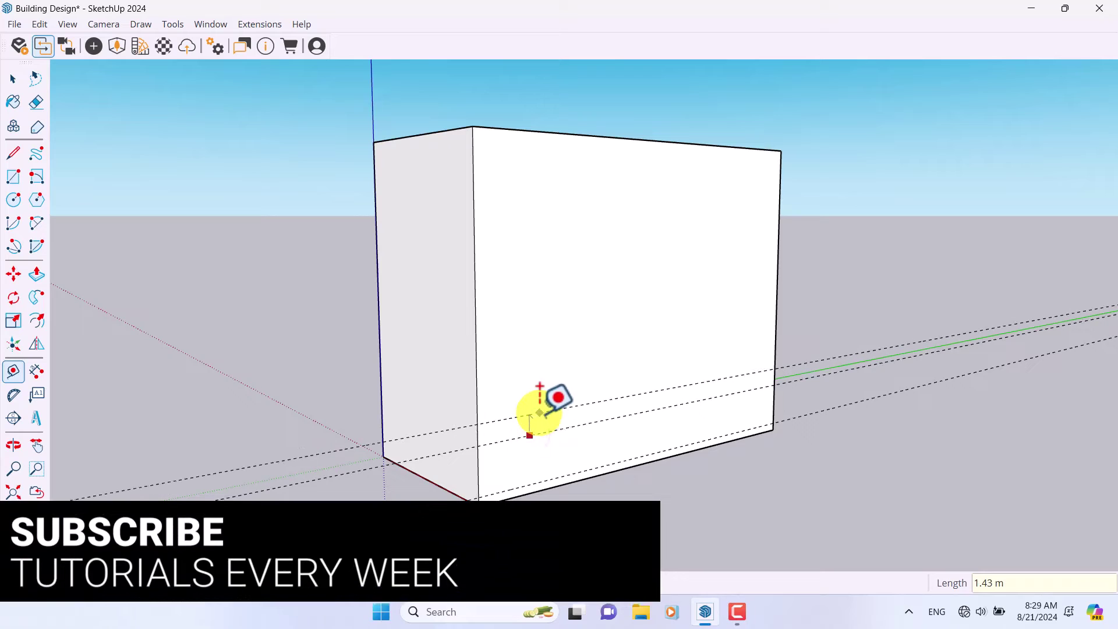
{"action": "type", "text": "0.6"}
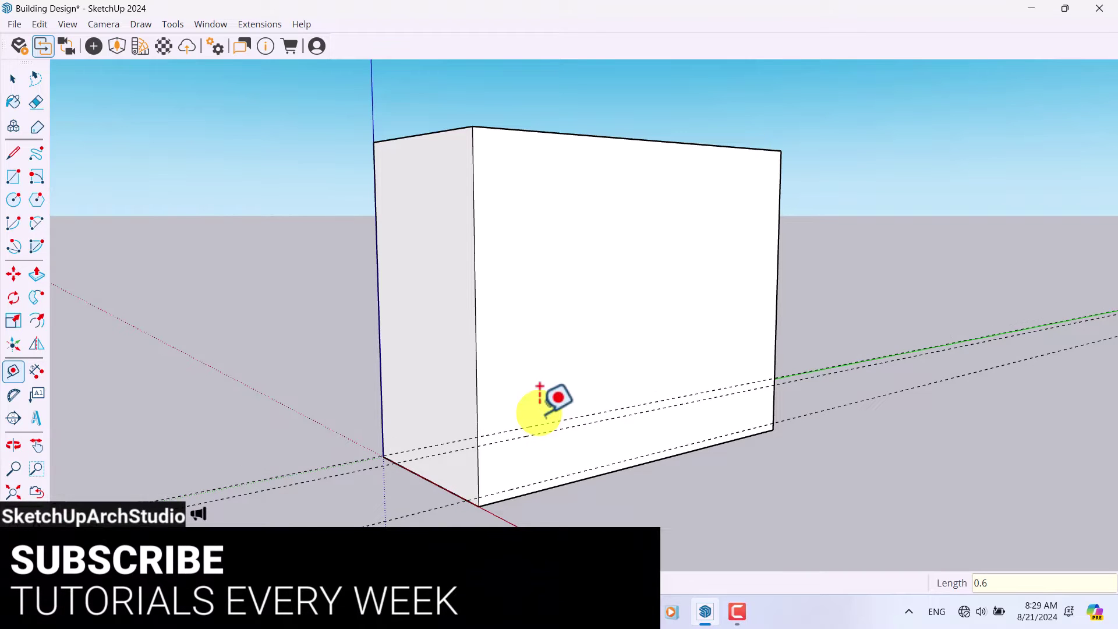
{"action": "key", "text": "Return"}
{"action": "left_click", "coordinate": [530, 426]}
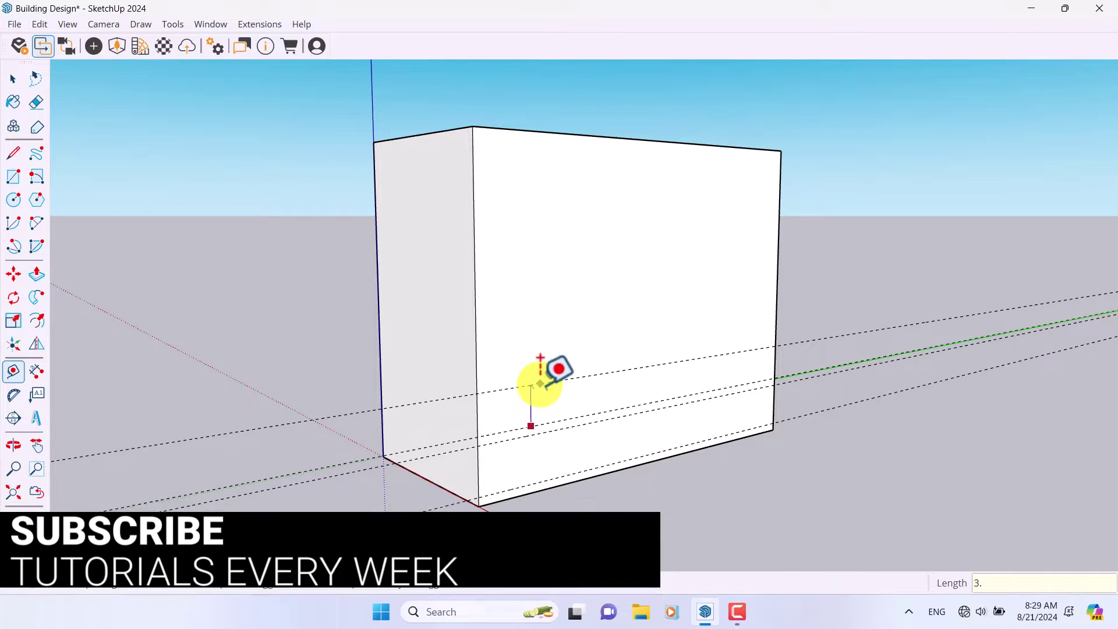
{"action": "type", "text": "3.6"}
{"action": "key", "text": "Return"}
{"action": "left_click", "coordinate": [13, 154]}
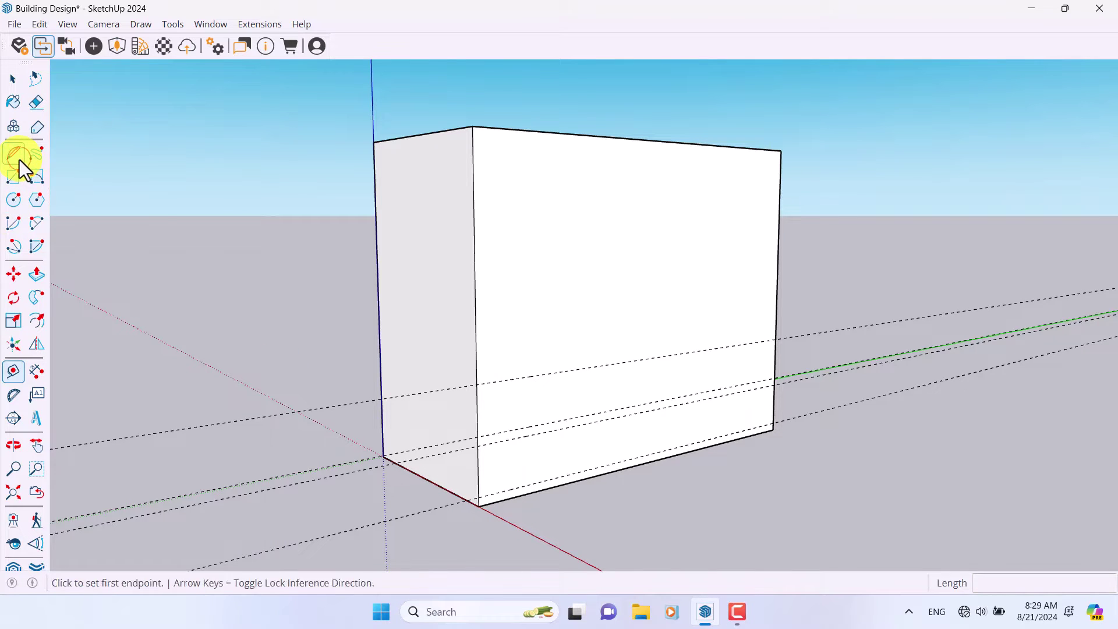
- Draw a thin slab rectangle along the base of the front façade
{"action": "left_click", "coordinate": [476, 385]}
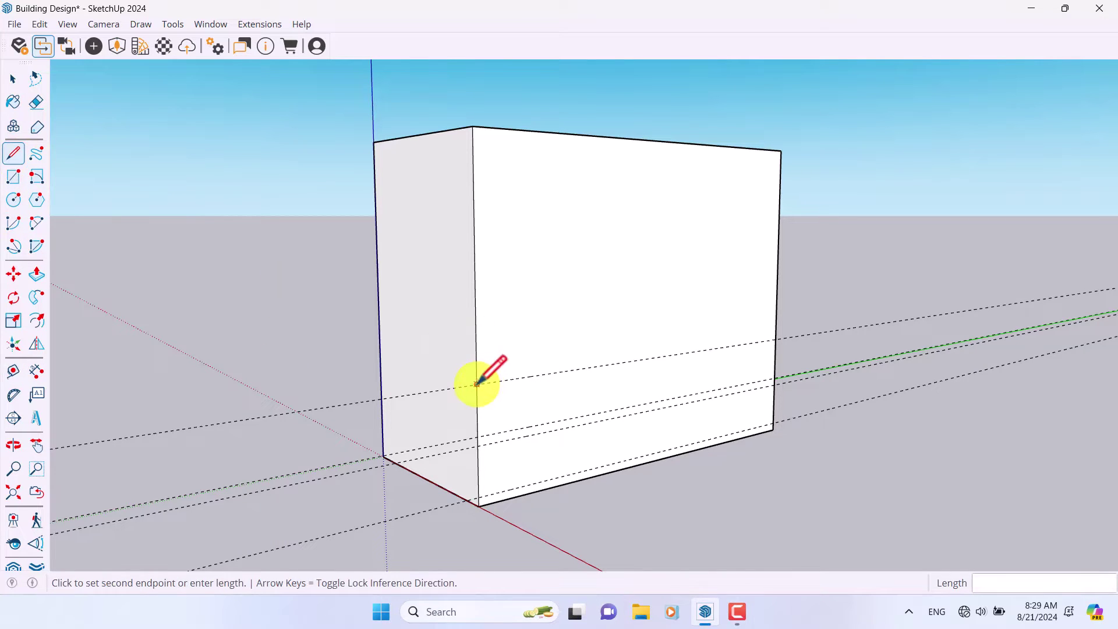
{"action": "left_click", "coordinate": [479, 505]}
{"action": "key", "text": "space"}
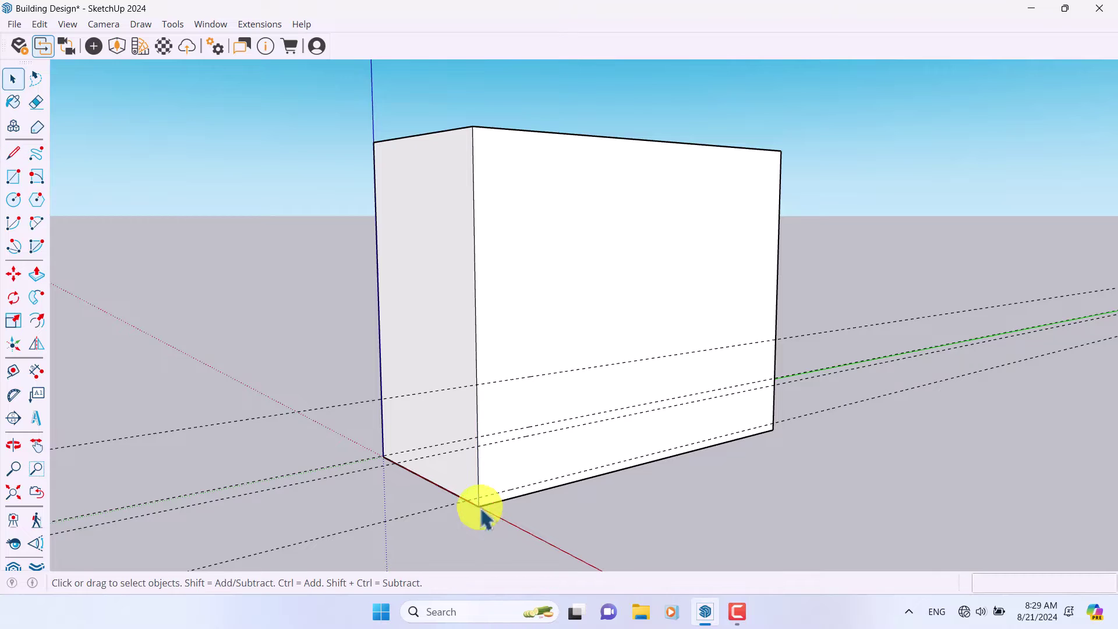
{"action": "left_click", "coordinate": [13, 182]}
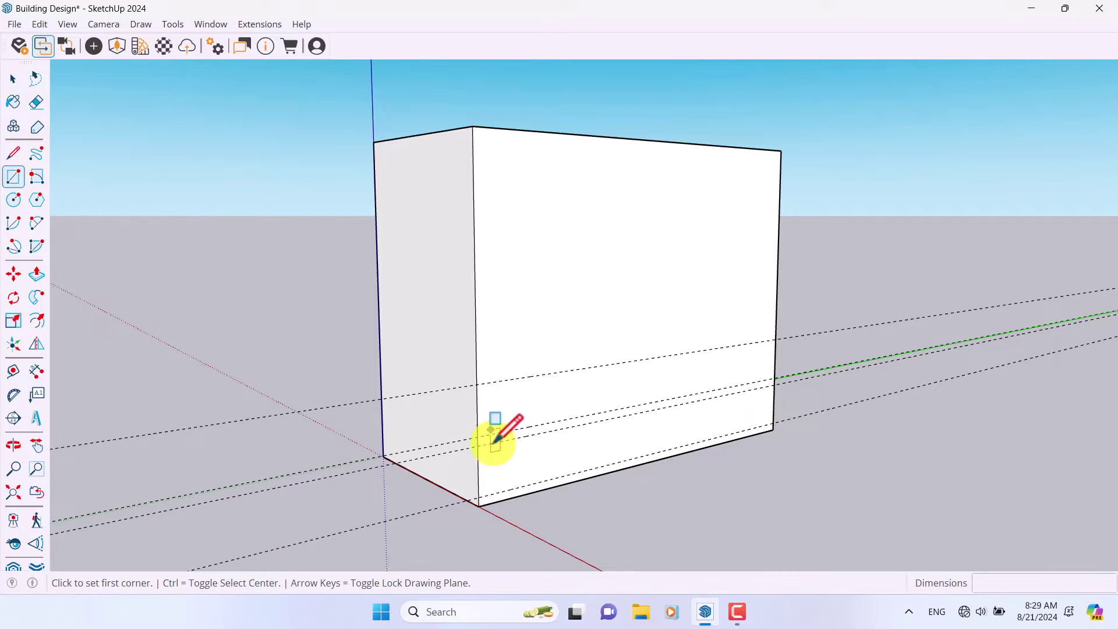
{"action": "scroll", "coordinate": [483, 466], "scroll_direction": "up", "scroll_amount": 3}
{"action": "left_click", "coordinate": [464, 526]}
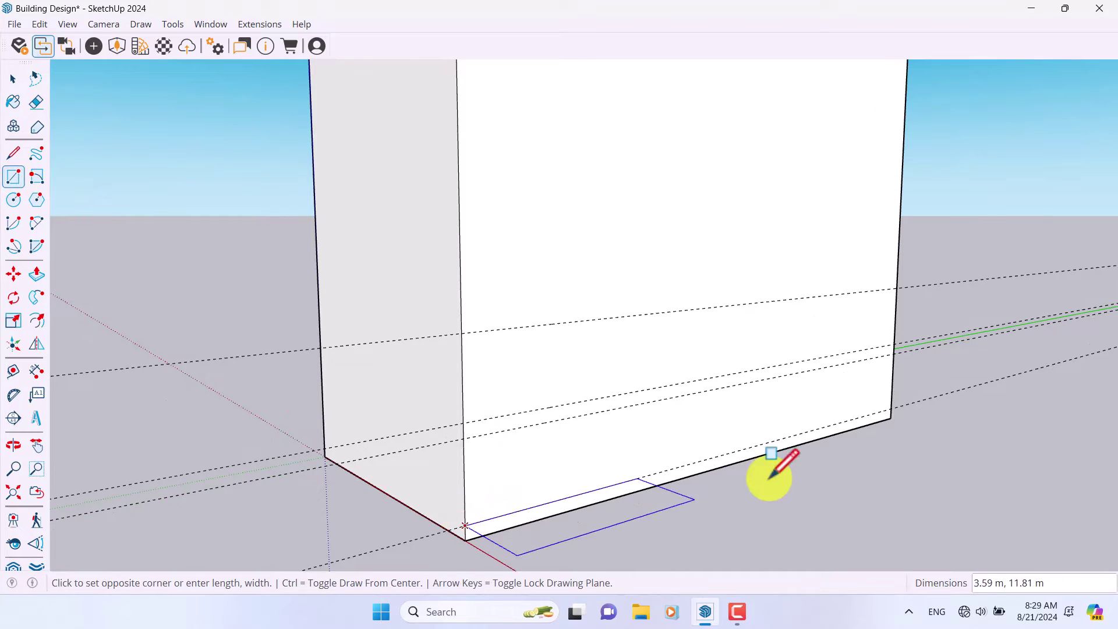
{"action": "scroll", "coordinate": [897, 408], "scroll_direction": "up", "scroll_amount": 2}
{"action": "left_click", "coordinate": [883, 420]}
{"action": "key", "text": "space"}
{"action": "scroll", "coordinate": [893, 419], "scroll_direction": "down", "scroll_amount": 3}
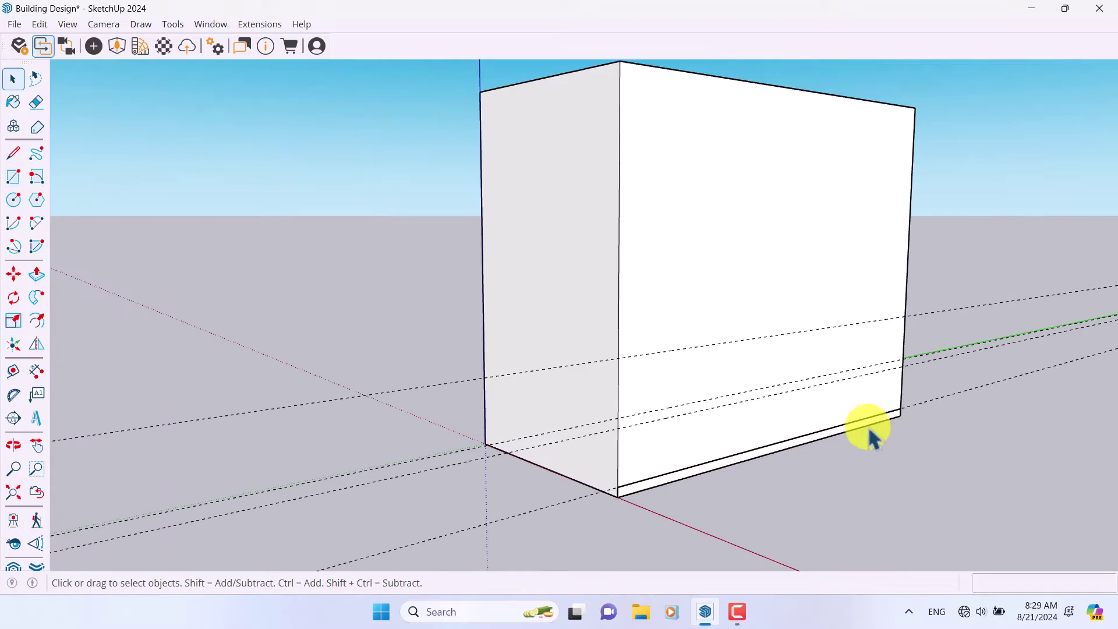
{"action": "scroll", "coordinate": [669, 487], "scroll_direction": "up", "scroll_amount": 3}
- Make the thin slab rectangle a group
{"action": "left_click", "coordinate": [637, 485]}
{"action": "right_click", "coordinate": [633, 480]}
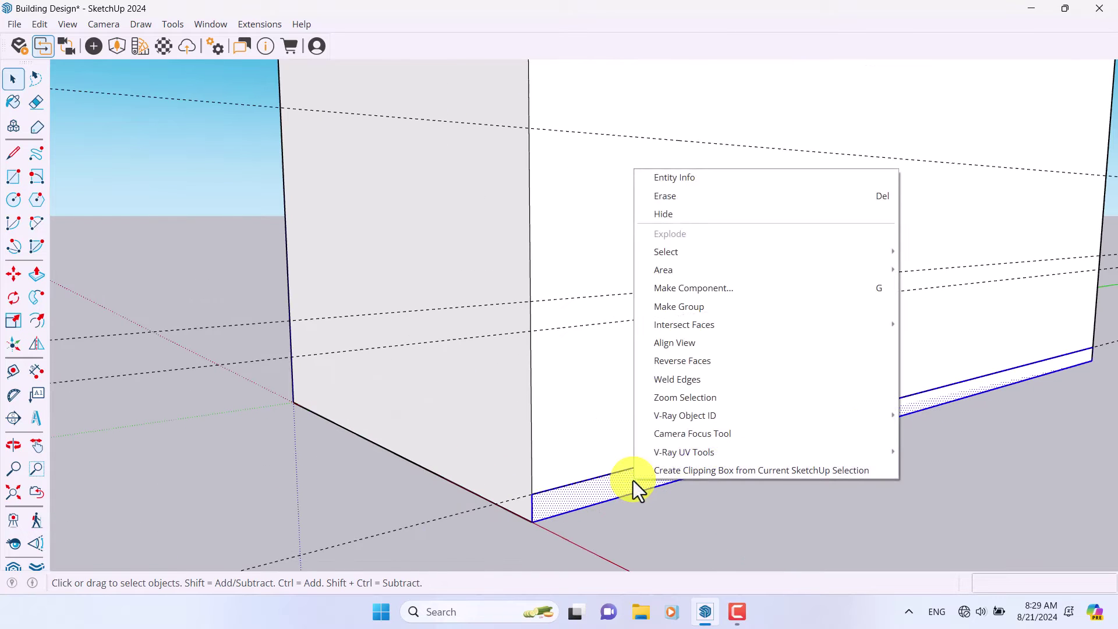
{"action": "left_click", "coordinate": [687, 305]}
{"action": "left_click", "coordinate": [14, 274]}
{"action": "key", "text": "ctrl"}
{"action": "left_click", "coordinate": [532, 521]}
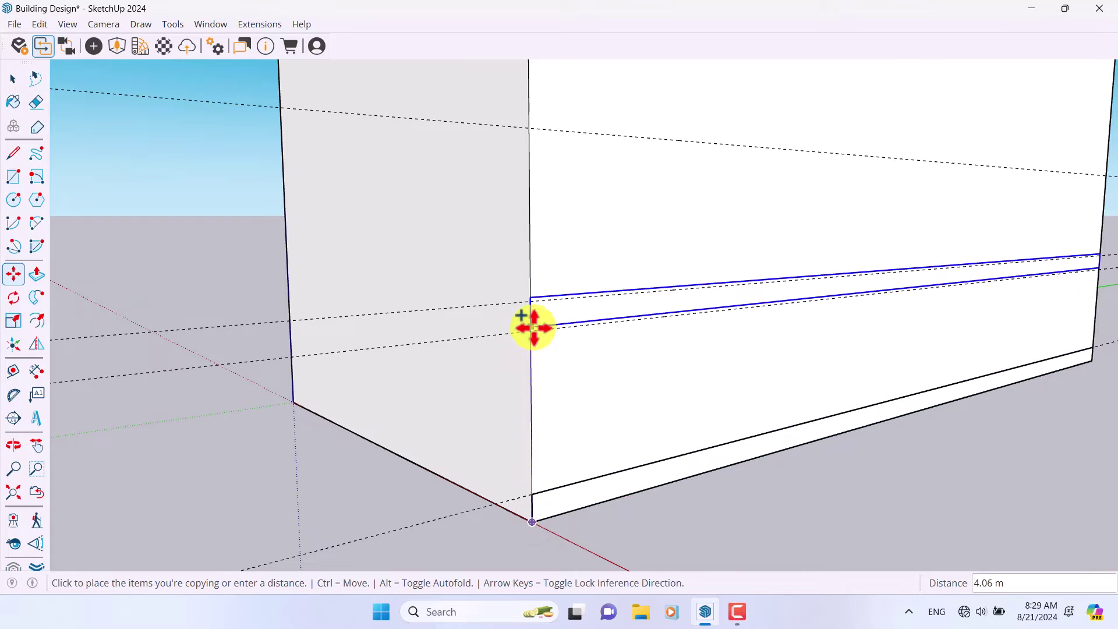
{"action": "scroll", "coordinate": [531, 326], "scroll_direction": "up", "scroll_amount": 2}
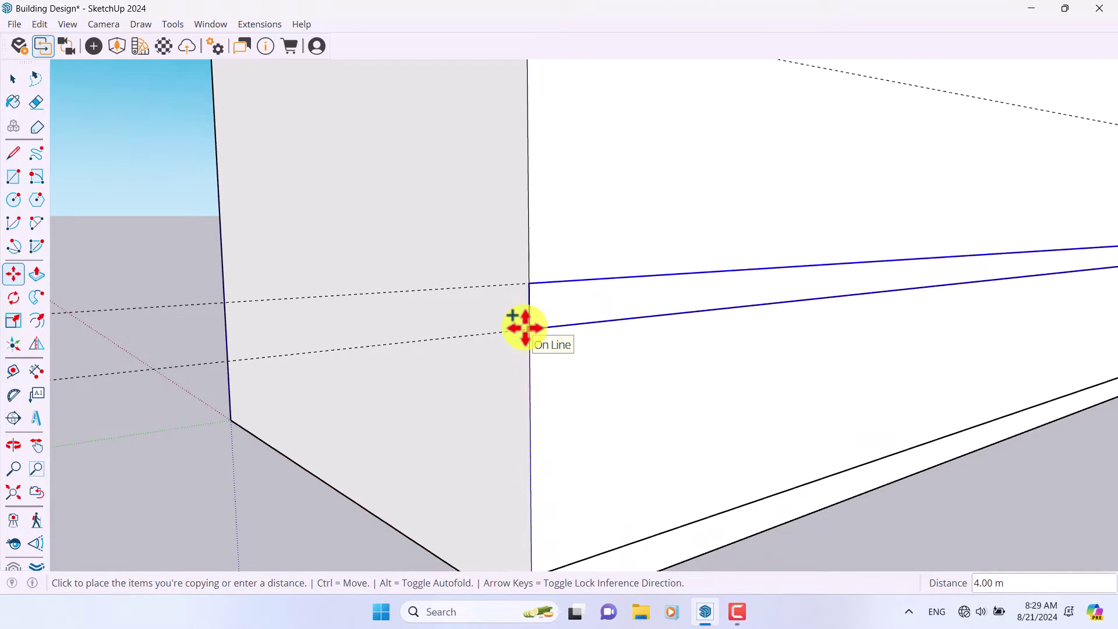
{"action": "key", "text": "space"}
{"action": "scroll", "coordinate": [174, 369], "scroll_direction": "down", "scroll_amount": 2}
- Copy the slab group 4 m upward and array it up the façade at 4 m spacing
{"action": "left_click", "coordinate": [13, 278]}
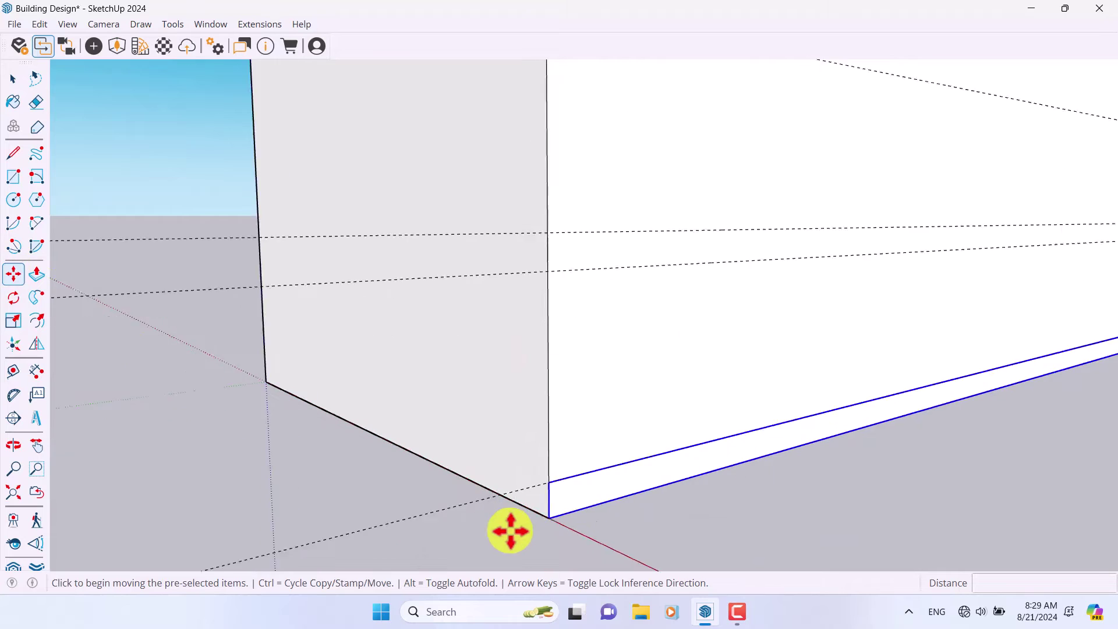
{"action": "scroll", "coordinate": [509, 530], "scroll_direction": "up", "scroll_amount": 2}
{"action": "key", "text": "ctrl"}
{"action": "left_click", "coordinate": [563, 547]}
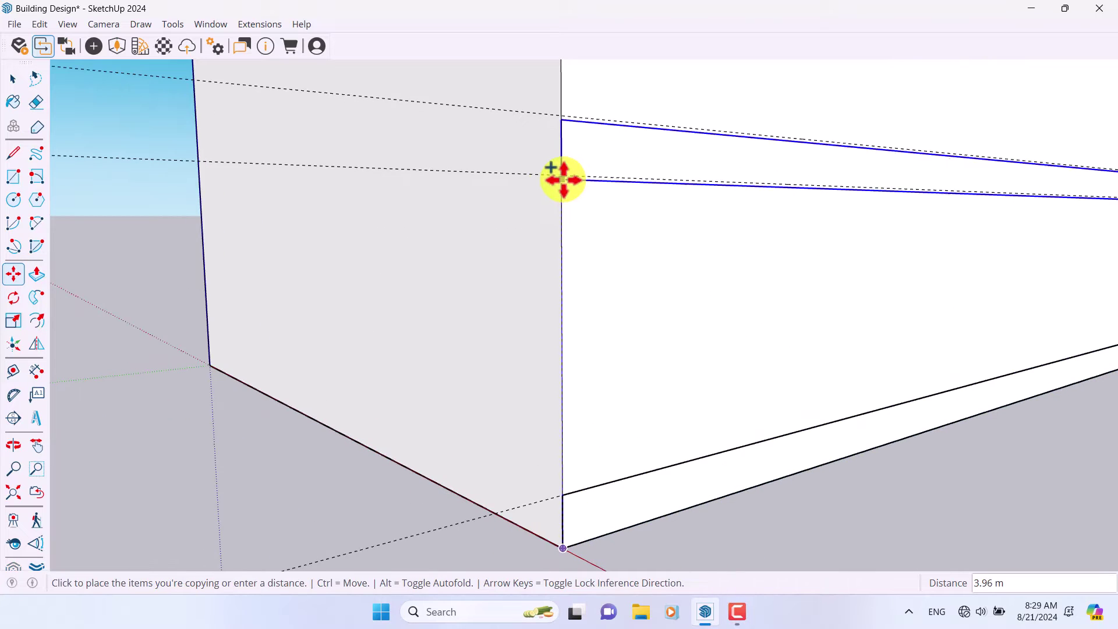
{"action": "scroll", "coordinate": [563, 178], "scroll_direction": "up", "scroll_amount": 2}
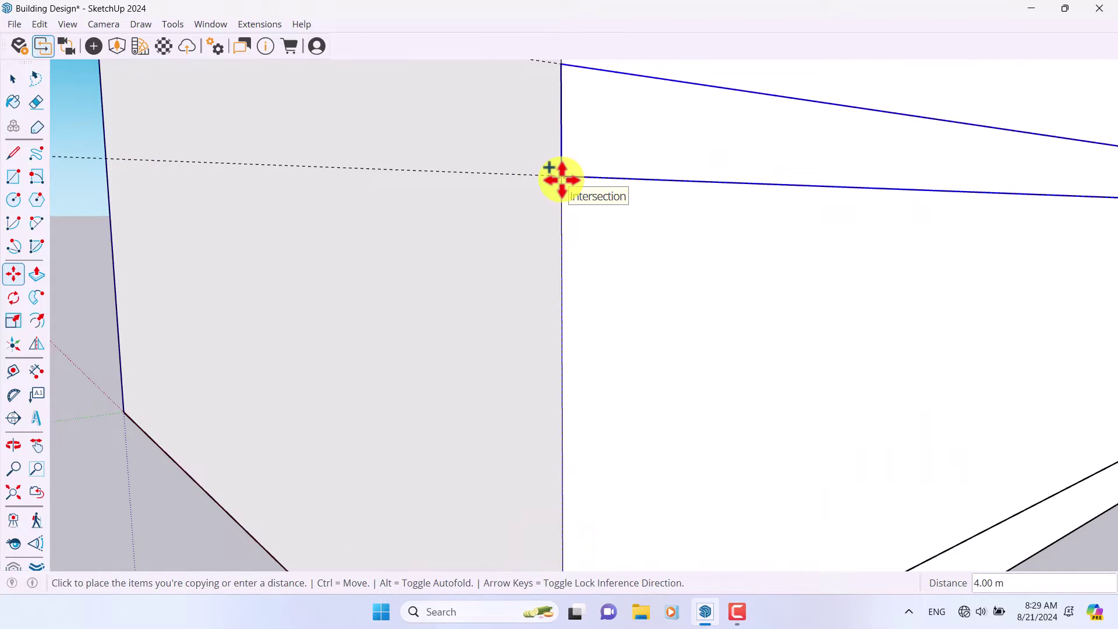
{"action": "left_click", "coordinate": [562, 179]}
{"action": "scroll", "coordinate": [552, 268], "scroll_direction": "down", "scroll_amount": 5}
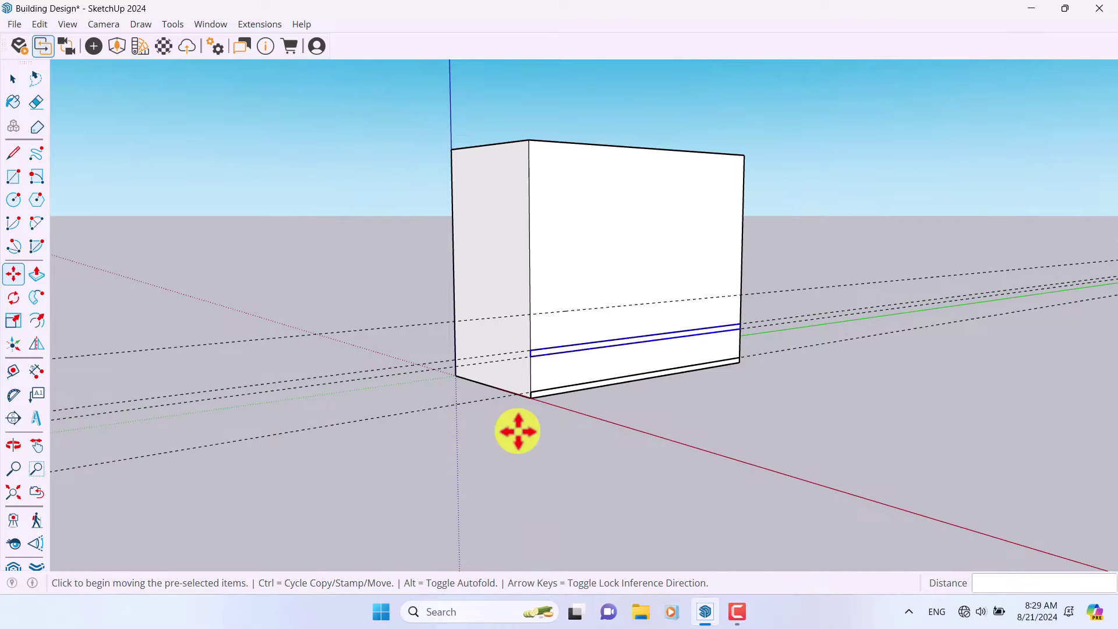
{"action": "key", "text": "Return"}
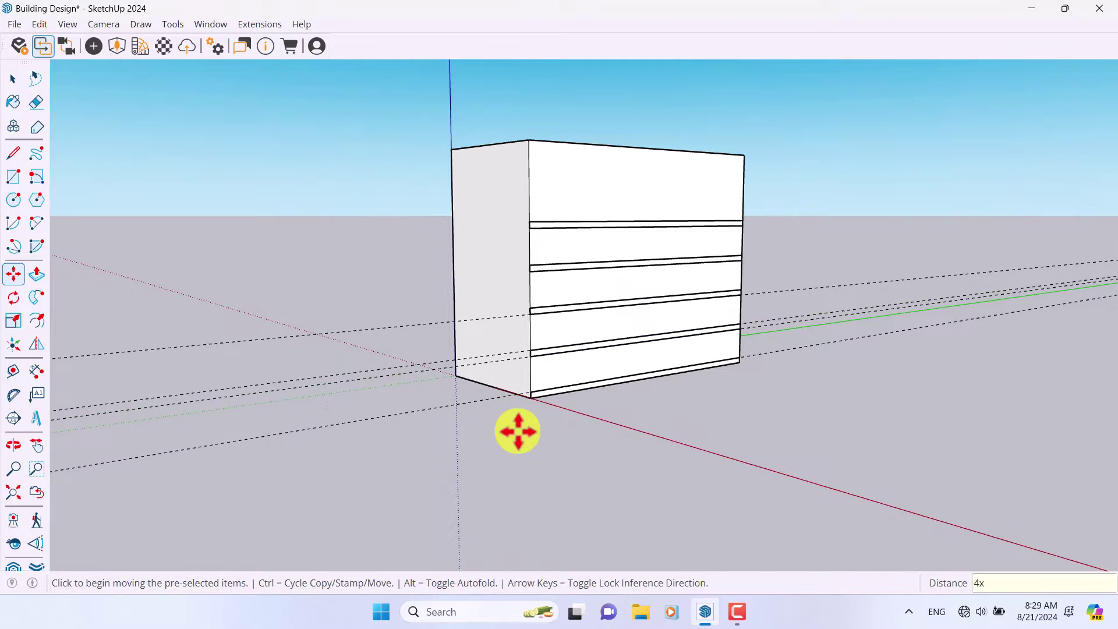
{"action": "key", "text": "Return"}
{"action": "key", "text": "space"}
{"action": "middle_click_drag", "start_coordinate": [516, 431], "coordinate": [284, 421]}
{"action": "middle_click_drag", "start_coordinate": [291, 486], "coordinate": [553, 338]}
{"action": "scroll", "coordinate": [553, 337], "scroll_direction": "up", "scroll_amount": 5}
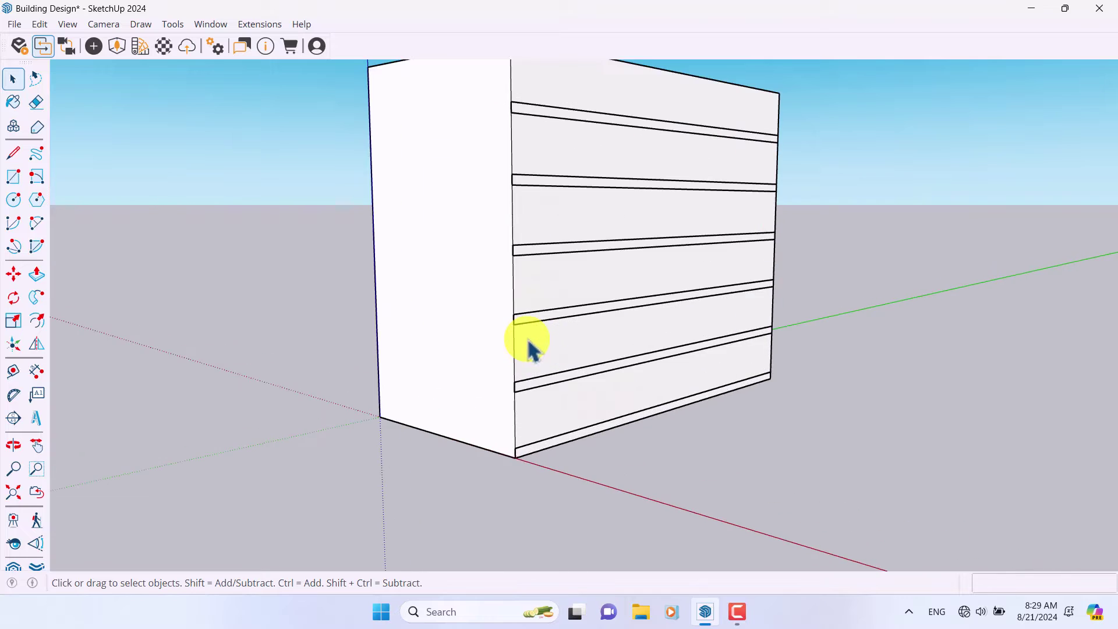
- Draw a 14 × 0.6 m strip along the side façade's base and make it a component
{"action": "left_click", "coordinate": [13, 176]}
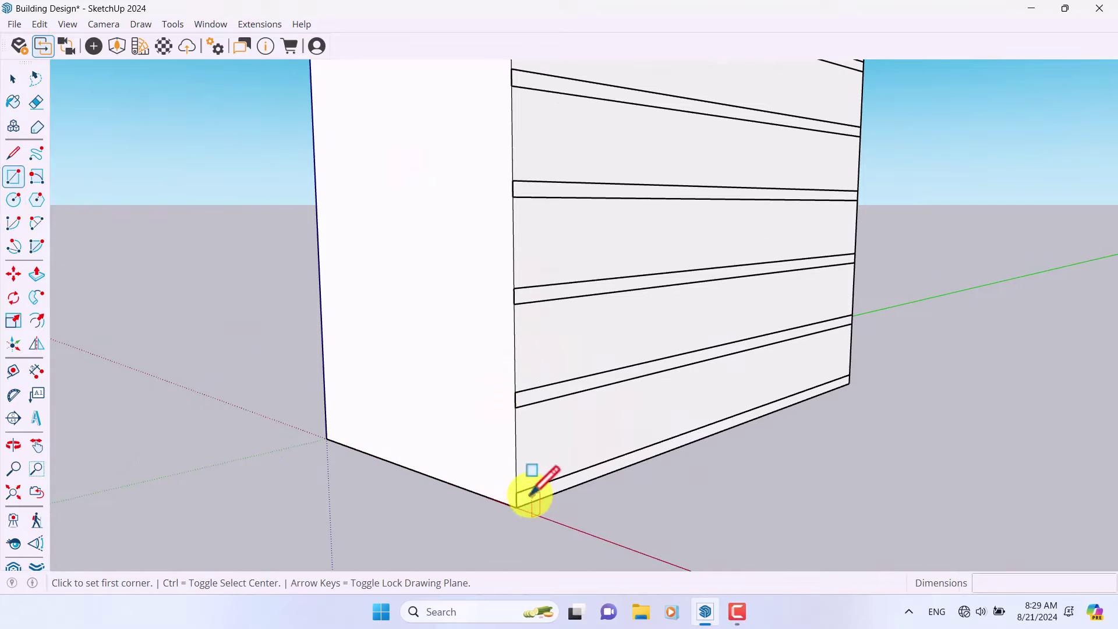
{"action": "left_click", "coordinate": [515, 492]}
{"action": "left_click", "coordinate": [327, 438]}
{"action": "key", "text": "space"}
{"action": "left_click", "coordinate": [445, 478]}
{"action": "right_click", "coordinate": [444, 480]}
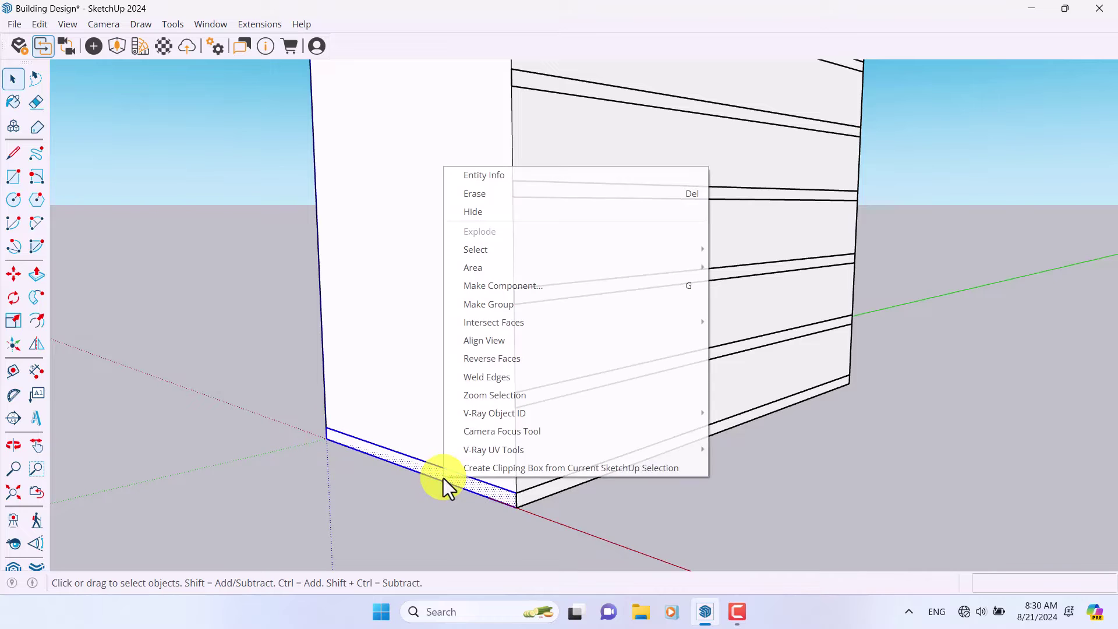
{"action": "left_click", "coordinate": [525, 290]}
{"action": "key", "text": "Return"}
- Copy the side strip one floor up and array it 4x
{"action": "left_click", "coordinate": [13, 274]}
{"action": "scroll", "coordinate": [511, 512], "scroll_direction": "up", "scroll_amount": 2}
{"action": "key", "text": "ctrl"}
{"action": "left_click", "coordinate": [512, 511]}
{"action": "left_click", "coordinate": [507, 376]}
{"action": "key", "text": "ctrl"}
{"action": "scroll", "coordinate": [506, 456], "scroll_direction": "down", "scroll_amount": 3}
{"action": "type", "text": "4x"}
{"action": "key", "text": "Return"}
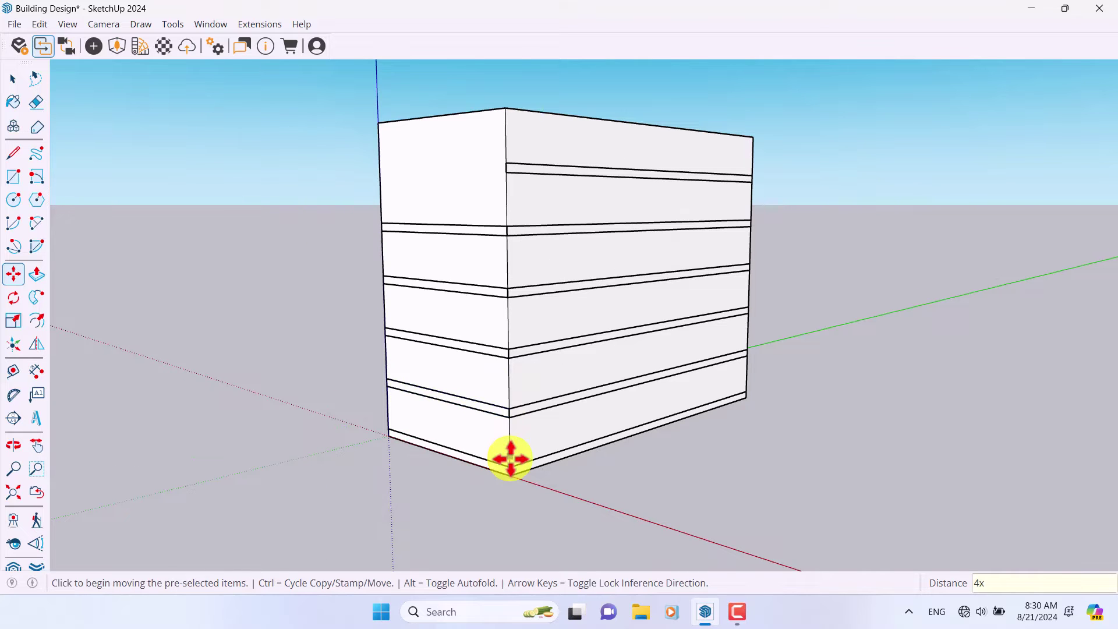
{"action": "key", "text": "space"}
- Open the base side strip for editing
{"action": "scroll", "coordinate": [512, 462], "scroll_direction": "down", "scroll_amount": 3}
{"action": "middle_click_drag", "start_coordinate": [512, 461], "coordinate": [544, 462]}
{"action": "scroll", "coordinate": [543, 463], "scroll_direction": "up", "scroll_amount": 5}
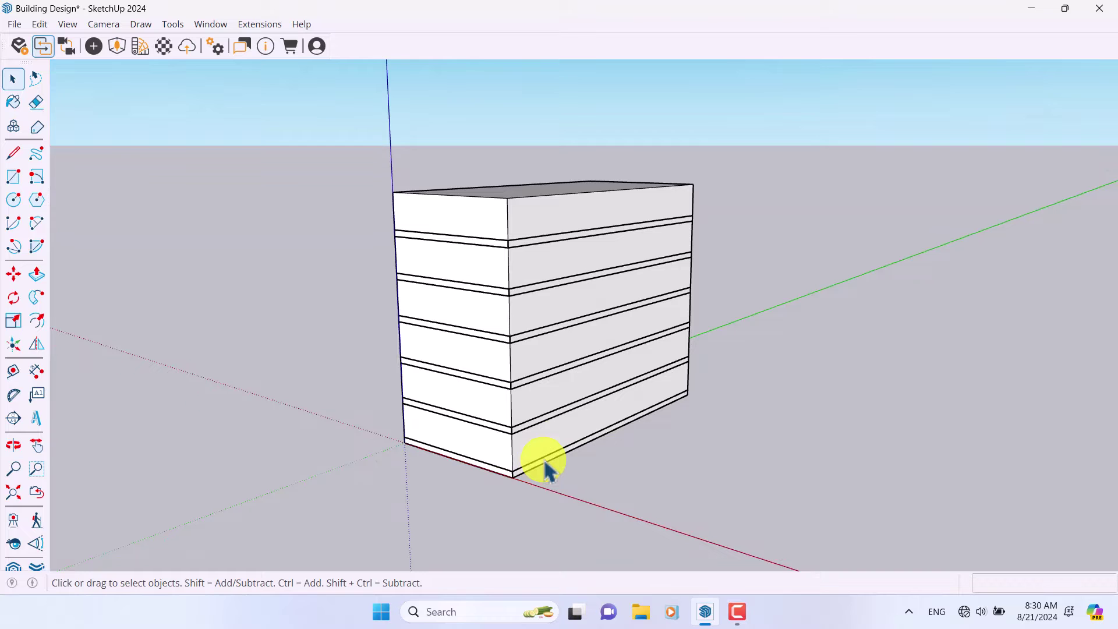
{"action": "double_click", "coordinate": [544, 464]}
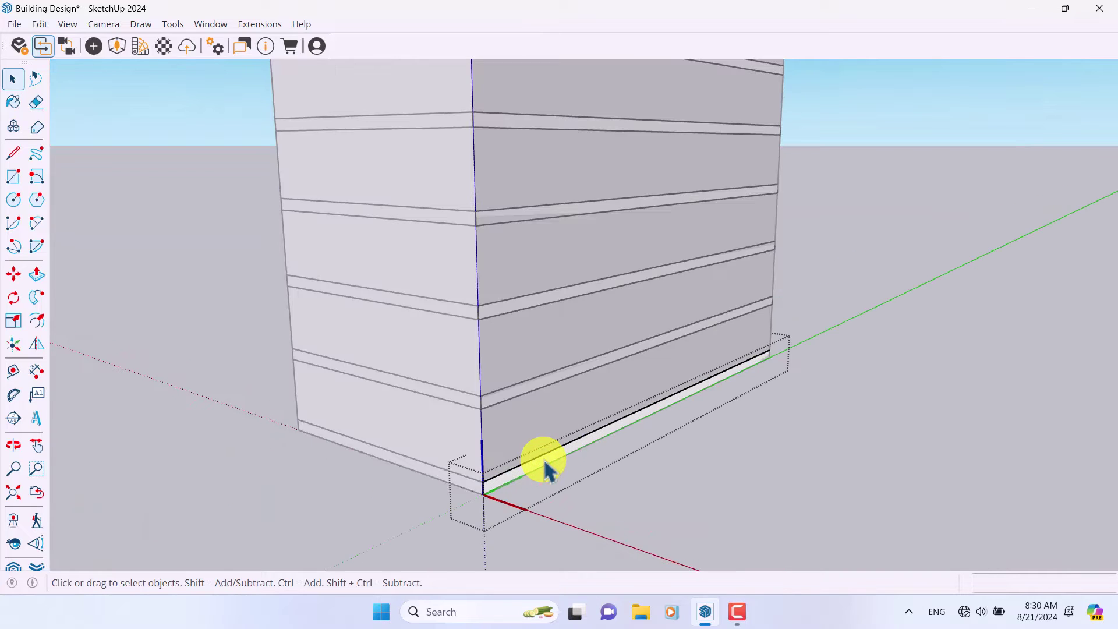
{"action": "scroll", "coordinate": [536, 461], "scroll_direction": "up", "scroll_amount": 2}
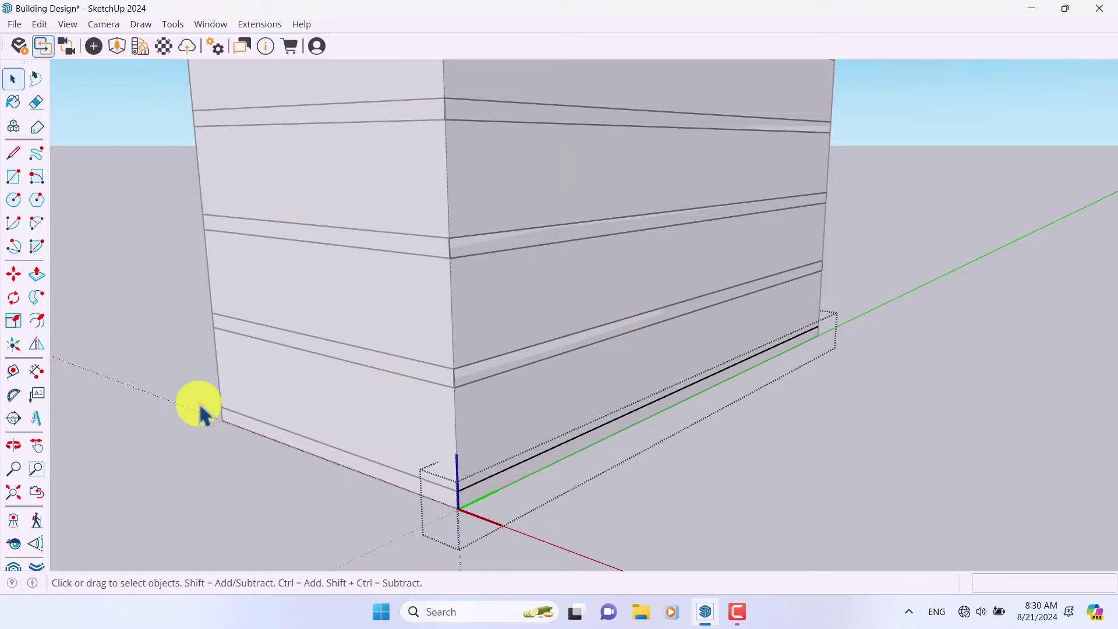
- Push/pull the base strip's outer face out 0.2 m
{"action": "left_click", "coordinate": [33, 273]}
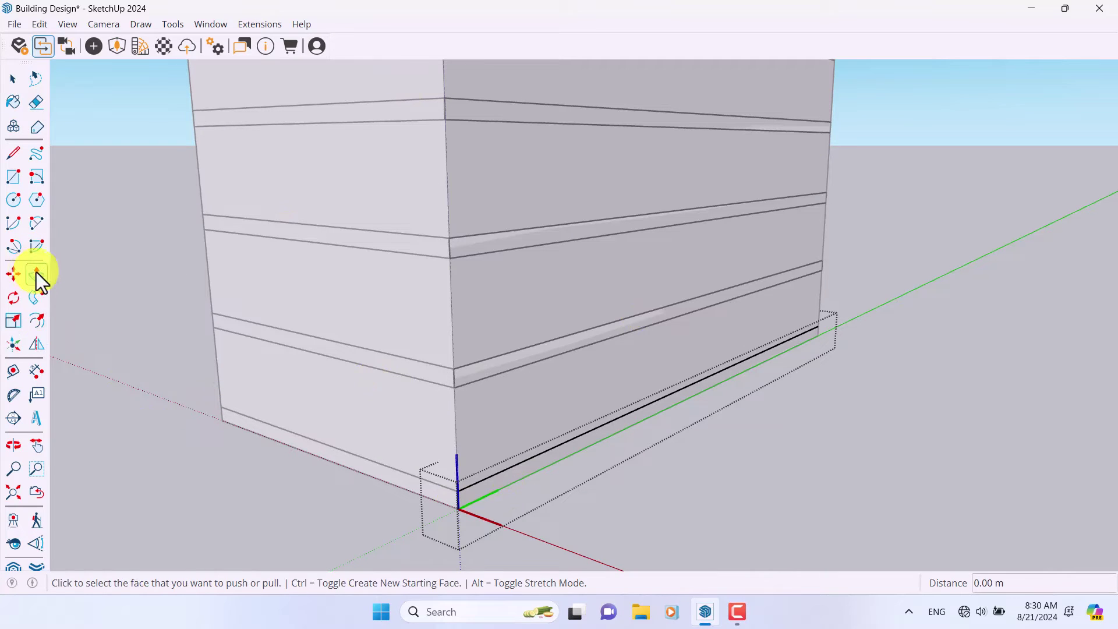
{"action": "left_click", "coordinate": [492, 492]}
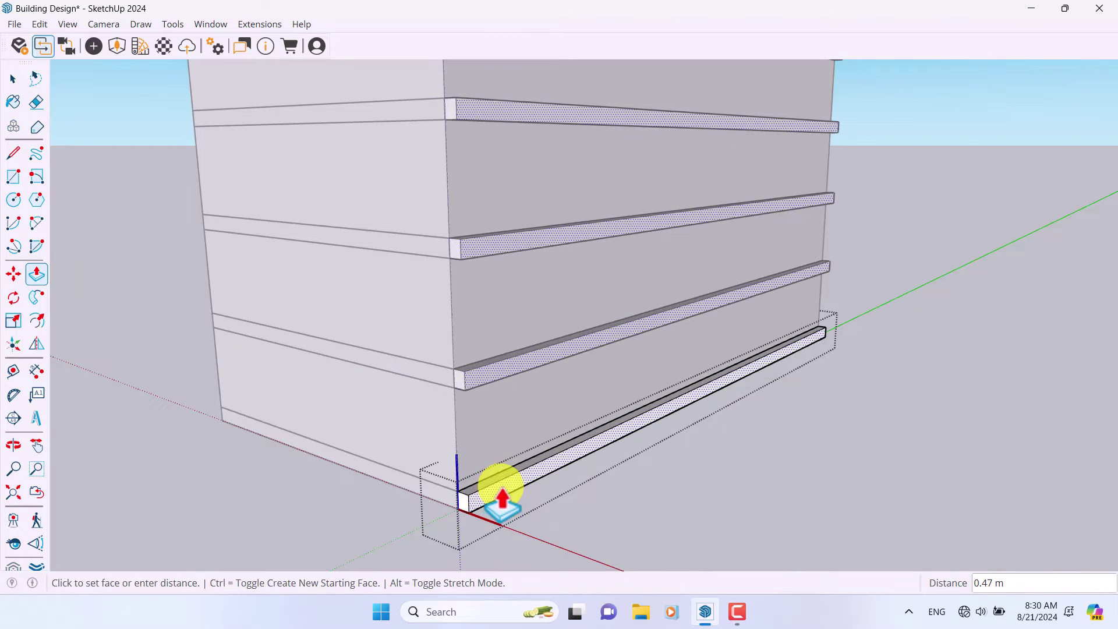
{"action": "type", "text": "0.2"}
{"action": "key", "text": "Return"}
{"action": "key", "text": "space"}
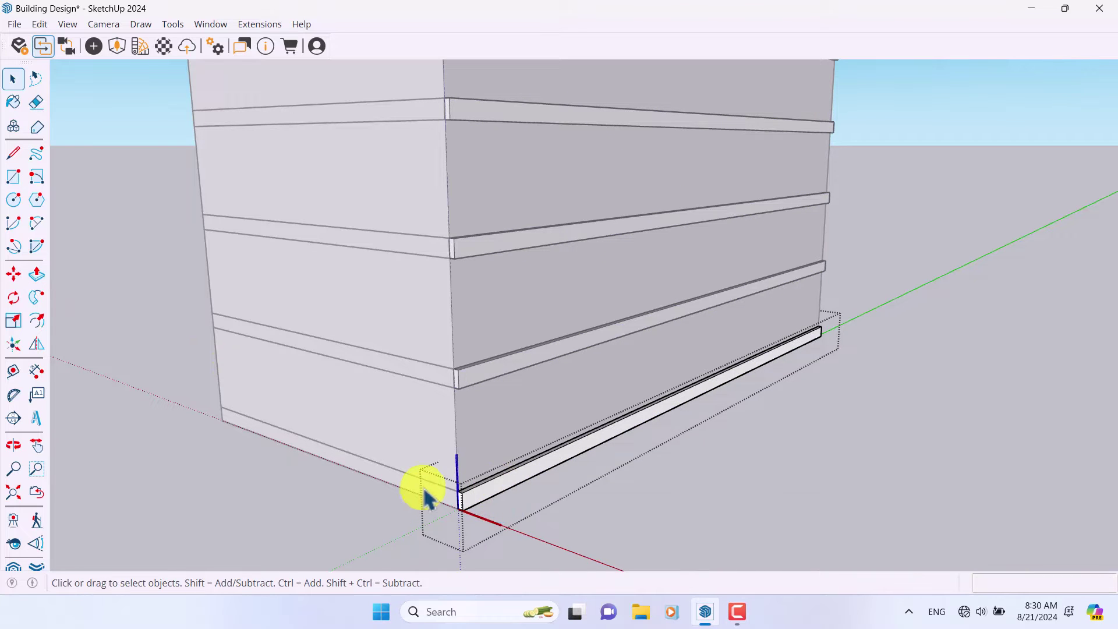
- Undo an accidental push/pull on the building's left face
{"action": "left_click", "coordinate": [423, 492]}
{"action": "left_click", "coordinate": [37, 274]}
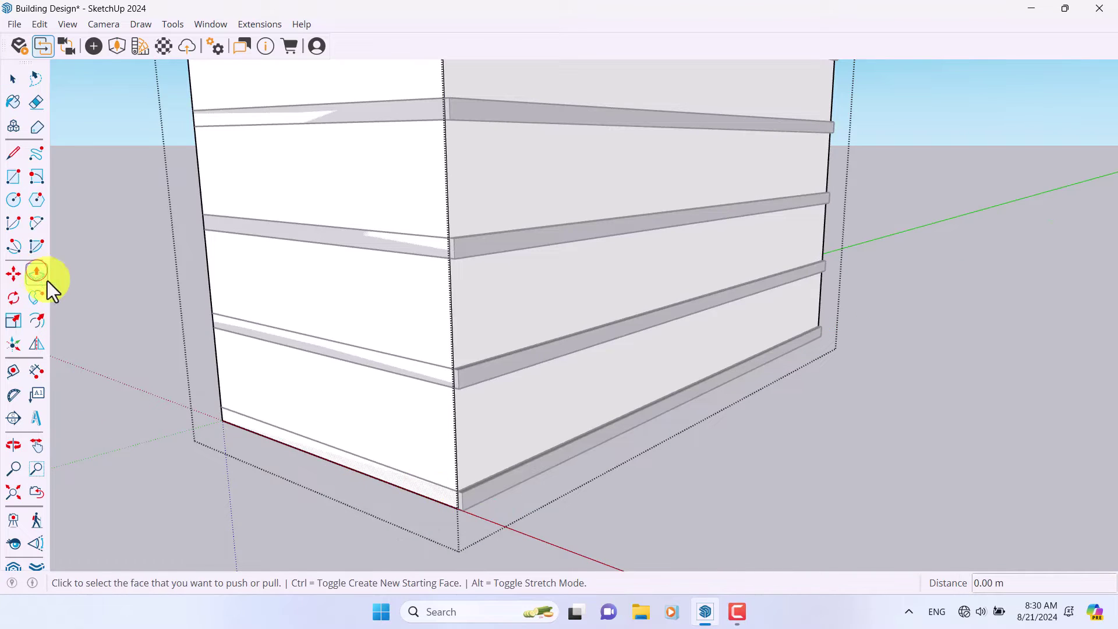
{"action": "double_click", "coordinate": [361, 471]}
{"action": "key", "text": "space"}
{"action": "key", "text": "ctrl+z"}
{"action": "scroll", "coordinate": [556, 524], "scroll_direction": "up", "scroll_amount": 5}
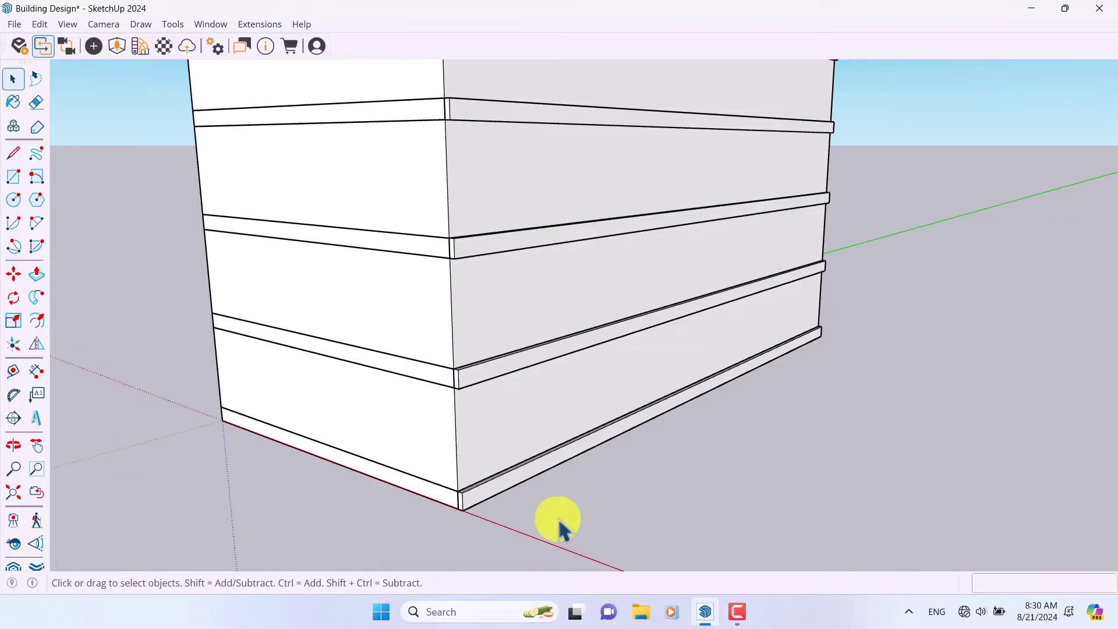
- Open the side base strip for editing and orbit around the building
{"action": "double_click", "coordinate": [427, 502]}
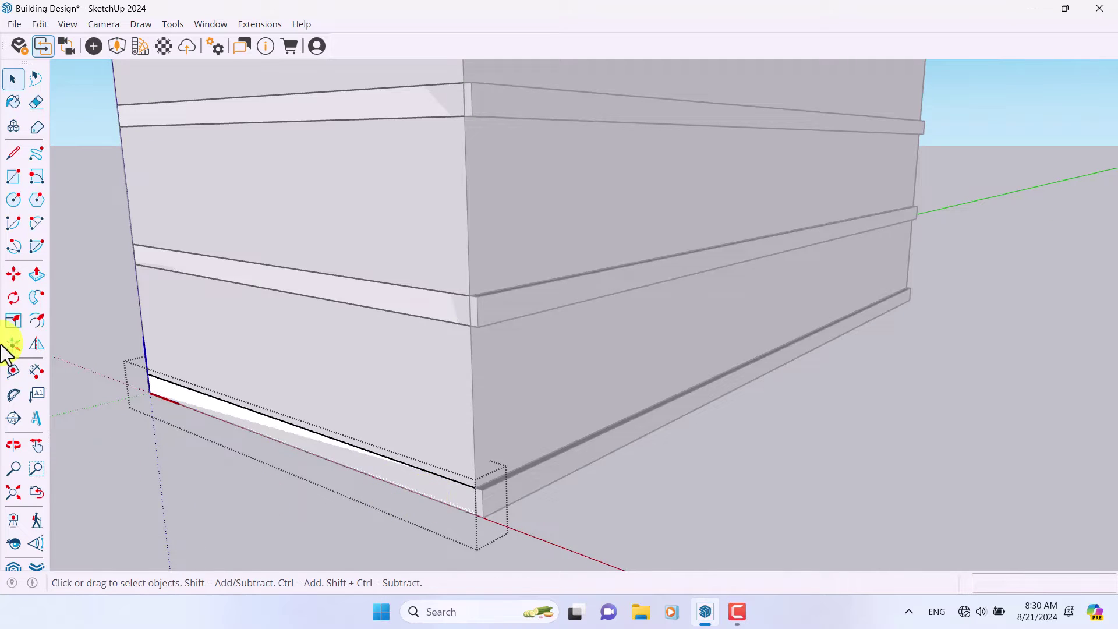
{"action": "left_click", "coordinate": [36, 275]}
{"action": "scroll", "coordinate": [239, 419], "scroll_direction": "down", "scroll_amount": 5}
{"action": "key", "text": "space"}
{"action": "middle_click_drag", "start_coordinate": [262, 512], "coordinate": [454, 547]}
{"action": "scroll", "coordinate": [431, 227], "scroll_direction": "up", "scroll_amount": 3}
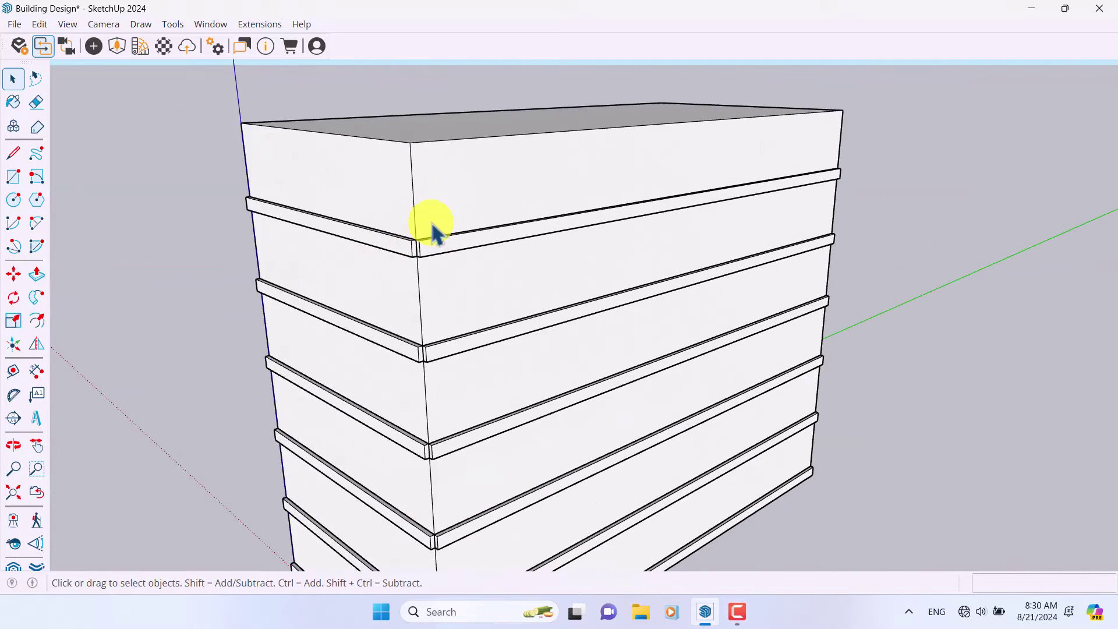
- Draw a 3.40 m by 3 m rectangle from the roof corner on the top-storey façade
{"action": "scroll", "coordinate": [445, 192], "scroll_direction": "up", "scroll_amount": 2}
{"action": "scroll", "coordinate": [442, 267], "scroll_direction": "down", "scroll_amount": 2}
{"action": "scroll", "coordinate": [447, 271], "scroll_direction": "up", "scroll_amount": 1}
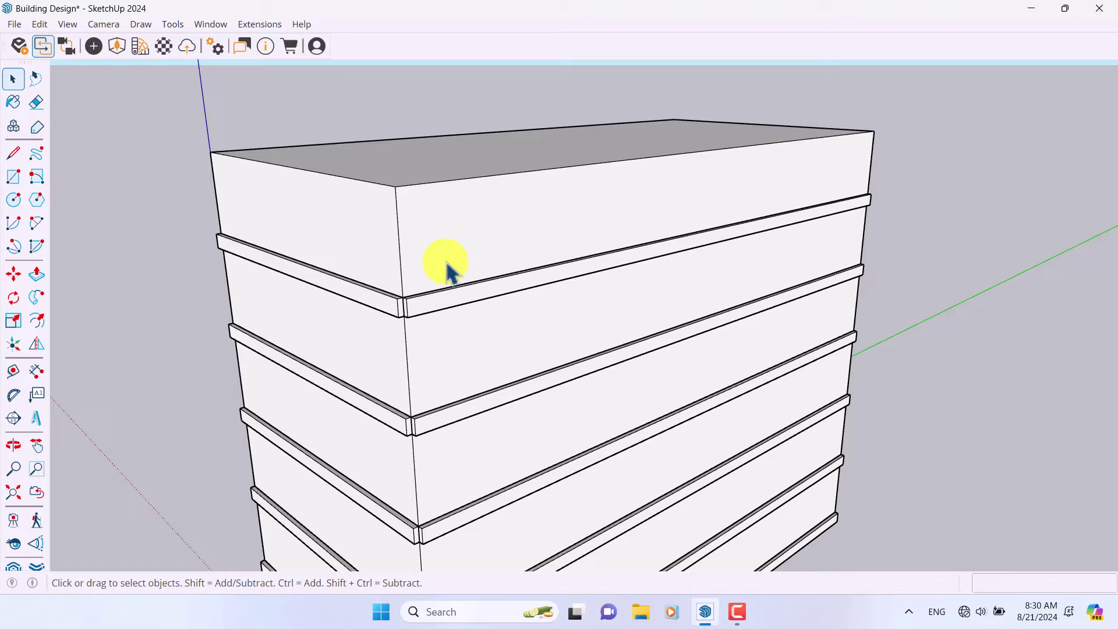
{"action": "left_click", "coordinate": [20, 180]}
{"action": "scroll", "coordinate": [408, 188], "scroll_direction": "up", "scroll_amount": 2}
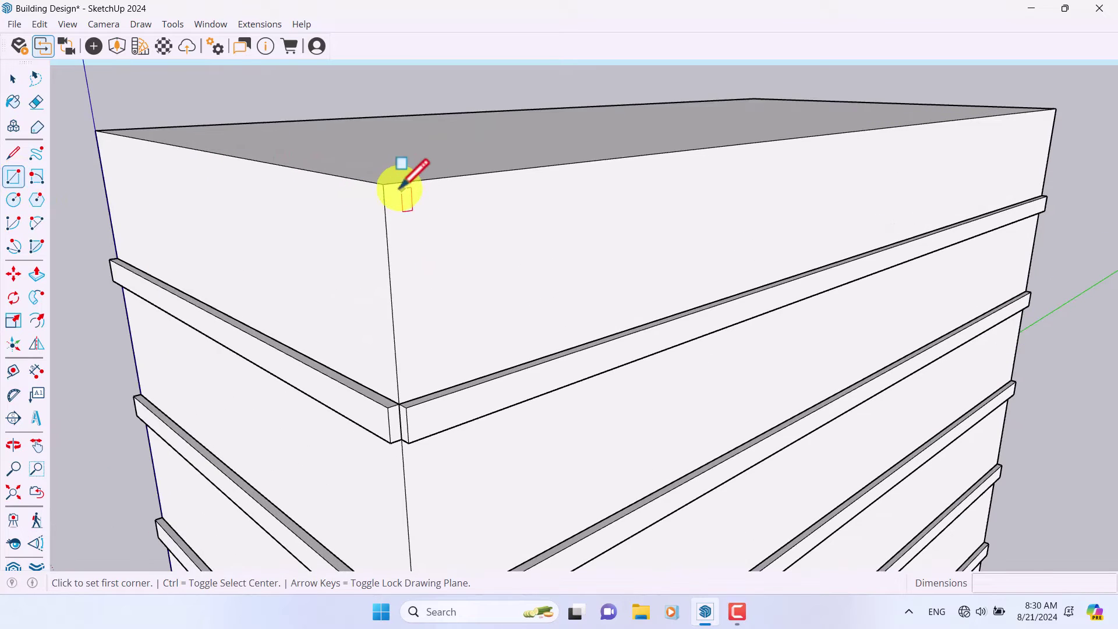
{"action": "left_click", "coordinate": [384, 184]}
{"action": "middle_click_drag", "start_coordinate": [384, 184], "coordinate": [404, 406]}
{"action": "scroll", "coordinate": [406, 408], "scroll_direction": "down", "scroll_amount": 2}
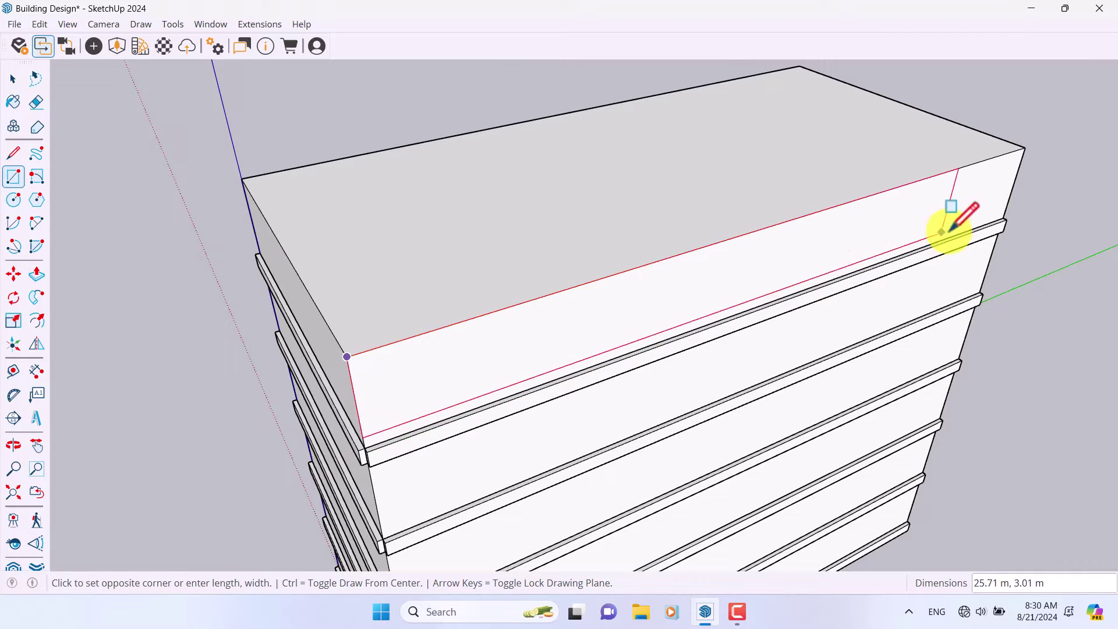
{"action": "scroll", "coordinate": [990, 220], "scroll_direction": "up", "scroll_amount": 3}
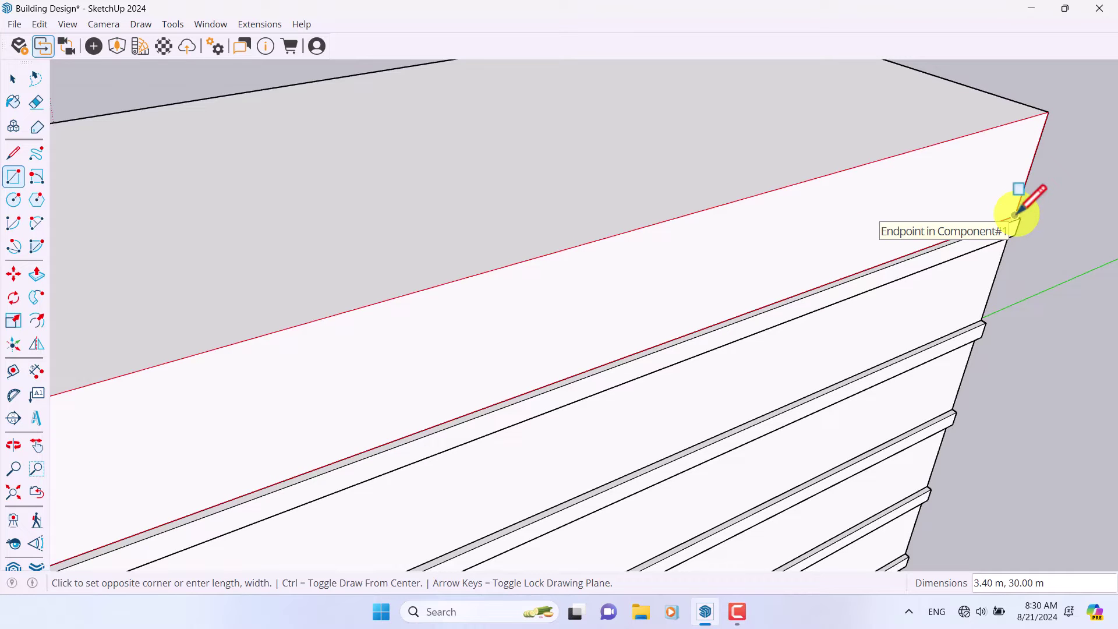
{"action": "scroll", "coordinate": [1014, 216], "scroll_direction": "down", "scroll_amount": 2}
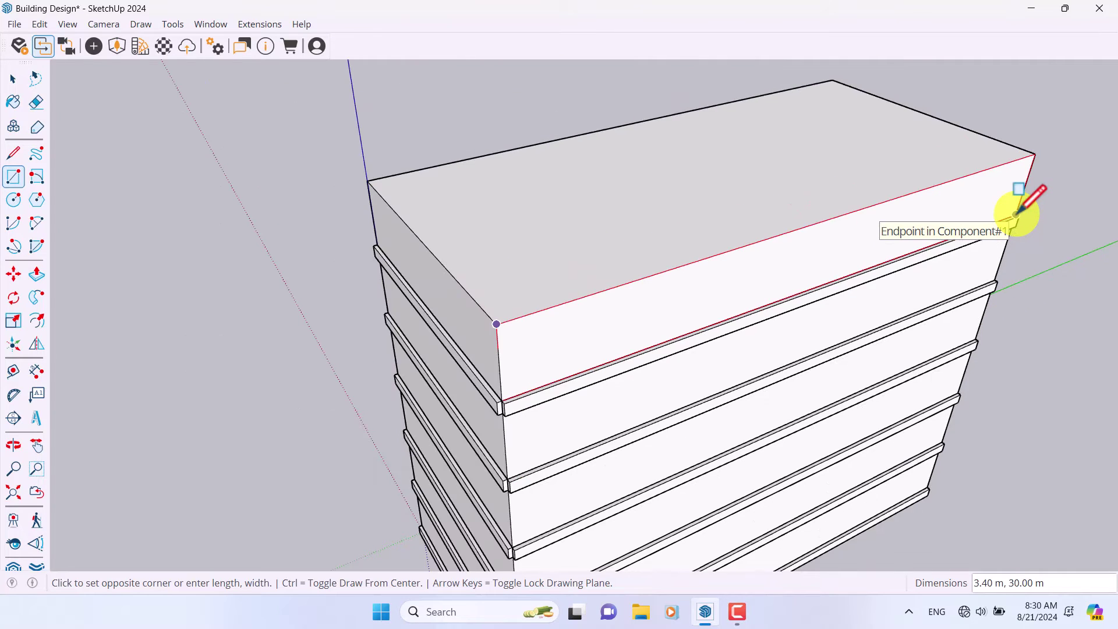
{"action": "scroll", "coordinate": [1014, 215], "scroll_direction": "down", "scroll_amount": 1}
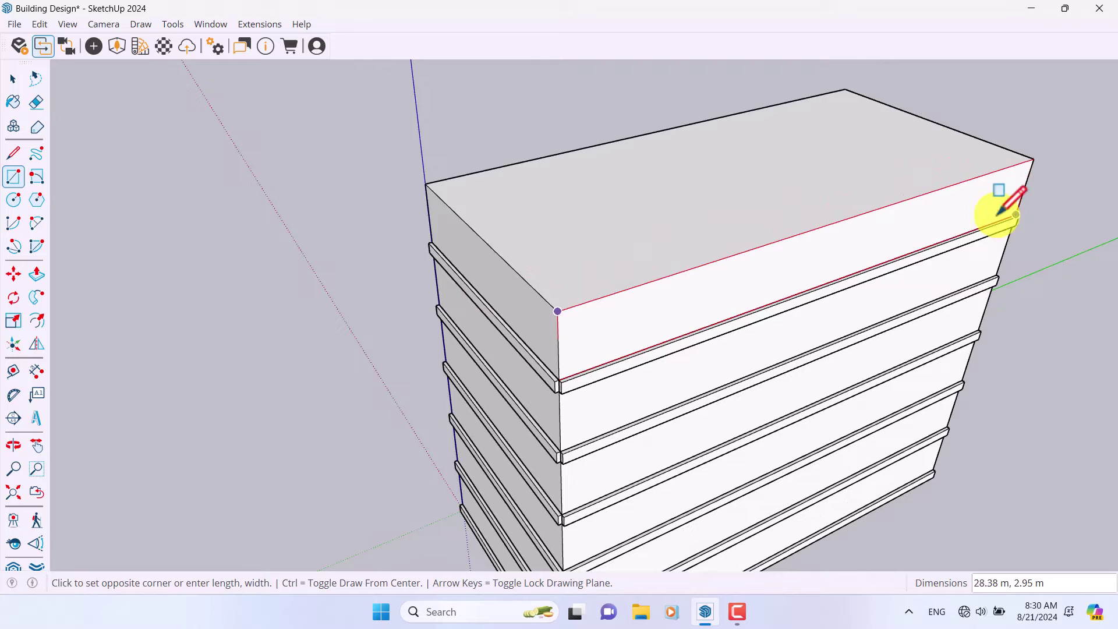
{"action": "scroll", "coordinate": [842, 262], "scroll_direction": "up", "scroll_amount": 3}
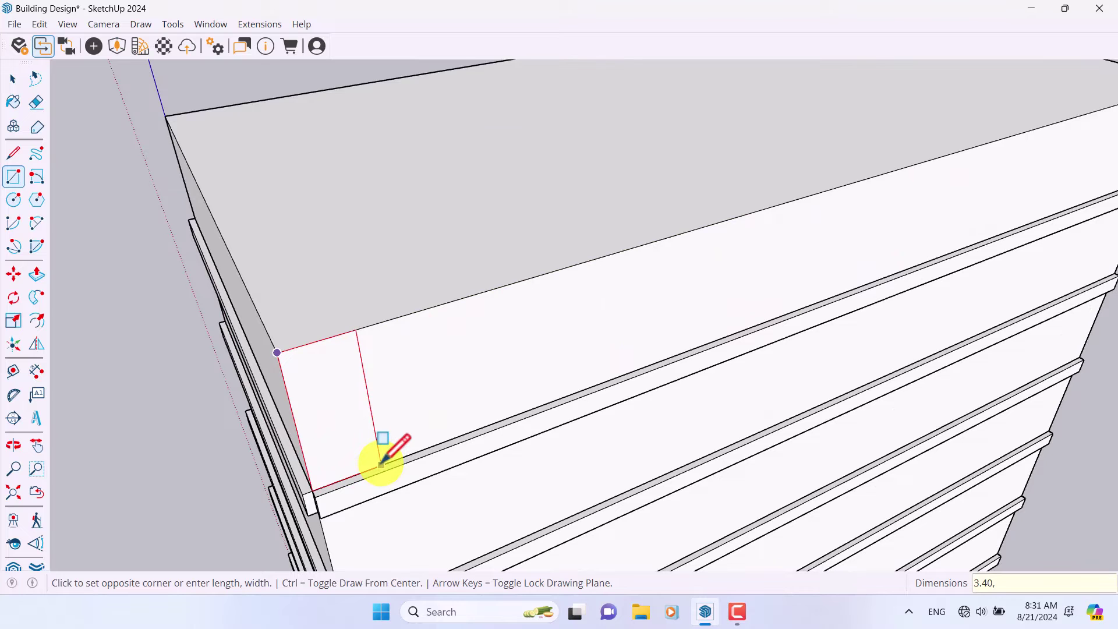
{"action": "type", "text": "3"}
{"action": "key", "text": "Return"}
- Orbit to a side view and bring up the context menu on the new panel face
{"action": "scroll", "coordinate": [387, 461], "scroll_direction": "down", "scroll_amount": 5}
{"action": "middle_click_drag", "start_coordinate": [653, 332], "coordinate": [654, 232]}
{"action": "key", "text": "space"}
{"action": "scroll", "coordinate": [537, 296], "scroll_direction": "up", "scroll_amount": 4}
{"action": "right_click", "coordinate": [536, 296]}
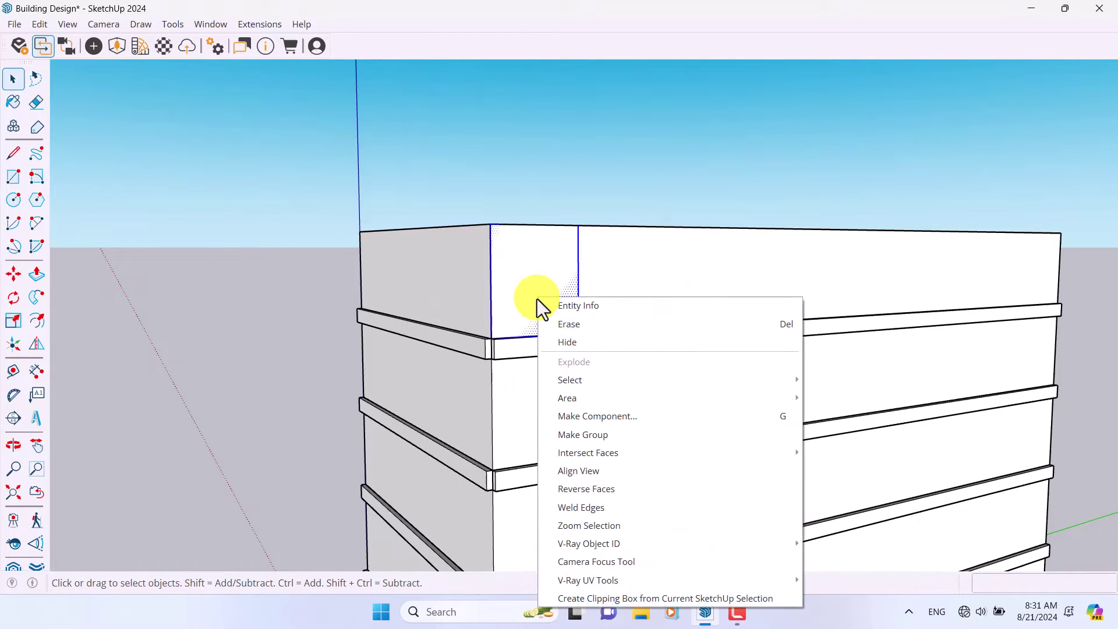
- Make the panel a component and copy it once along the façade
{"action": "left_click", "coordinate": [610, 424]}
{"action": "key", "text": "Return"}
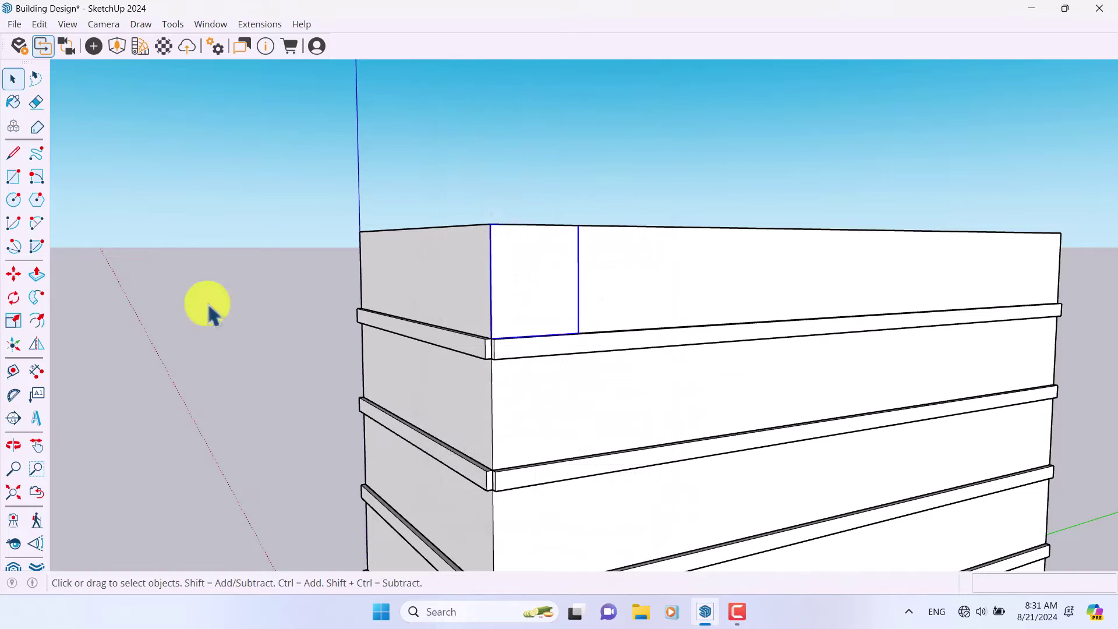
{"action": "left_click", "coordinate": [13, 274]}
{"action": "key", "text": "ctrl"}
{"action": "left_click", "coordinate": [491, 224]}
{"action": "left_click", "coordinate": [573, 226]}
{"action": "middle_click_drag", "start_coordinate": [599, 299], "coordinate": [616, 339]}
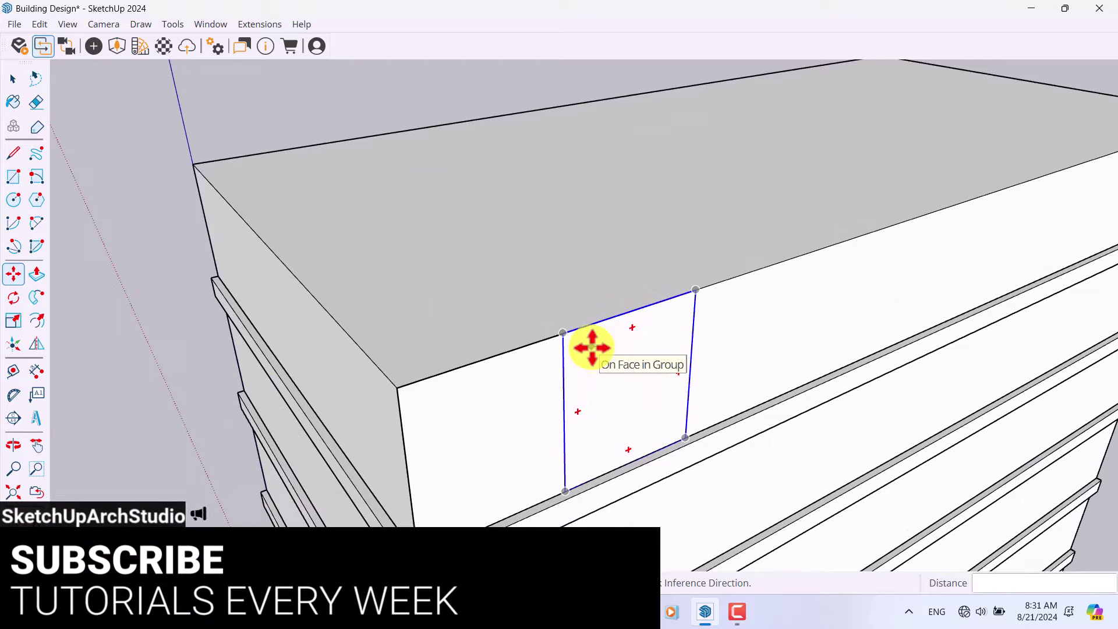
- Flip the selected panel copy
{"action": "key", "text": "space"}
{"action": "left_click", "coordinate": [36, 344]}
{"action": "middle_click_drag", "start_coordinate": [349, 407], "coordinate": [623, 324]}
{"action": "scroll", "coordinate": [658, 297], "scroll_direction": "up", "scroll_amount": 2}
{"action": "left_click", "coordinate": [658, 297]}
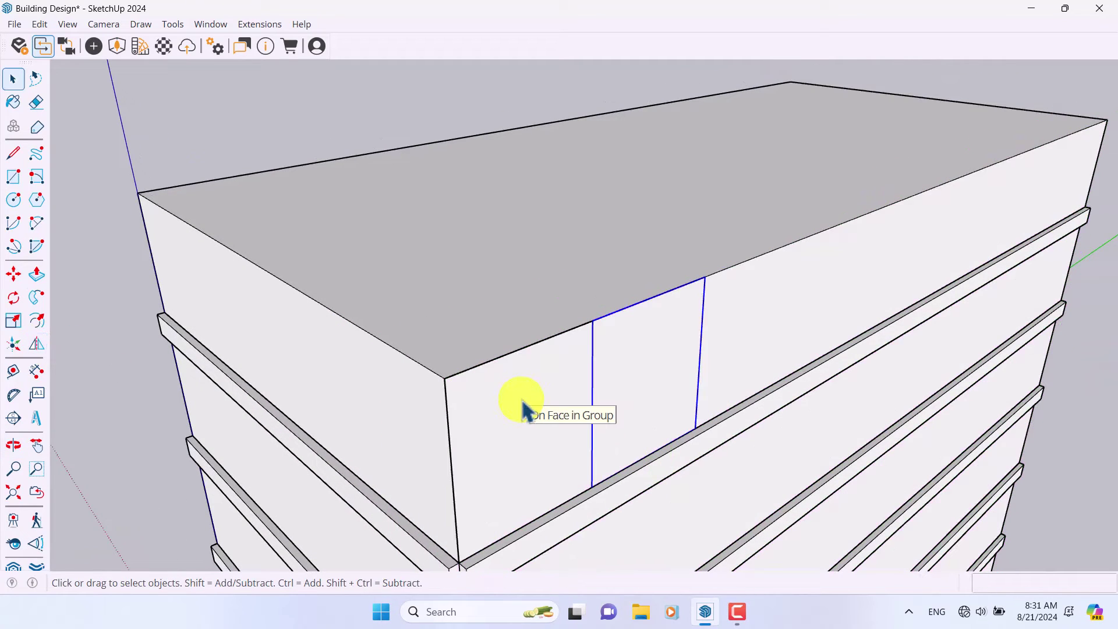
- Copy the panel further along the façade, array it 3x, and select the top-storey row
{"action": "left_click", "coordinate": [13, 274]}
{"action": "key", "text": "ctrl"}
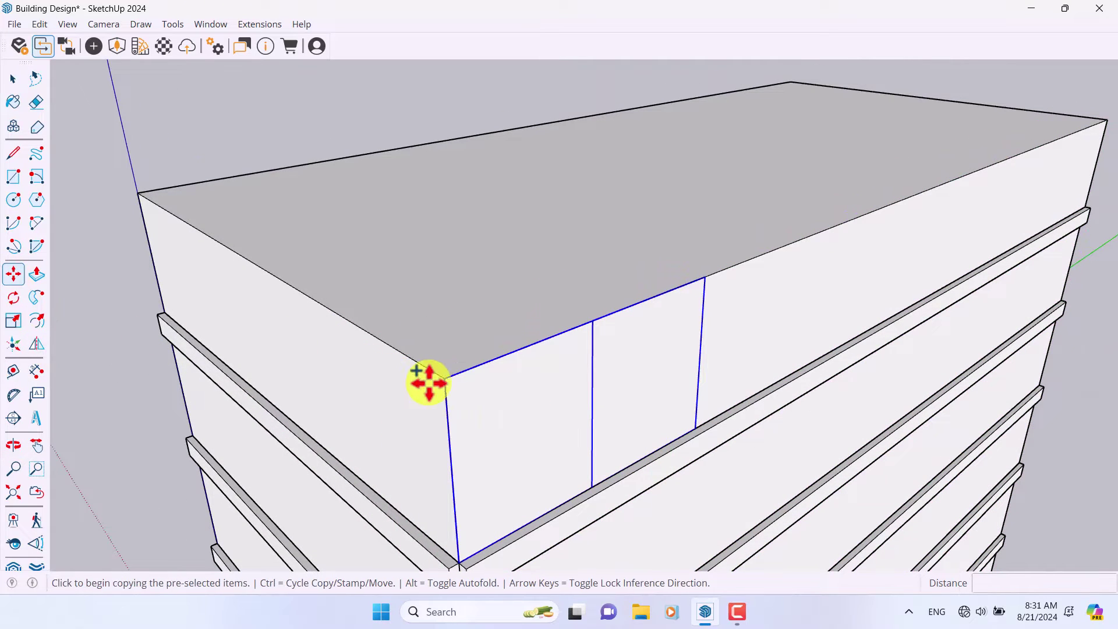
{"action": "left_click", "coordinate": [445, 377]}
{"action": "left_click", "coordinate": [702, 282]}
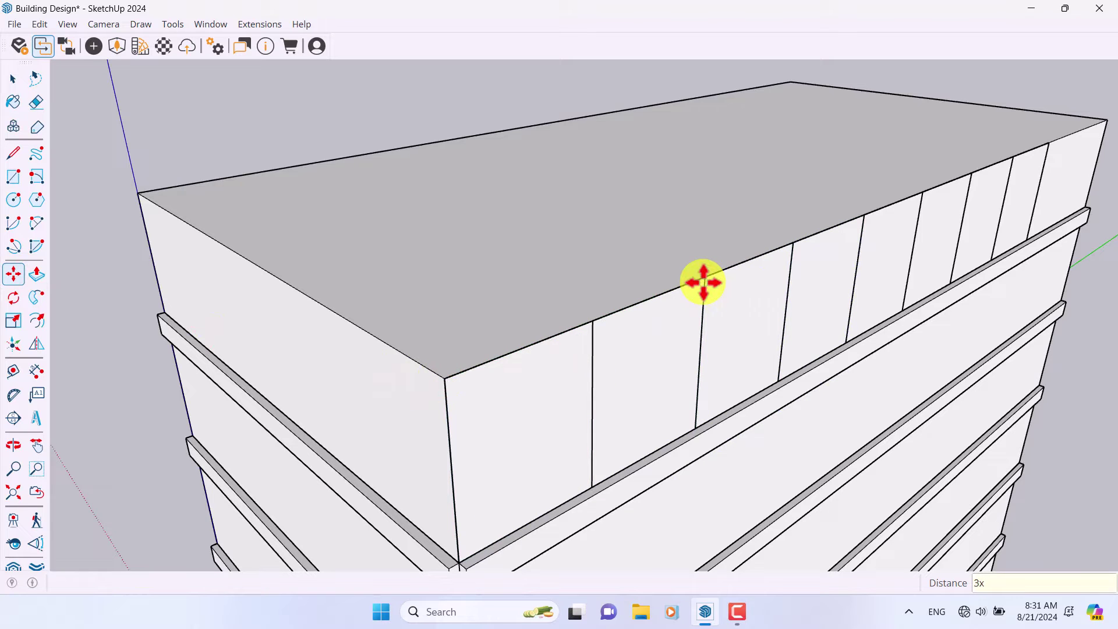
{"action": "key", "text": "Return"}
{"action": "scroll", "coordinate": [499, 253], "scroll_direction": "down", "scroll_amount": 5}
{"action": "middle_click_drag", "start_coordinate": [499, 252], "coordinate": [831, 225]}
{"action": "key", "text": "space"}
{"action": "left_click_drag", "start_coordinate": [856, 187], "coordinate": [570, 259]}
- Copy the top-storey panel row down one floor and array it 4x over the lower storeys
{"action": "left_click", "coordinate": [36, 281]}
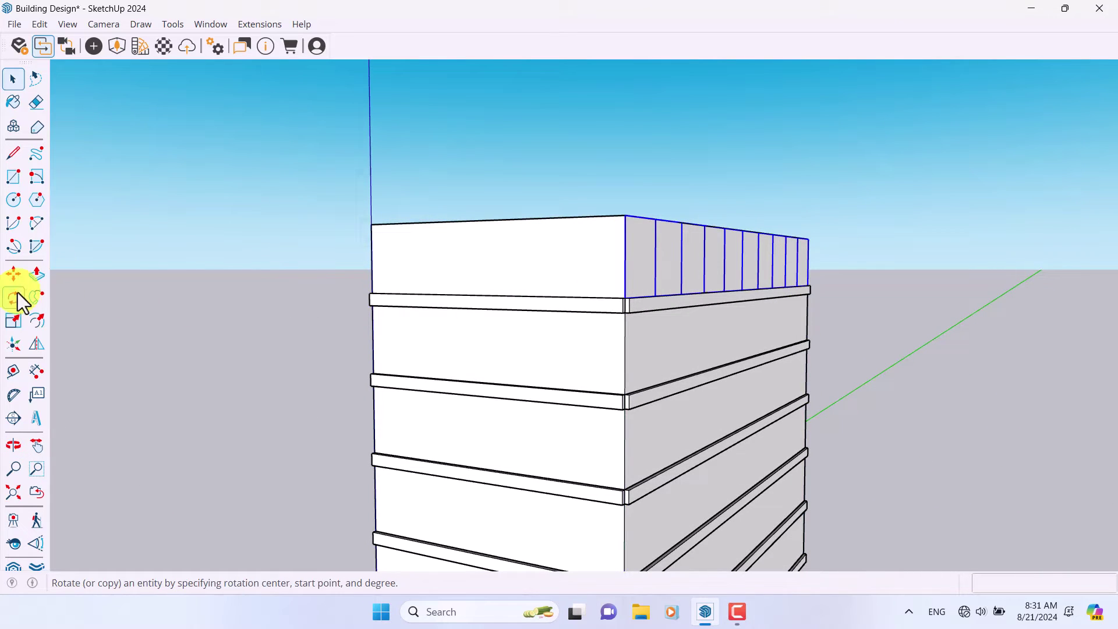
{"action": "left_click", "coordinate": [13, 274]}
{"action": "middle_click_drag", "start_coordinate": [739, 336], "coordinate": [551, 159]}
{"action": "key", "text": "ctrl"}
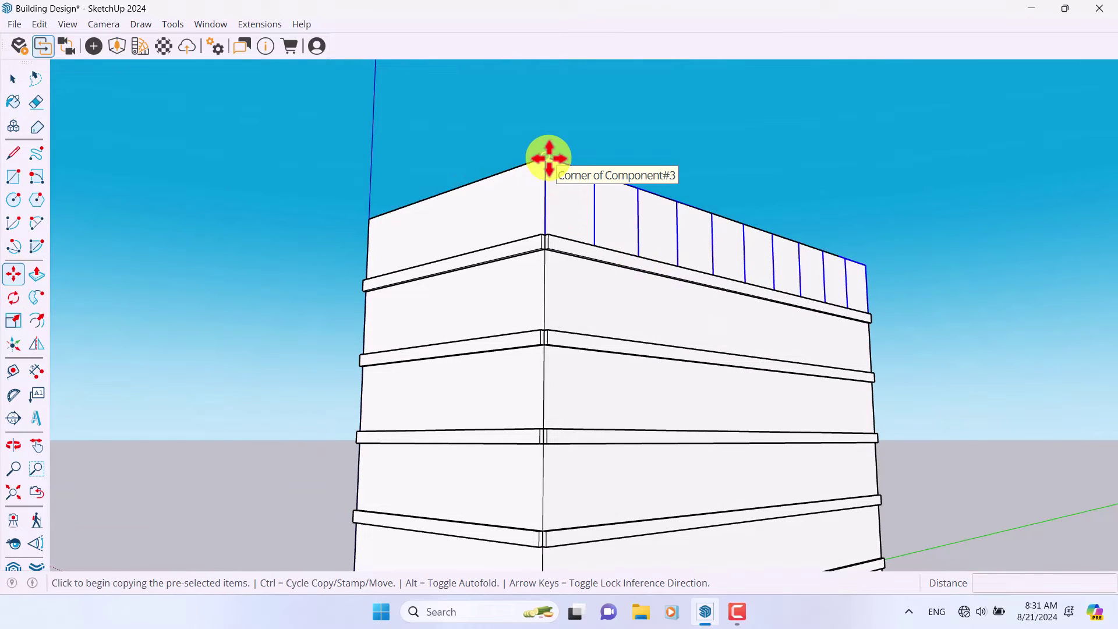
{"action": "left_click", "coordinate": [549, 157]}
{"action": "scroll", "coordinate": [541, 332], "scroll_direction": "up", "scroll_amount": 5}
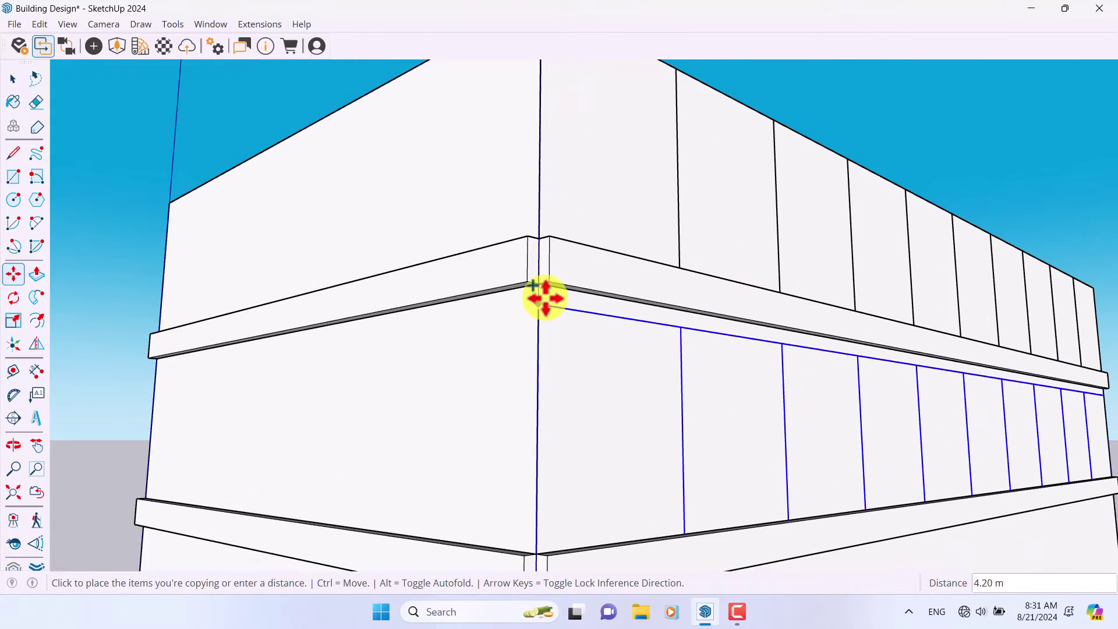
{"action": "left_click", "coordinate": [541, 284]}
{"action": "scroll", "coordinate": [541, 284], "scroll_direction": "down", "scroll_amount": 8}
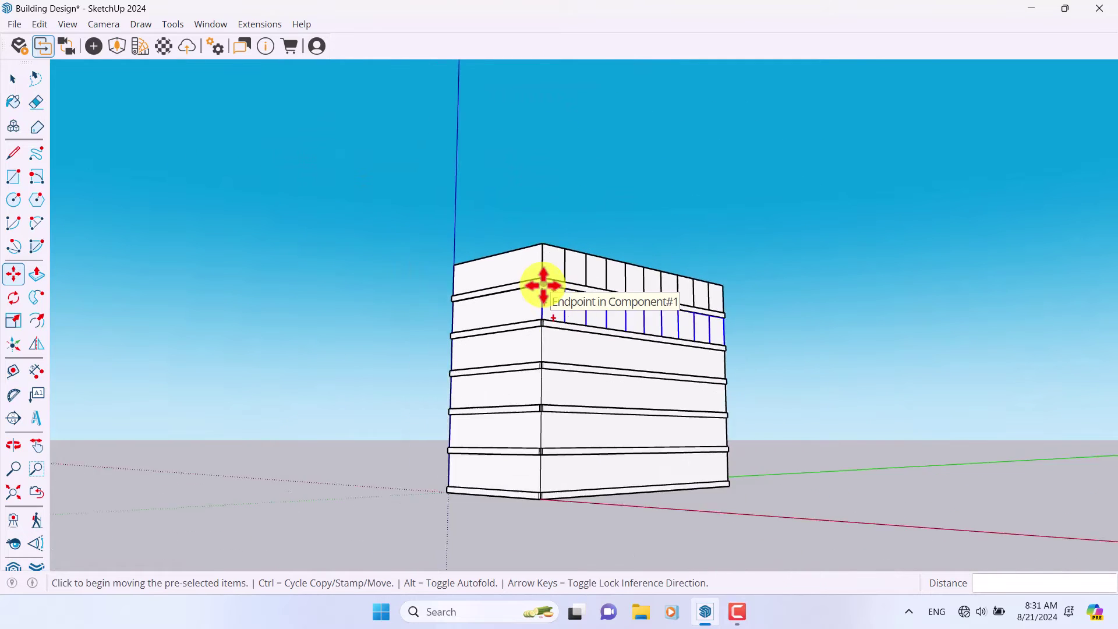
{"action": "key", "text": "Return"}
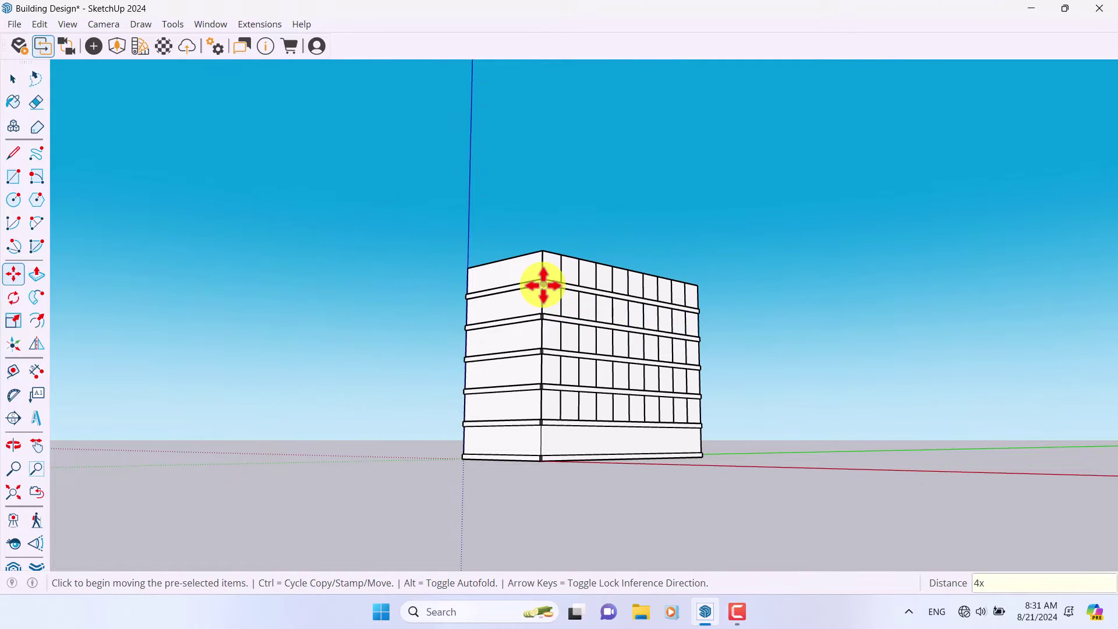
{"action": "key", "text": "space"}
{"action": "scroll", "coordinate": [559, 326], "scroll_direction": "up", "scroll_amount": 5}
{"action": "middle_click_drag", "start_coordinate": [581, 352], "coordinate": [624, 529]}
{"action": "scroll", "coordinate": [542, 252], "scroll_direction": "up", "scroll_amount": 3}
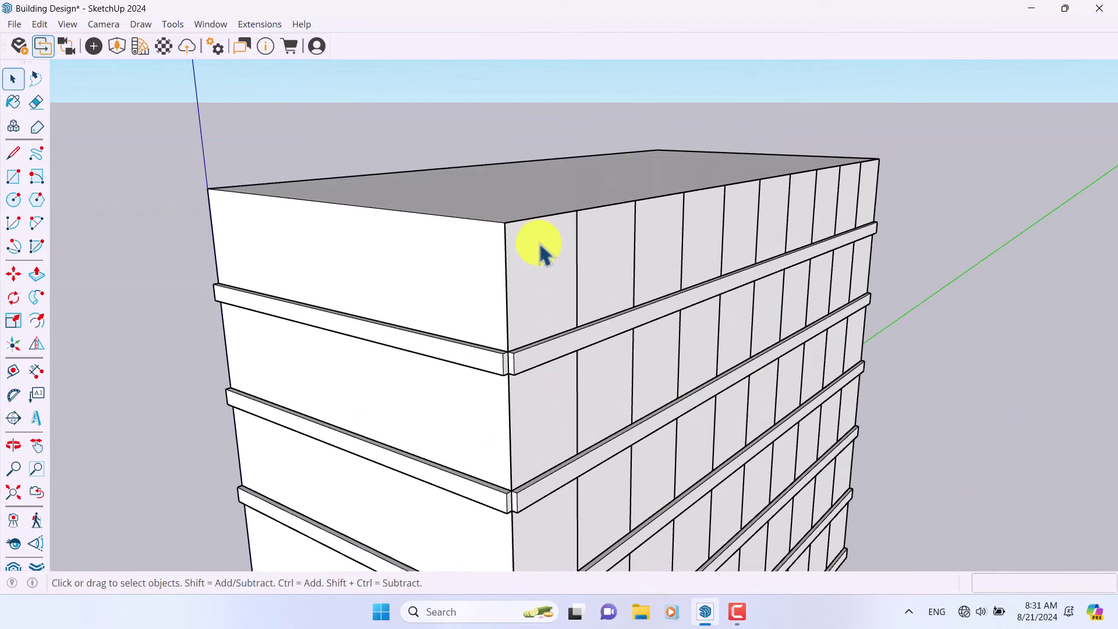
- Inside the window panel component, push/pull the panel face 0.1 m
{"action": "double_click", "coordinate": [542, 252]}
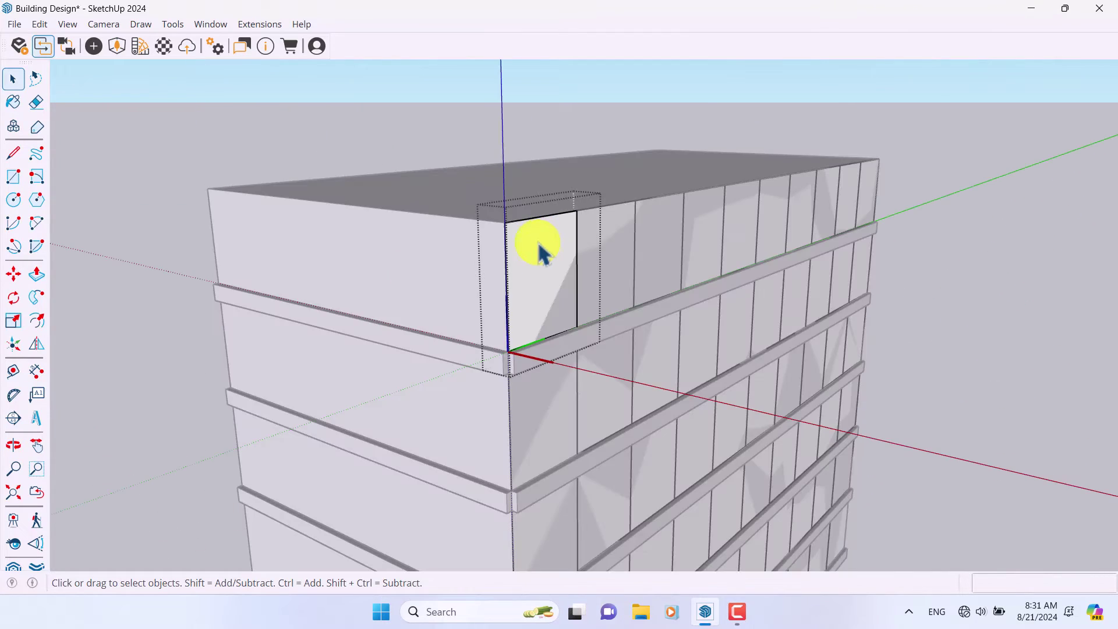
{"action": "left_click", "coordinate": [36, 274]}
{"action": "scroll", "coordinate": [568, 317], "scroll_direction": "up", "scroll_amount": 3}
{"action": "left_click", "coordinate": [569, 319]}
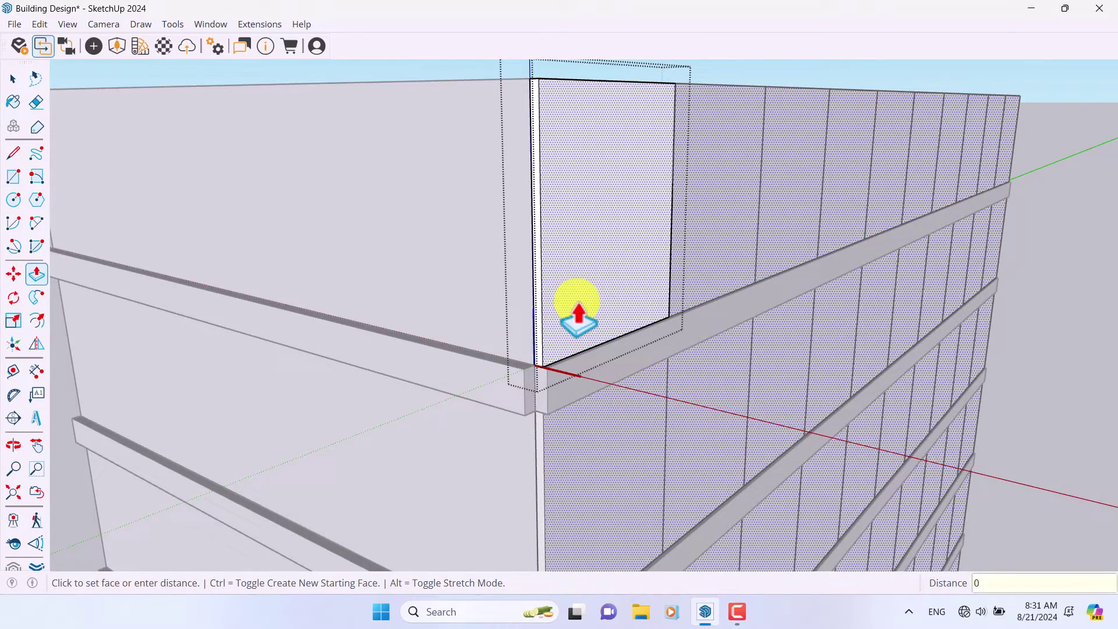
{"action": "type", "text": "0.1"}
{"action": "key", "text": "Return"}
- Push the panel's narrow side face out 0.2 m and orbit around to check the building
{"action": "middle_click_drag", "start_coordinate": [574, 312], "coordinate": [299, 149]}
{"action": "scroll", "coordinate": [407, 216], "scroll_direction": "up", "scroll_amount": 3}
{"action": "left_click", "coordinate": [405, 197]}
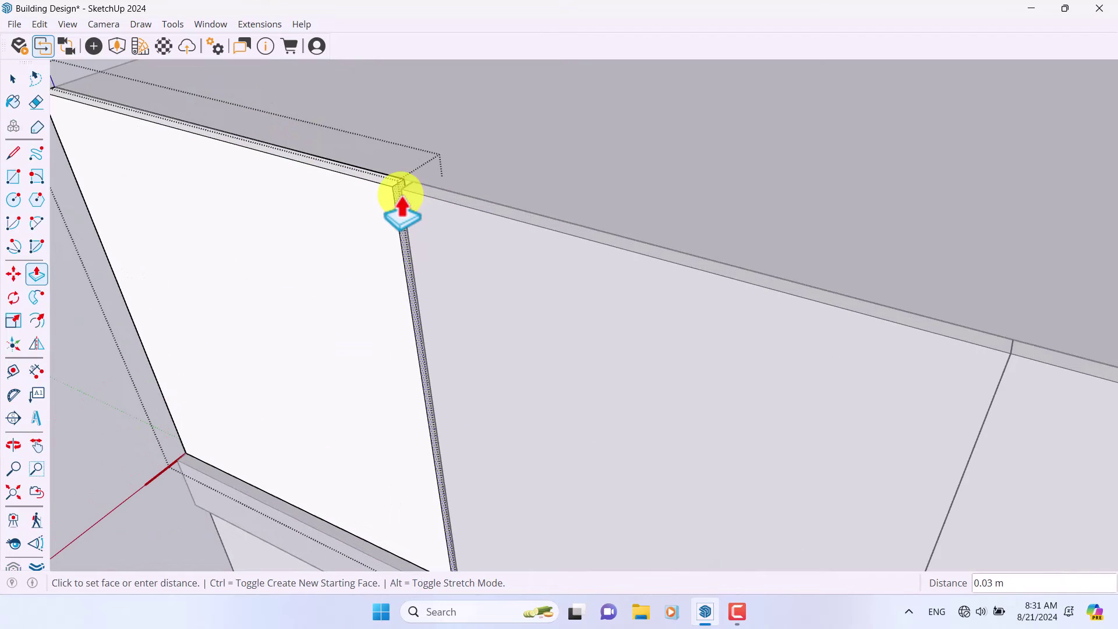
{"action": "type", "text": "0.2"}
{"action": "key", "text": "Return"}
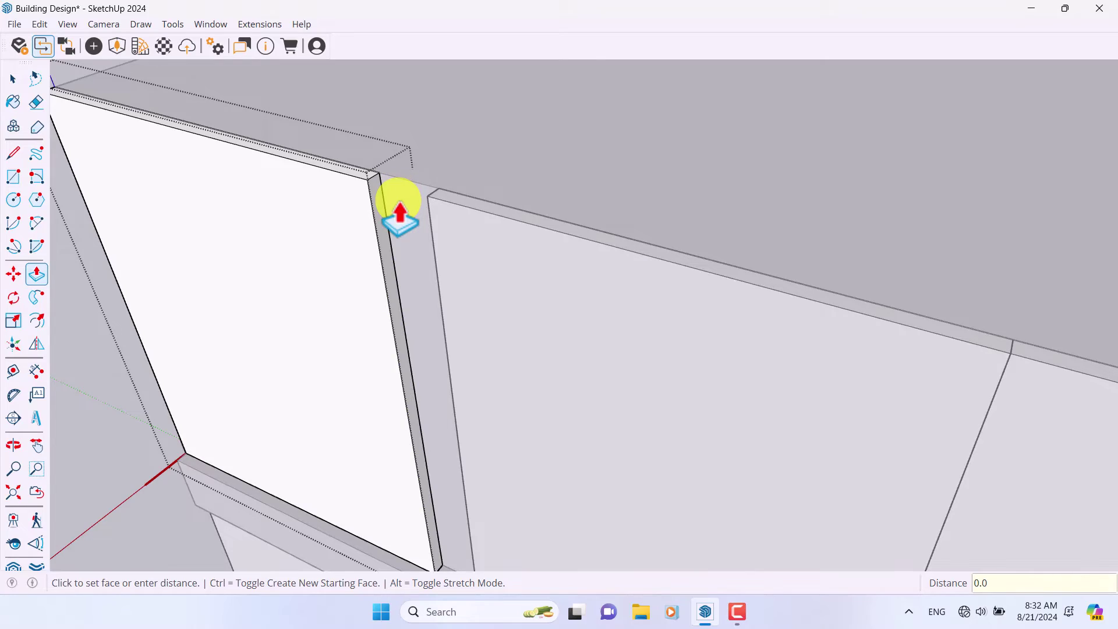
{"action": "left_click", "coordinate": [400, 201]}
{"action": "scroll", "coordinate": [606, 369], "scroll_direction": "down", "scroll_amount": 5}
{"action": "middle_click_drag", "start_coordinate": [606, 369], "coordinate": [813, 109]}
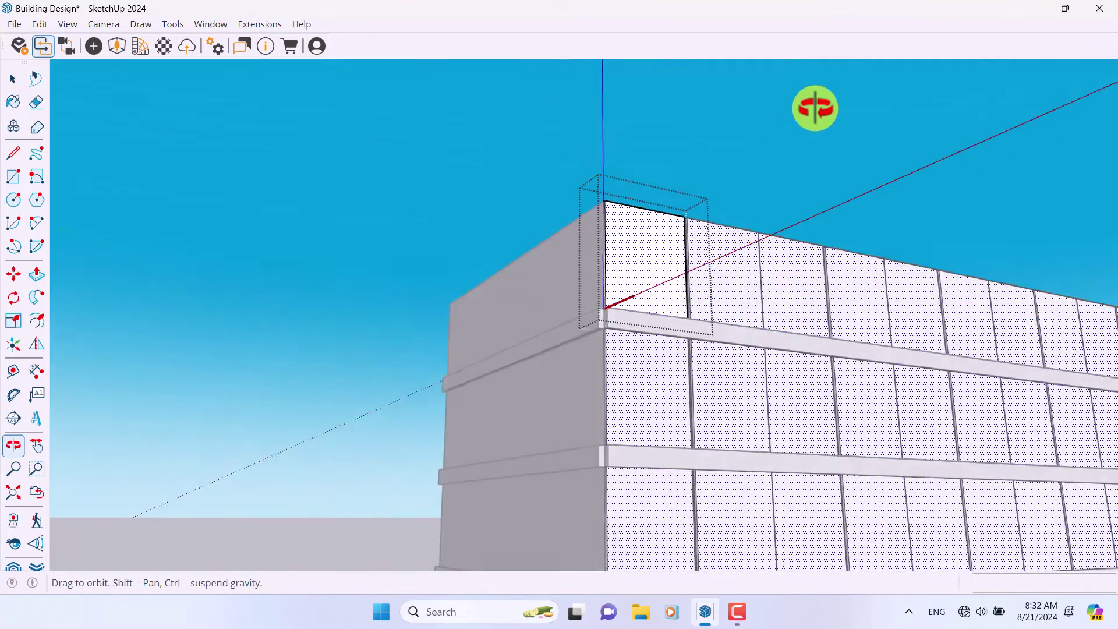
{"action": "scroll", "coordinate": [546, 187], "scroll_direction": "down", "scroll_amount": 3}
{"action": "middle_click_drag", "start_coordinate": [546, 187], "coordinate": [667, 315]}
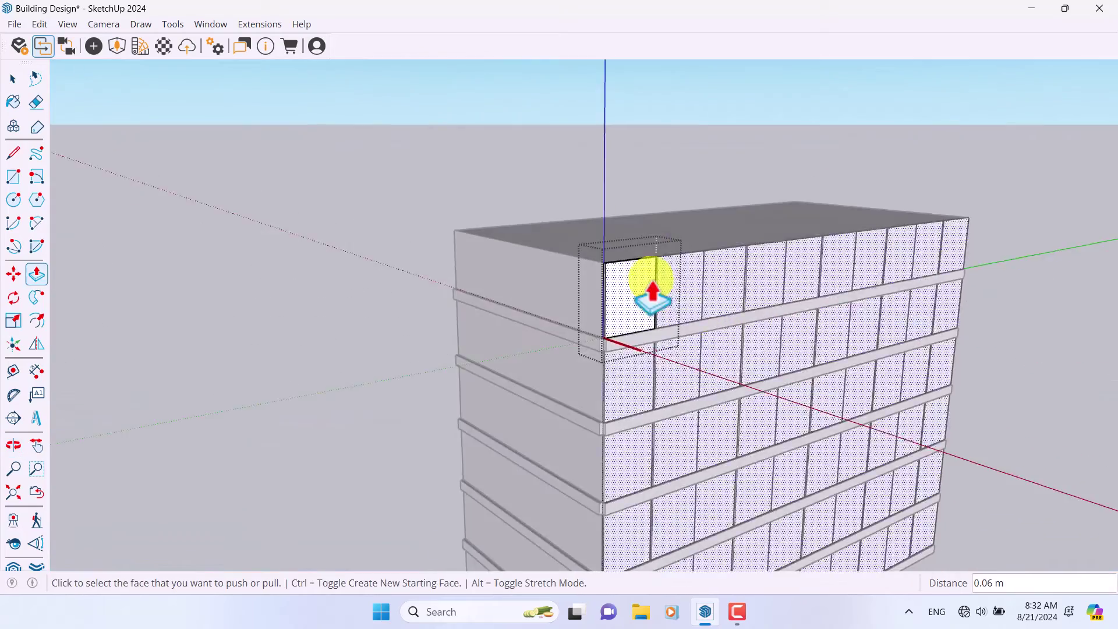
{"action": "scroll", "coordinate": [668, 315], "scroll_direction": "up", "scroll_amount": 3}
- Offset the window face twice to inset a 0.08 frame outline
{"action": "left_click", "coordinate": [41, 319]}
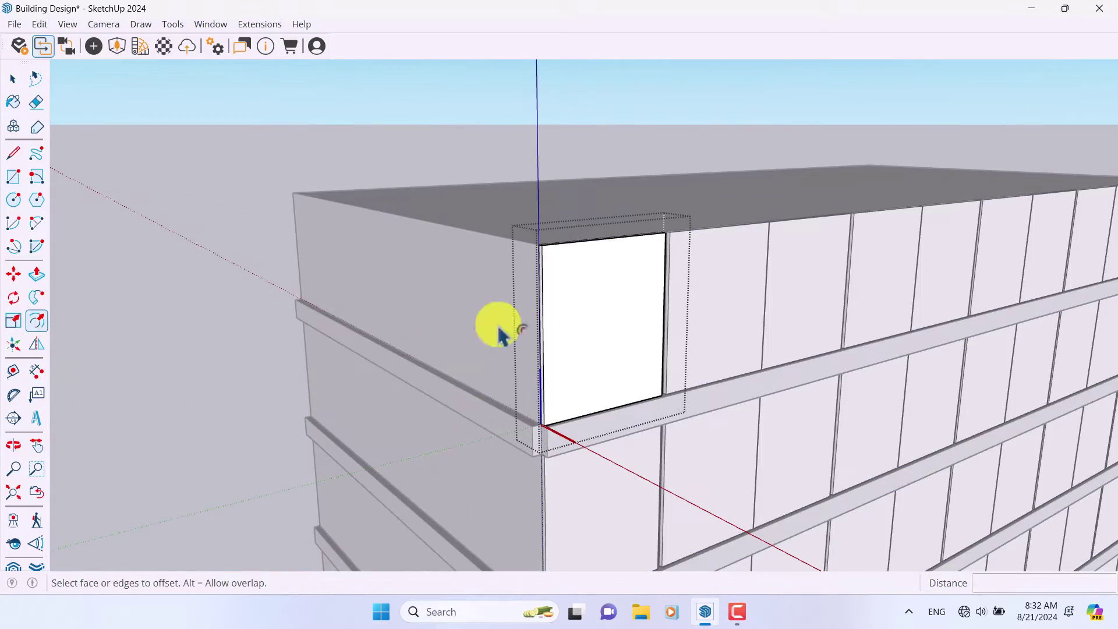
{"action": "scroll", "coordinate": [445, 317], "scroll_direction": "up", "scroll_amount": 3}
{"action": "left_click", "coordinate": [599, 345]}
{"action": "left_click", "coordinate": [471, 305]}
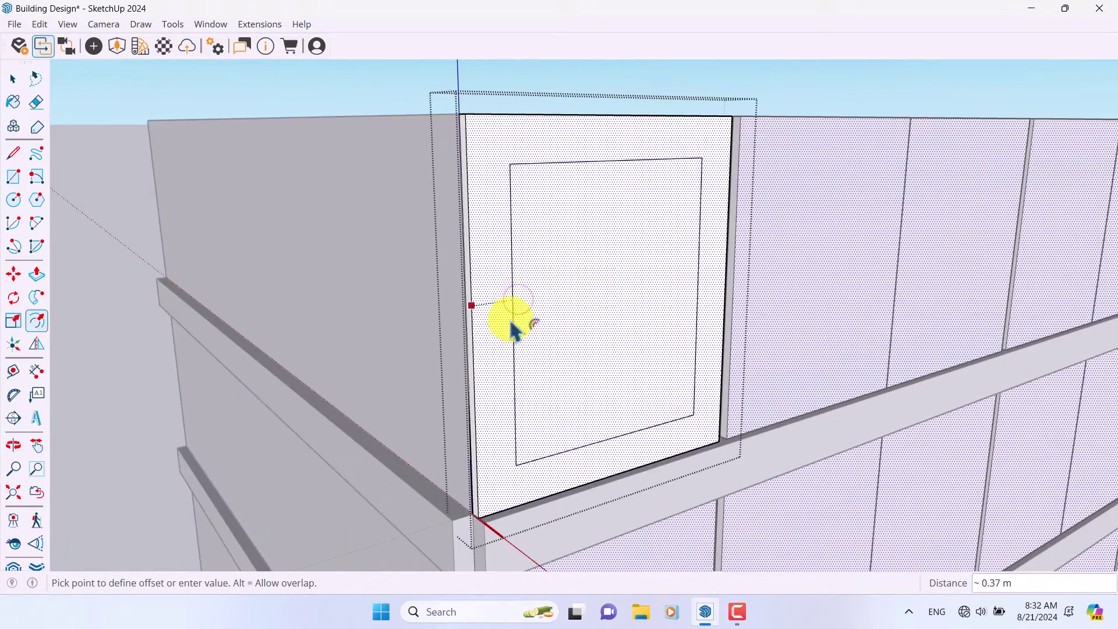
{"action": "left_click", "coordinate": [484, 387]}
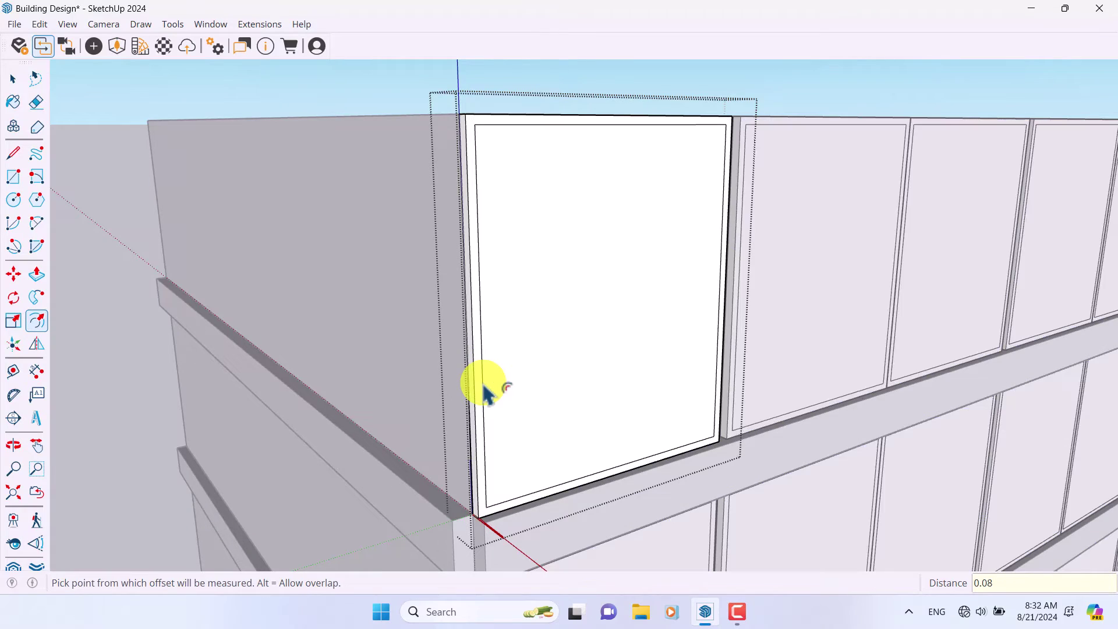
{"action": "left_click", "coordinate": [483, 388]}
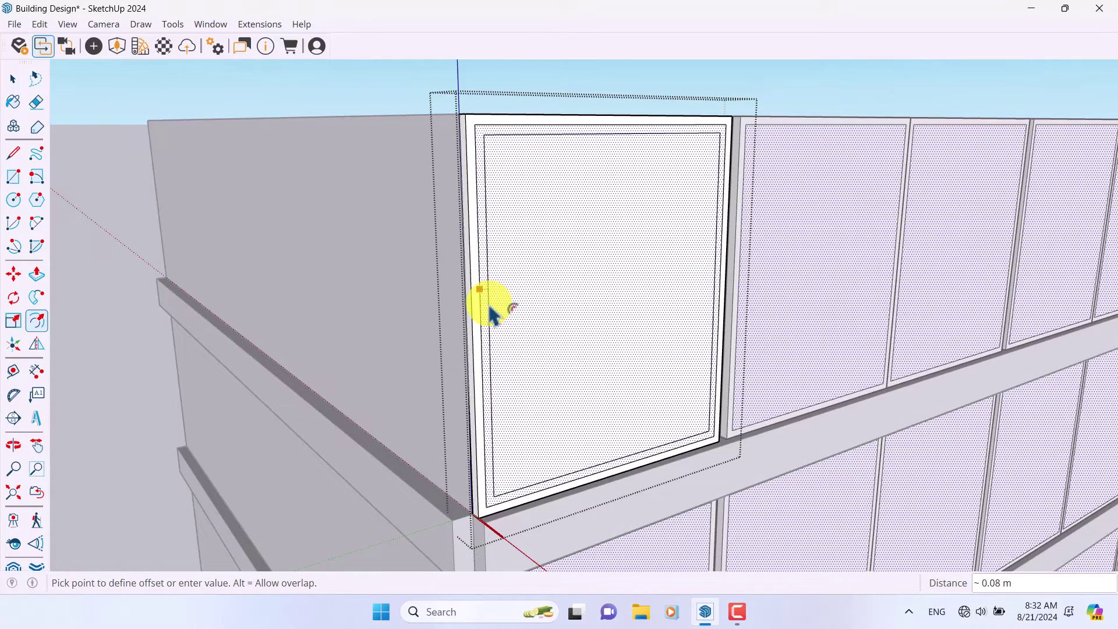
{"action": "left_click", "coordinate": [490, 307]}
{"action": "key", "text": "space"}
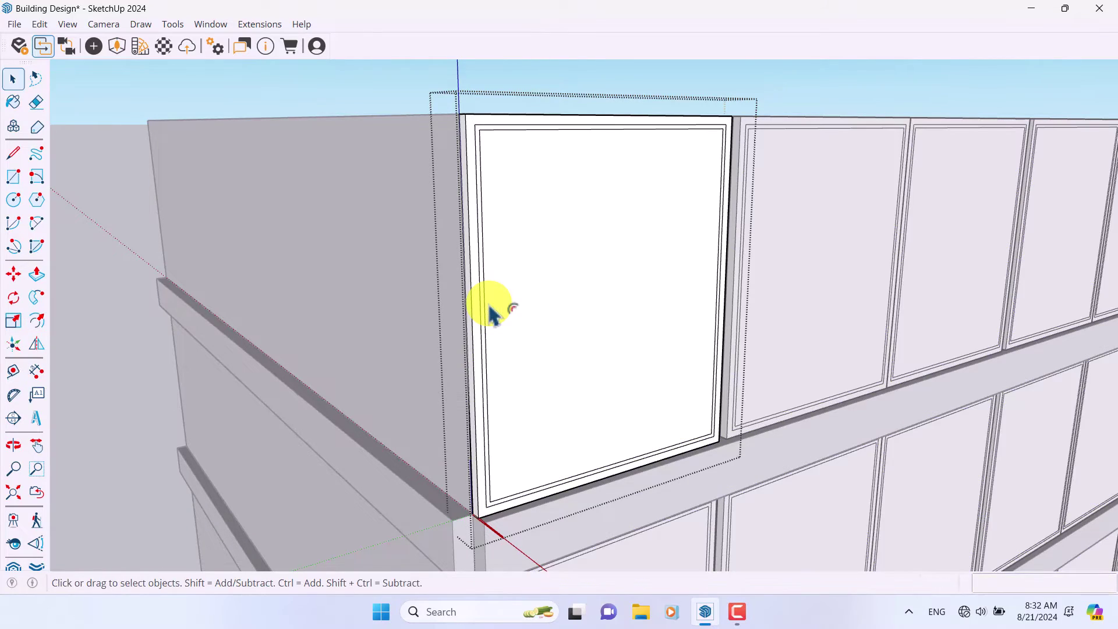
- Push/pull the glass pane and frame faces, then select the grid of window panels
{"action": "left_click", "coordinate": [34, 279]}
{"action": "scroll", "coordinate": [553, 274], "scroll_direction": "up", "scroll_amount": 5}
{"action": "left_click", "coordinate": [618, 217]}
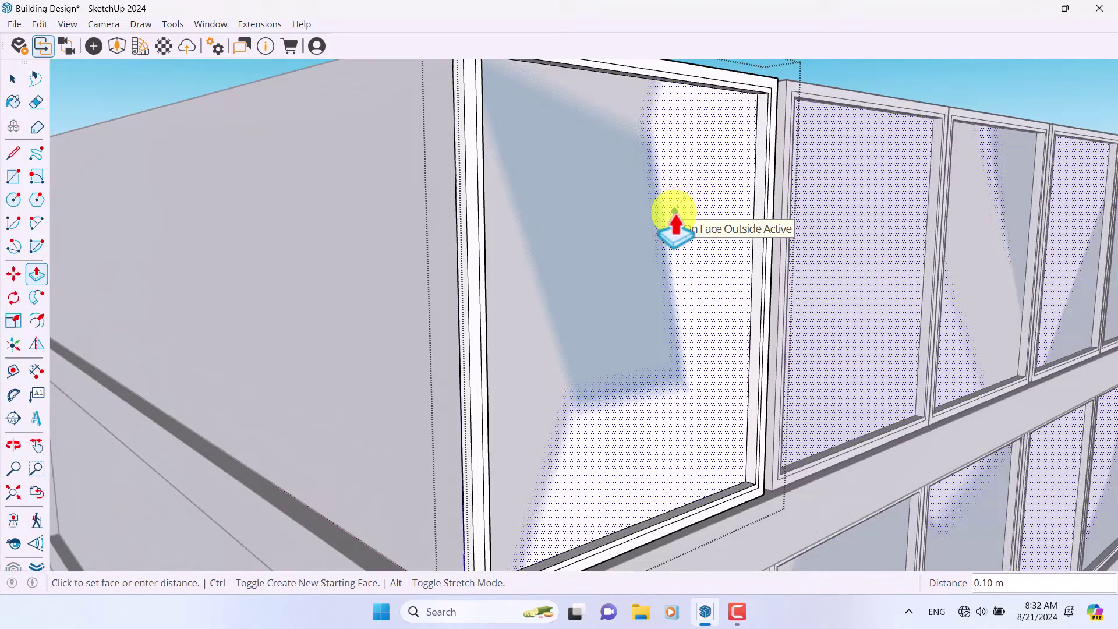
{"action": "left_click", "coordinate": [798, 92]}
{"action": "scroll", "coordinate": [769, 110], "scroll_direction": "up", "scroll_amount": 5}
{"action": "left_click", "coordinate": [768, 94]}
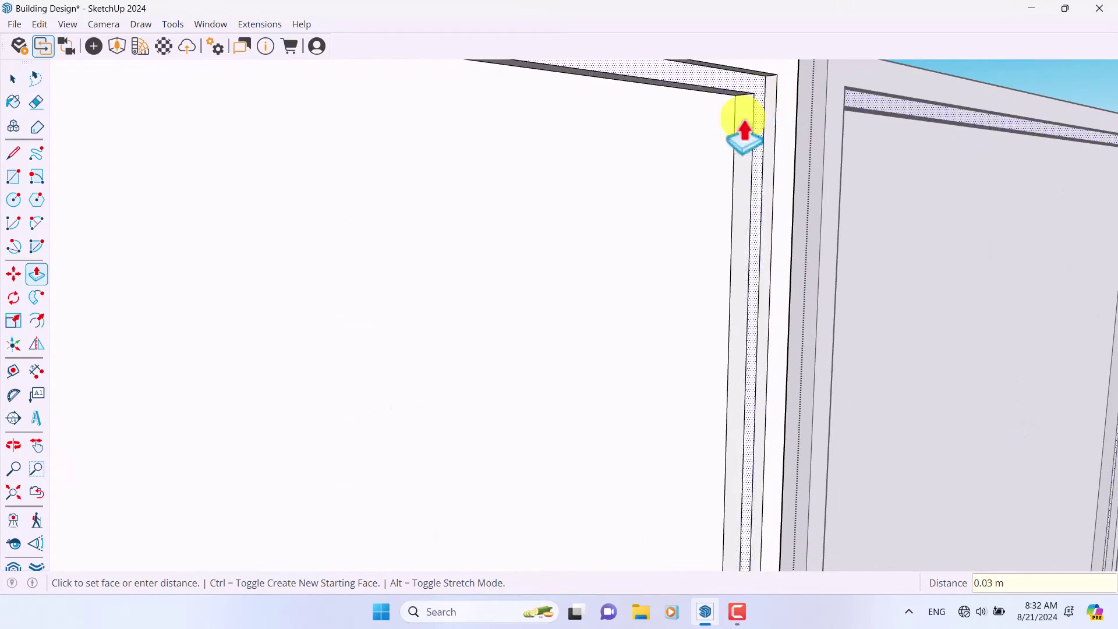
{"action": "left_click", "coordinate": [743, 113]}
{"action": "scroll", "coordinate": [636, 245], "scroll_direction": "down", "scroll_amount": 6}
{"action": "key", "text": "space"}
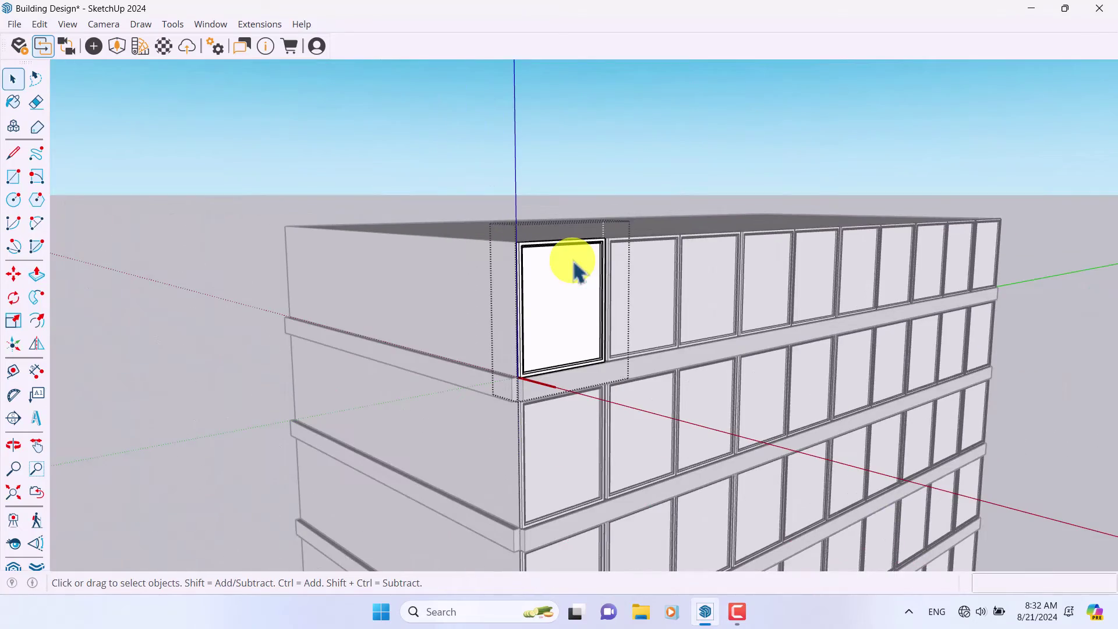
{"action": "left_click", "coordinate": [574, 267]}
- Rotate the selected window panels about the corner panel's top corner to angle them
{"action": "middle_click_drag", "start_coordinate": [571, 259], "coordinate": [287, 499]}
{"action": "scroll", "coordinate": [477, 404], "scroll_direction": "up", "scroll_amount": 5}
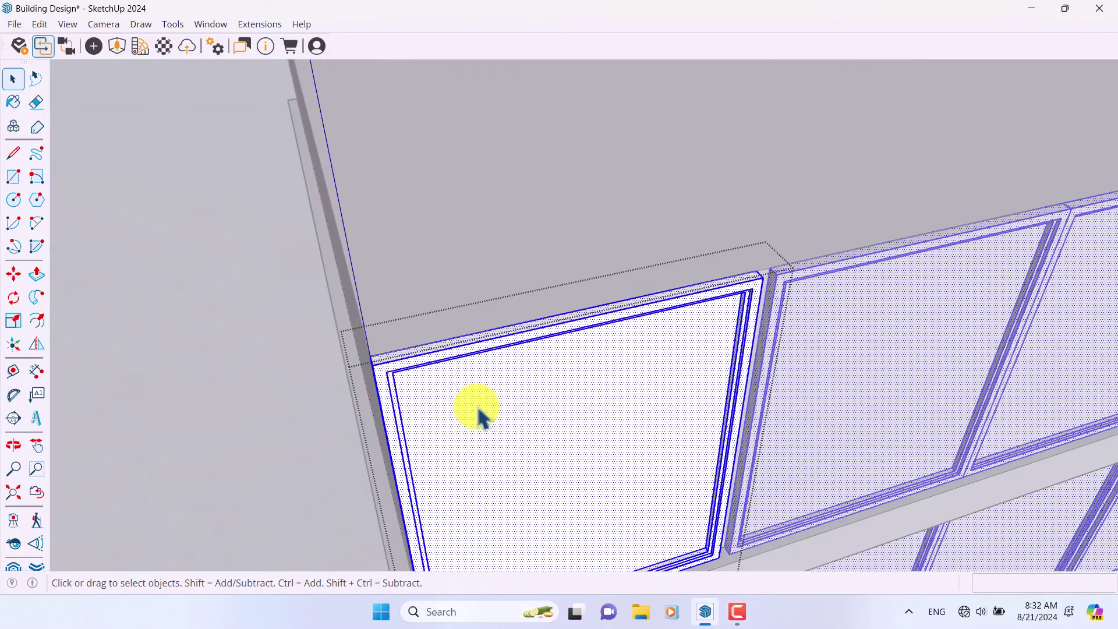
{"action": "left_click", "coordinate": [14, 298]}
{"action": "left_click", "coordinate": [371, 355]}
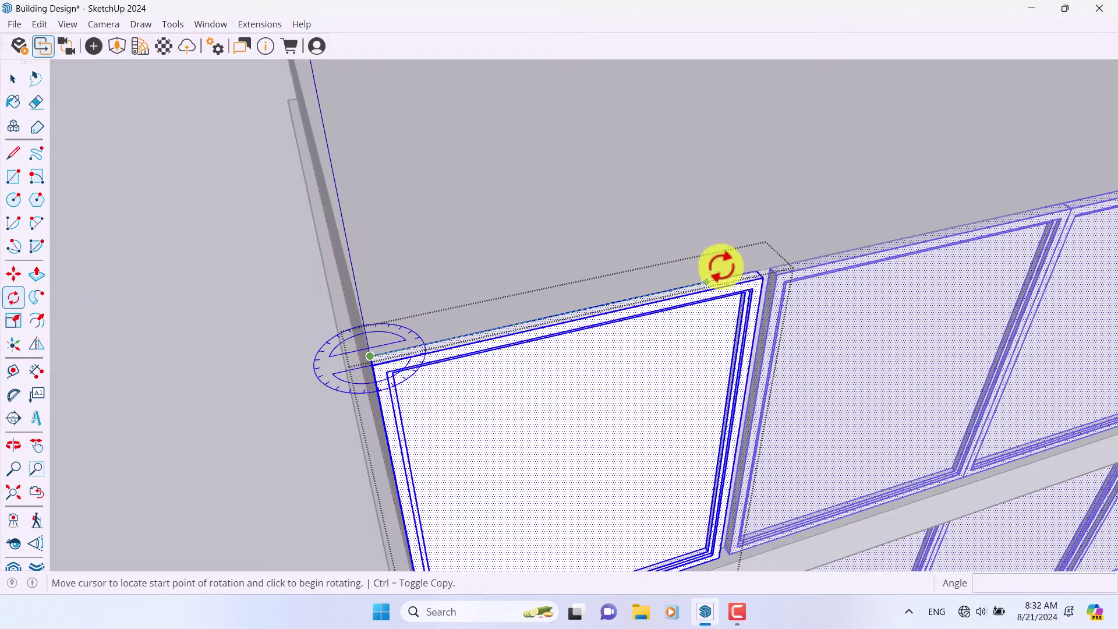
{"action": "left_click", "coordinate": [751, 271]}
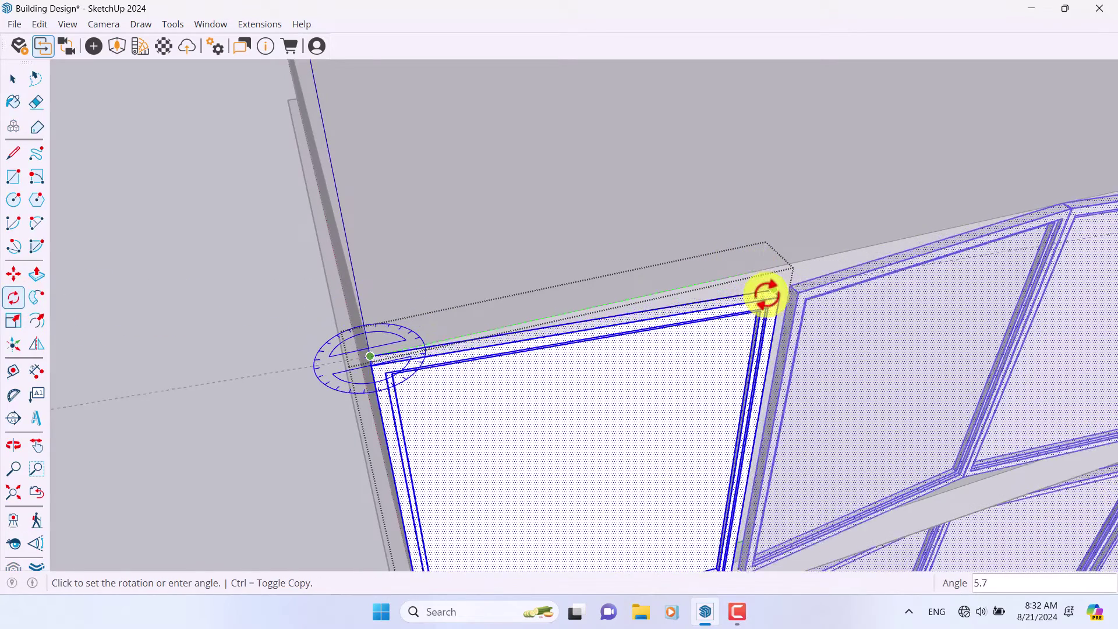
{"action": "scroll", "coordinate": [776, 317], "scroll_direction": "down", "scroll_amount": 4}
{"action": "scroll", "coordinate": [777, 319], "scroll_direction": "down", "scroll_amount": 3}
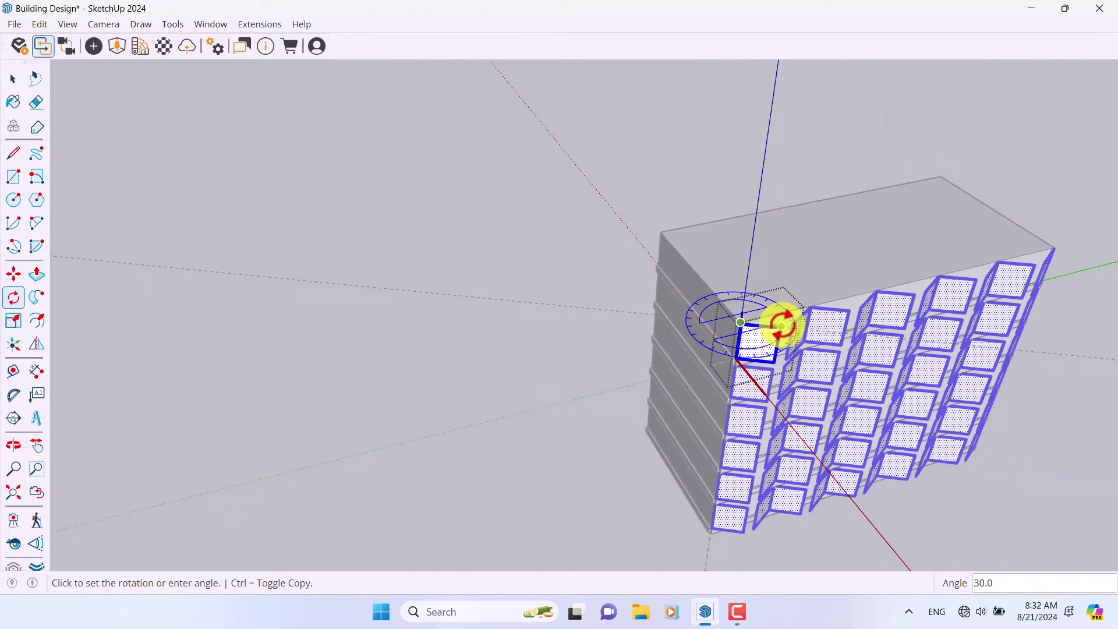
{"action": "left_click", "coordinate": [781, 324]}
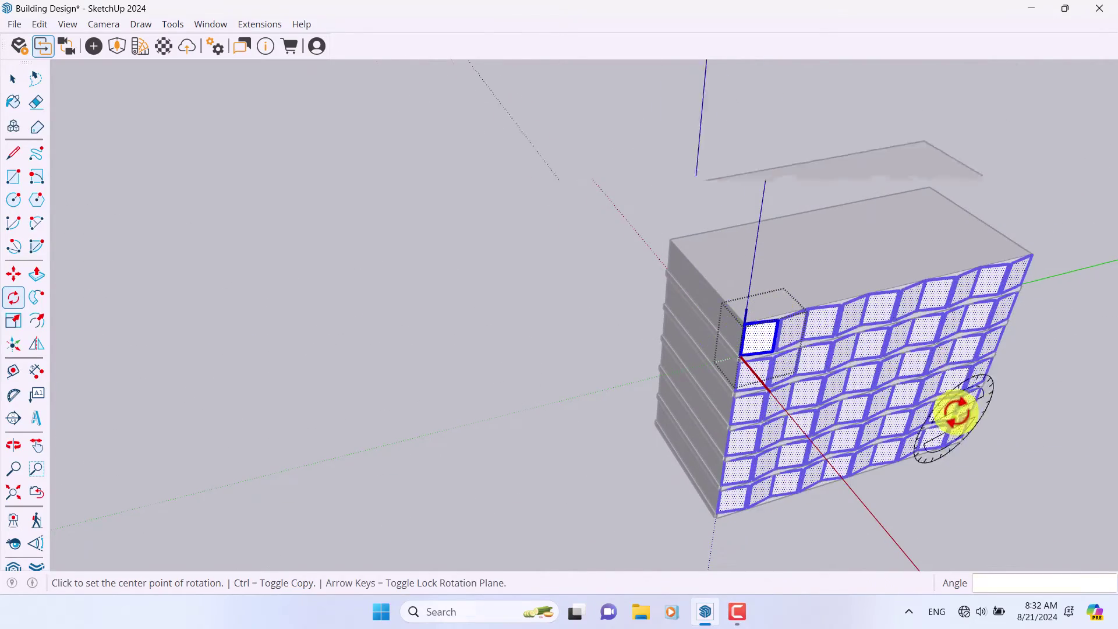
{"action": "scroll", "coordinate": [806, 506], "scroll_direction": "up", "scroll_amount": 3}
{"action": "middle_click_drag", "start_coordinate": [806, 506], "coordinate": [651, 267]}
{"action": "key", "text": "space"}
- Deselect the angled panels and orbit around the building to review the façade
{"action": "scroll", "coordinate": [833, 467], "scroll_direction": "down", "scroll_amount": 5}
{"action": "left_click", "coordinate": [833, 466]}
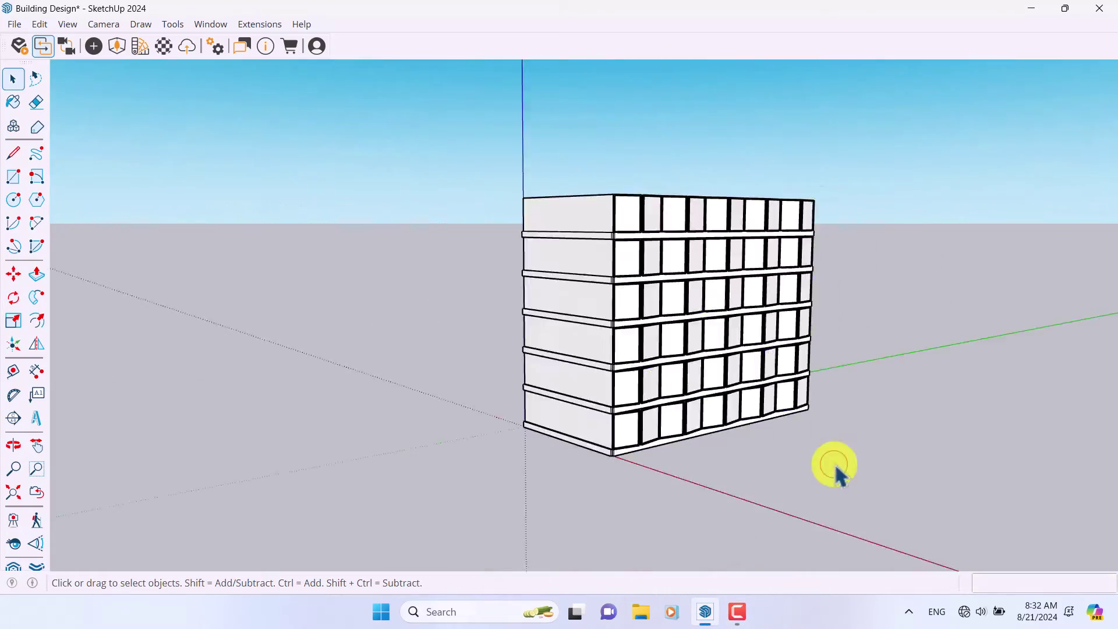
{"action": "key", "text": "o"}
{"action": "left_click_drag", "start_coordinate": [833, 467], "coordinate": [905, 346]}
{"action": "key", "text": "space"}
{"action": "scroll", "coordinate": [652, 314], "scroll_direction": "up", "scroll_amount": 5}
- Draw a 1.40 m by 3.40 m rectangle from the side wall's top corner
{"action": "scroll", "coordinate": [652, 315], "scroll_direction": "down", "scroll_amount": 5}
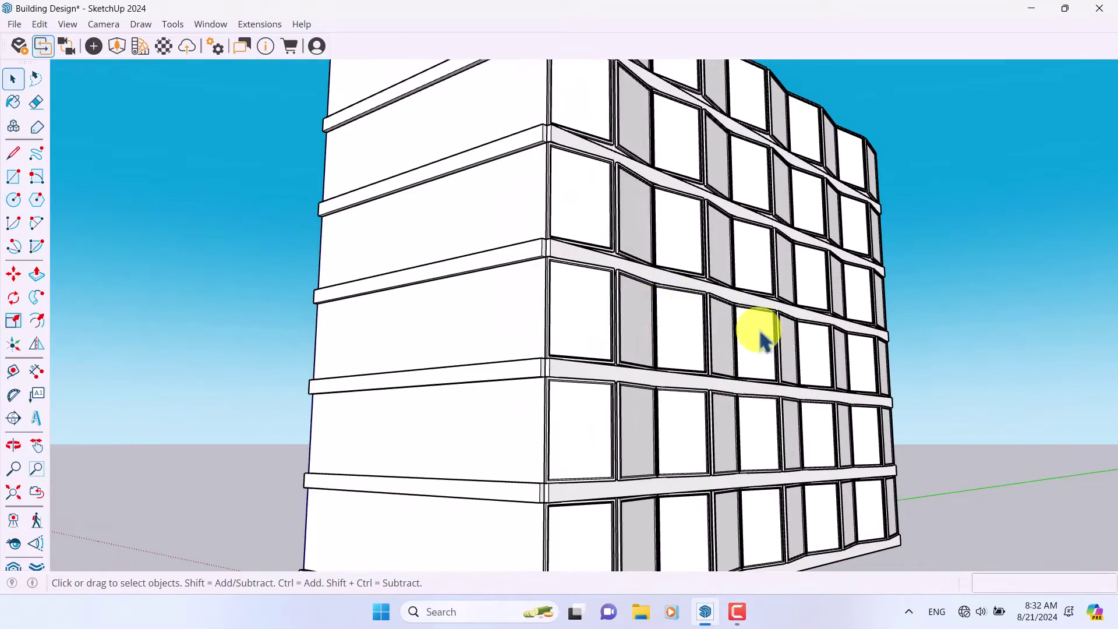
{"action": "key", "text": "o"}
{"action": "left_click_drag", "start_coordinate": [704, 317], "coordinate": [793, 474]}
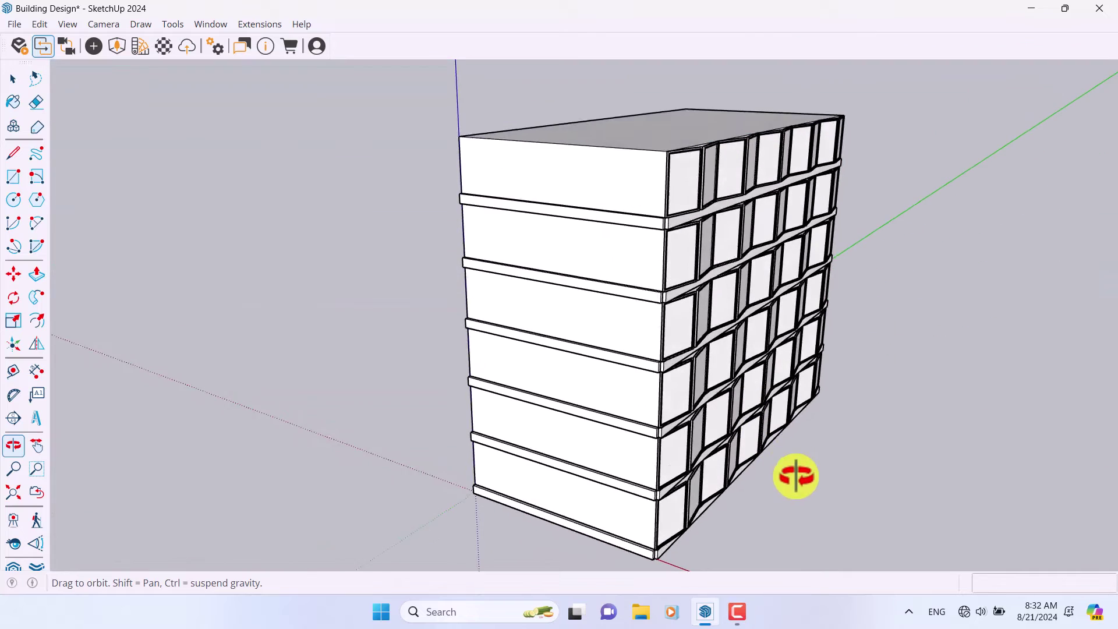
{"action": "key", "text": "space"}
{"action": "scroll", "coordinate": [521, 212], "scroll_direction": "up", "scroll_amount": 3}
{"action": "scroll", "coordinate": [500, 175], "scroll_direction": "up", "scroll_amount": 2}
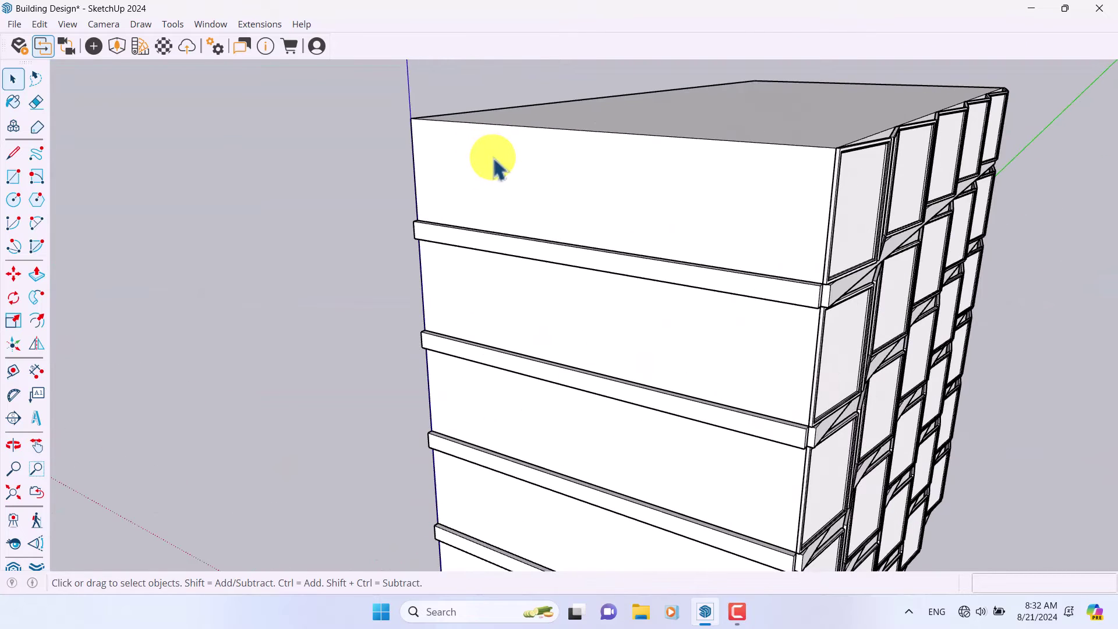
{"action": "left_click", "coordinate": [13, 176]}
{"action": "scroll", "coordinate": [479, 110], "scroll_direction": "up", "scroll_amount": 2}
{"action": "scroll", "coordinate": [480, 111], "scroll_direction": "up", "scroll_amount": 1}
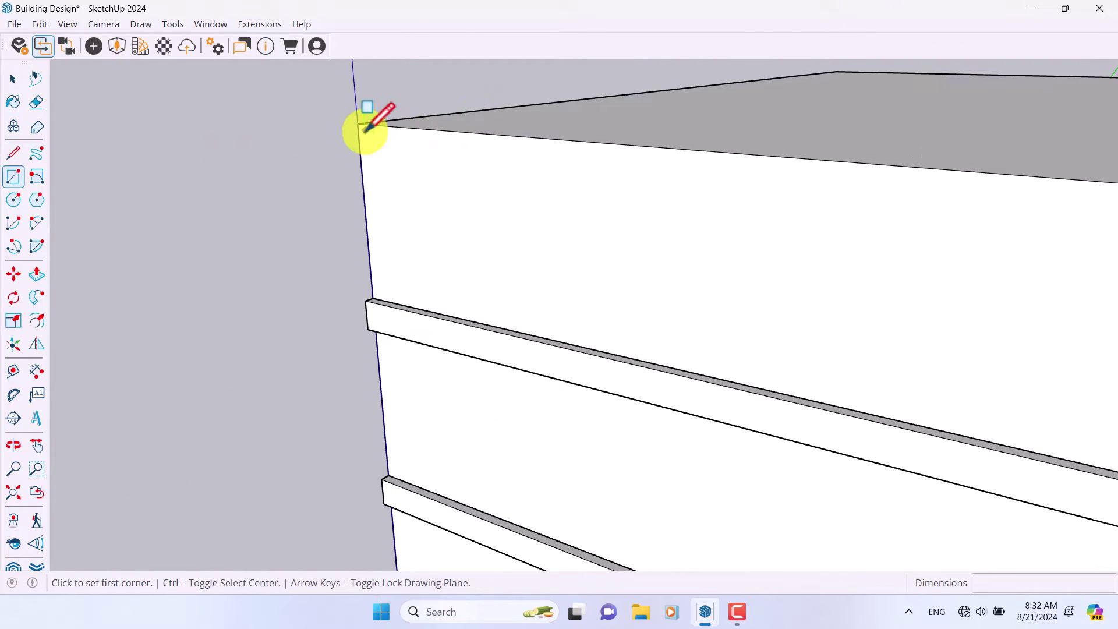
{"action": "left_click", "coordinate": [368, 123]}
{"action": "middle_click_drag", "start_coordinate": [368, 143], "coordinate": [506, 332]}
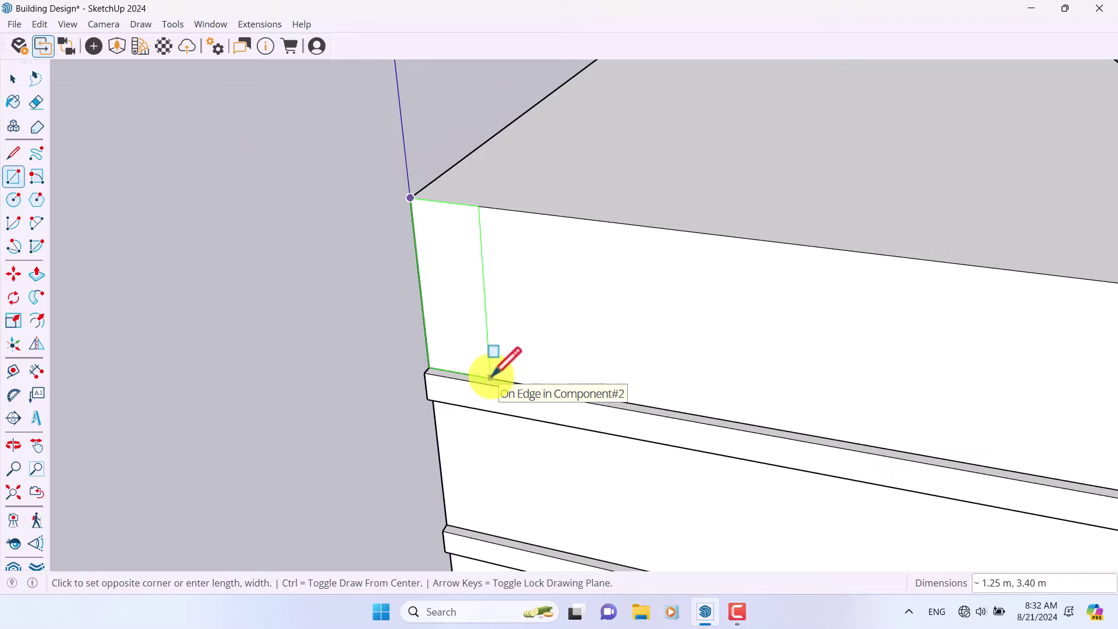
{"action": "scroll", "coordinate": [491, 375], "scroll_direction": "down", "scroll_amount": 5}
{"action": "scroll", "coordinate": [739, 407], "scroll_direction": "up", "scroll_amount": 6}
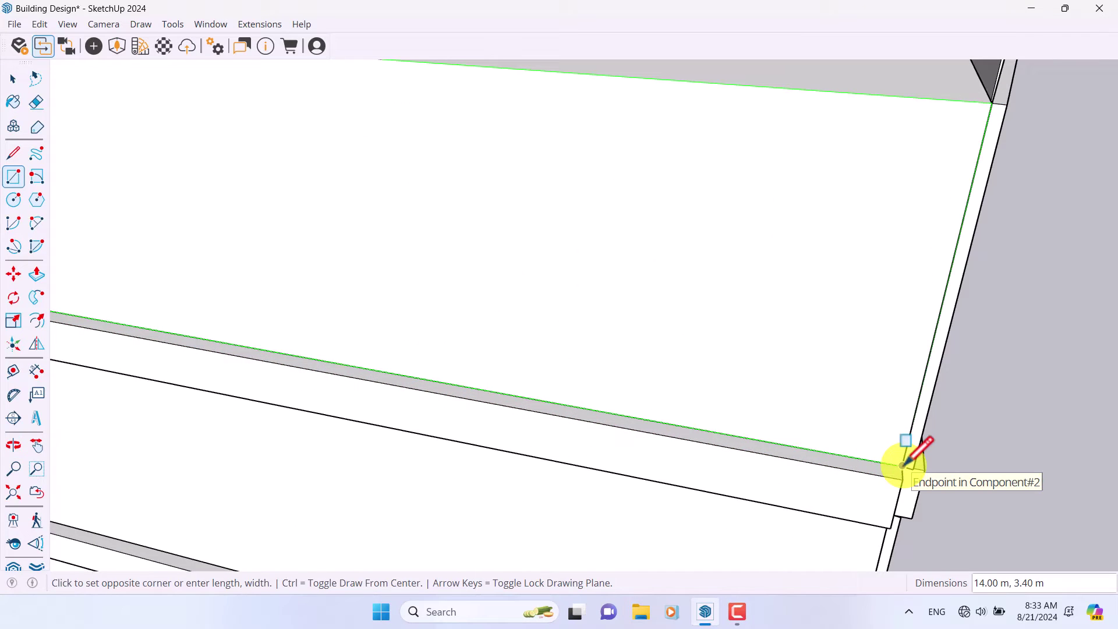
{"action": "scroll", "coordinate": [902, 464], "scroll_direction": "down", "scroll_amount": 4}
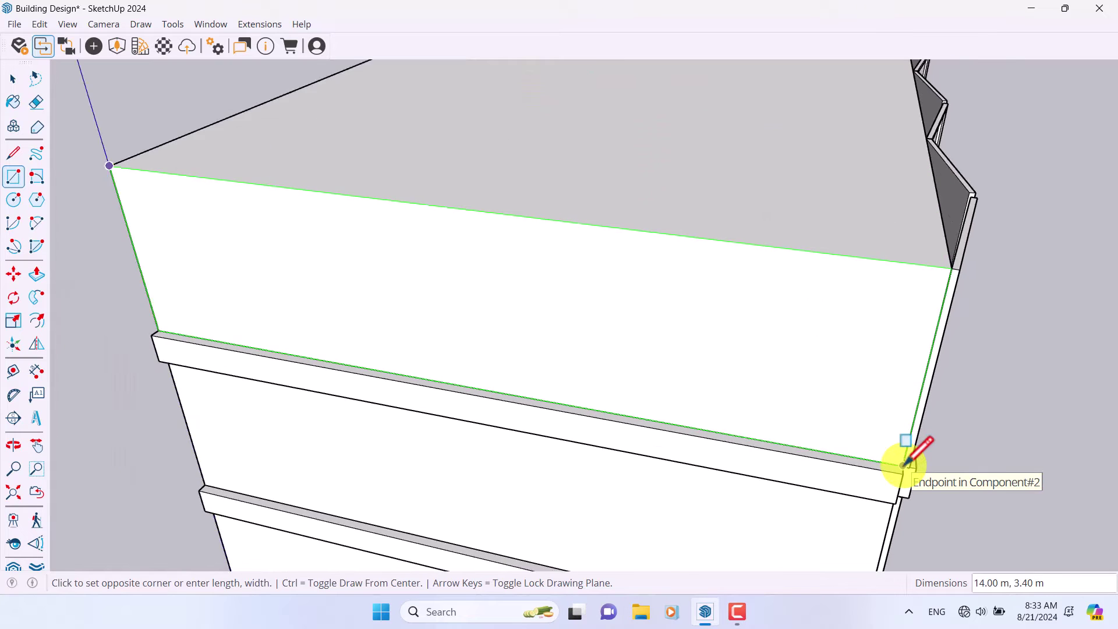
{"action": "scroll", "coordinate": [387, 361], "scroll_direction": "up", "scroll_amount": 4}
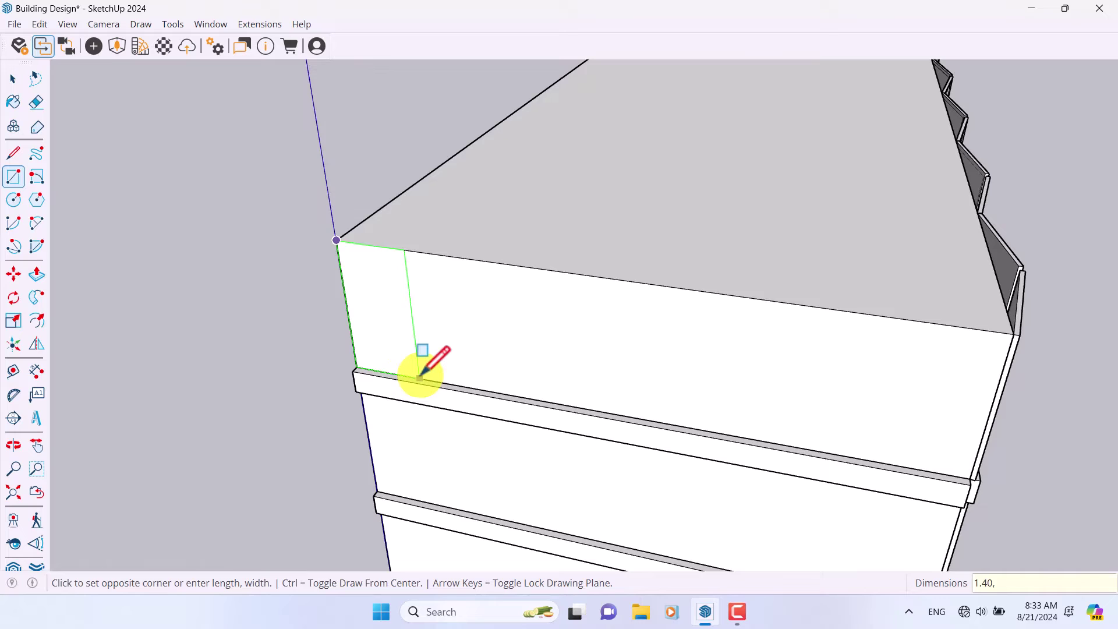
{"action": "type", "text": ", 3.40"}
{"action": "key", "text": "Return"}
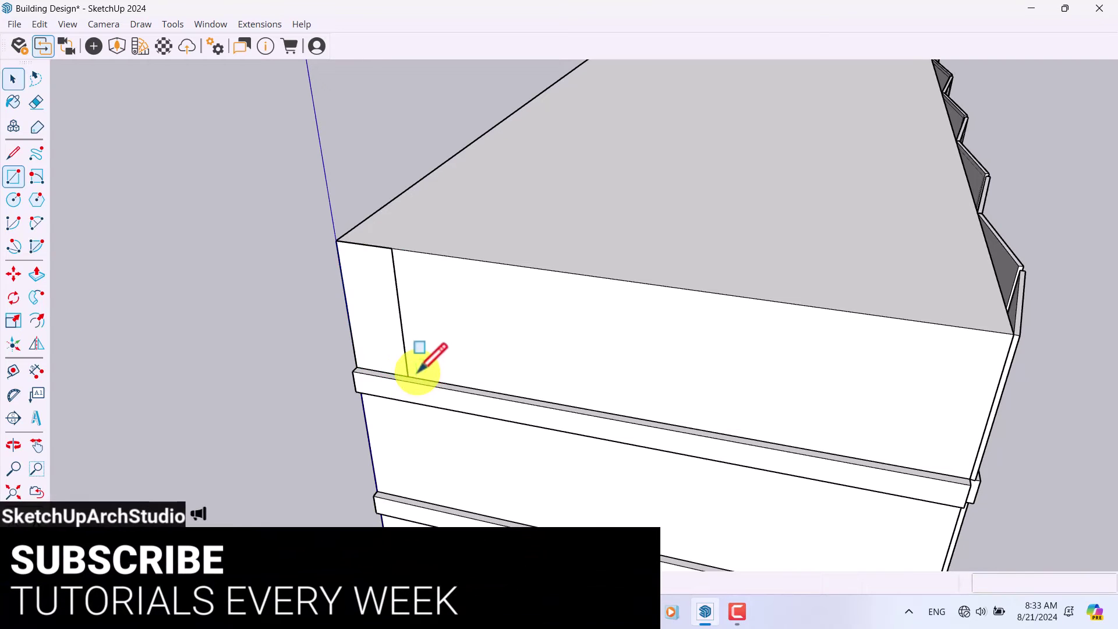
- Select the new strip face and make it a group
{"action": "key", "text": "space"}
{"action": "left_click", "coordinate": [379, 327]}
{"action": "right_click", "coordinate": [382, 330]}
{"action": "left_click", "coordinate": [462, 154]}
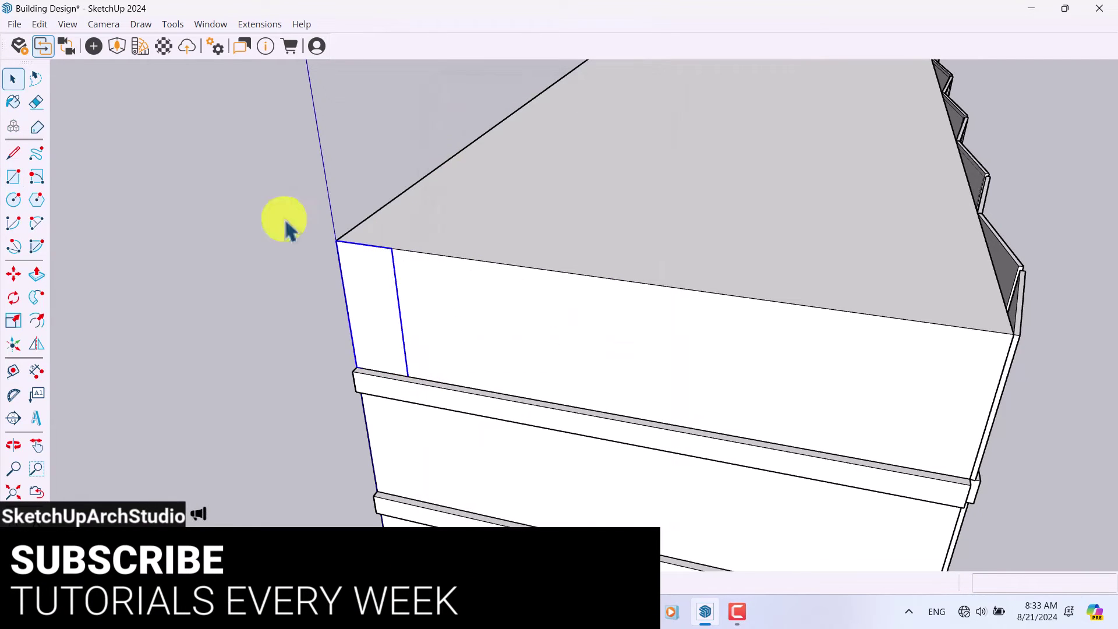
- Copy the corner strip beside itself along the side wall's top storey
{"action": "left_click", "coordinate": [337, 240]}
{"action": "key", "text": "ctrl"}
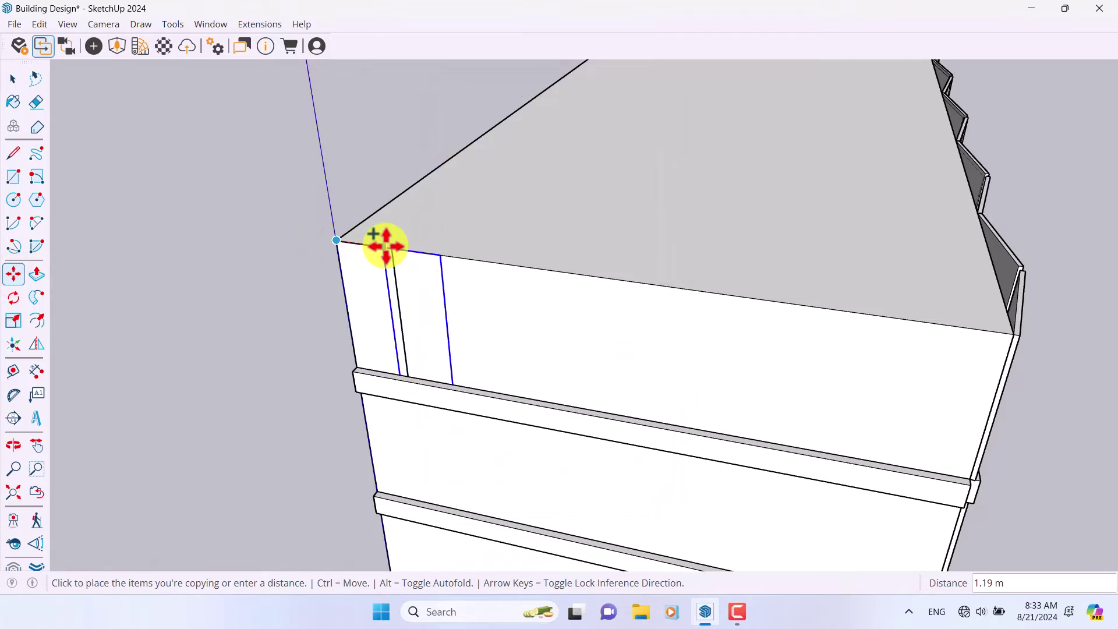
{"action": "left_click", "coordinate": [386, 245]}
{"action": "scroll", "coordinate": [279, 252], "scroll_direction": "down", "scroll_amount": 5}
{"action": "middle_click_drag", "start_coordinate": [280, 253], "coordinate": [209, 118]}
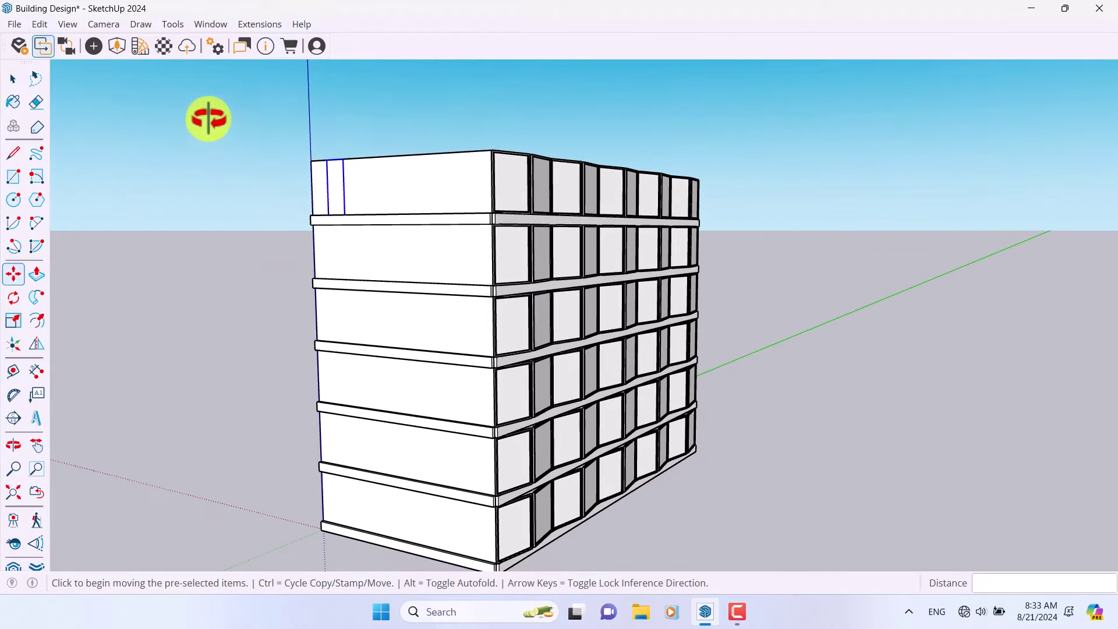
{"action": "key", "text": "space"}
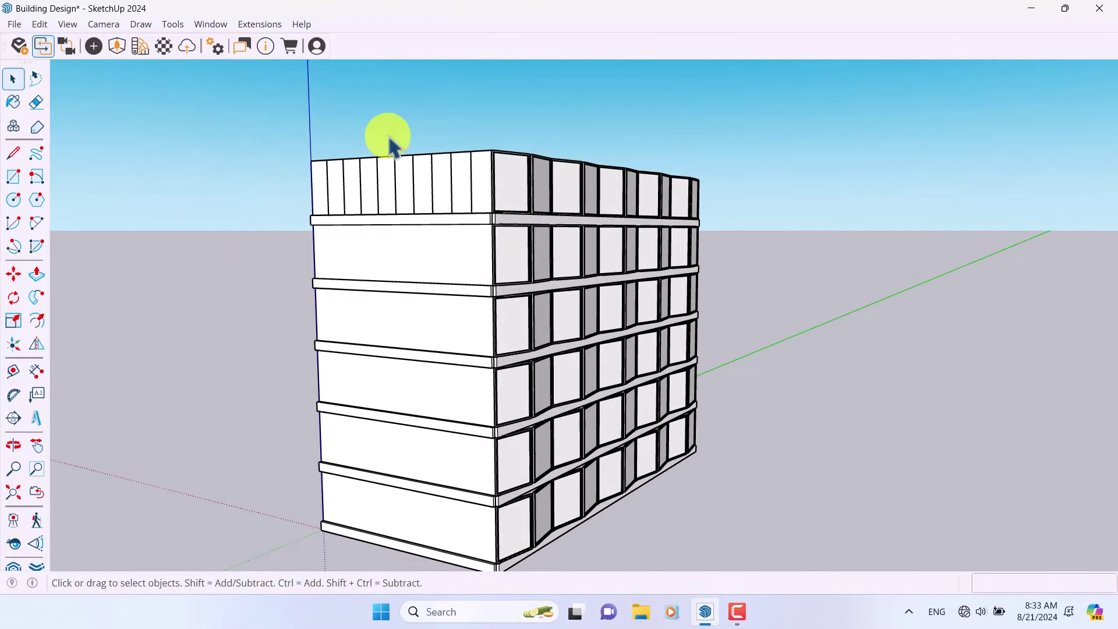
- Copy the top-storey strip row one floor down, repeated 9x down the building
{"action": "left_click_drag", "start_coordinate": [482, 140], "coordinate": [368, 233]}
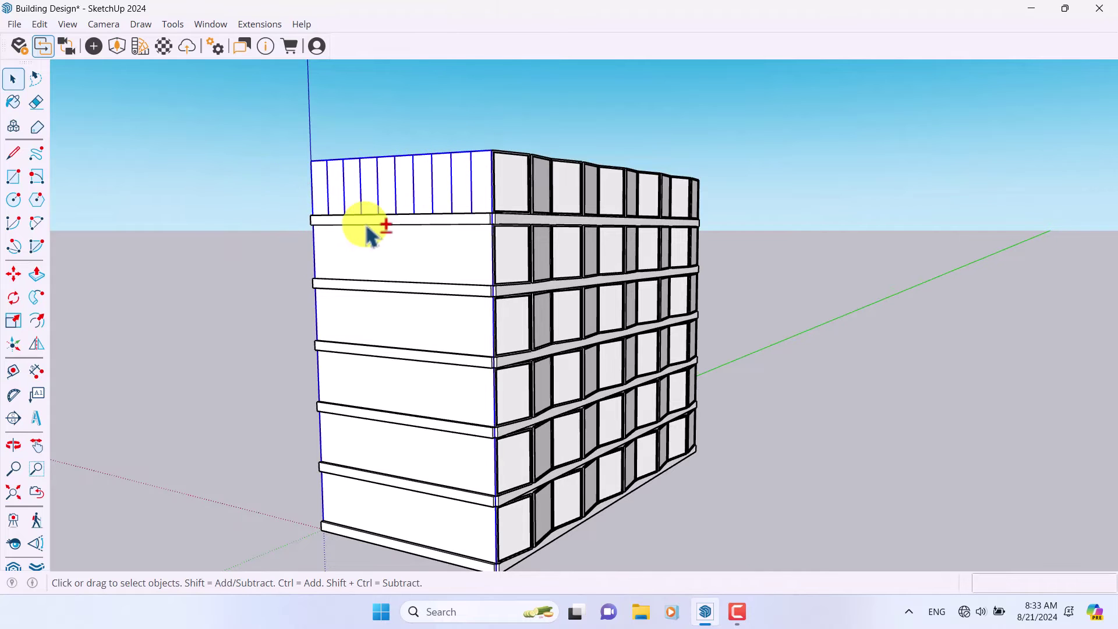
{"action": "left_click", "coordinate": [13, 274]}
{"action": "scroll", "coordinate": [320, 175], "scroll_direction": "up", "scroll_amount": 3}
{"action": "key", "text": "ctrl"}
{"action": "left_click", "coordinate": [301, 149]}
{"action": "scroll", "coordinate": [354, 291], "scroll_direction": "up", "scroll_amount": 5}
{"action": "mouse_move", "coordinate": [354, 291]}
{"action": "middle_mouse_down"}
{"action": "mouse_move", "coordinate": [315, 157]}
{"action": "mouse_move", "coordinate": [374, 283]}
{"action": "middle_mouse_up"}
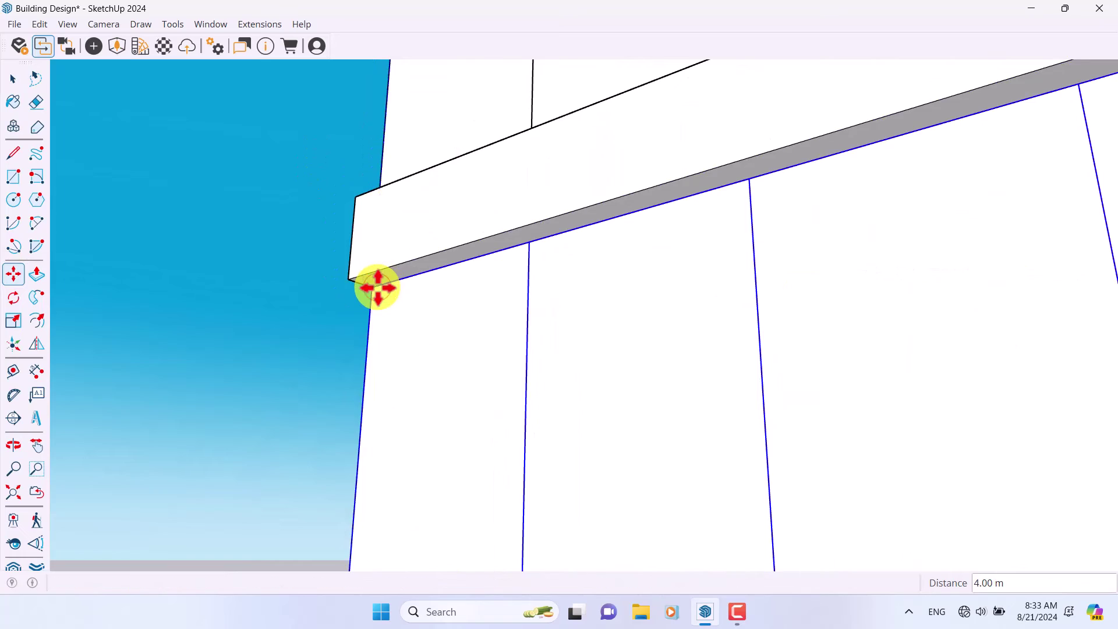
{"action": "left_click", "coordinate": [374, 285]}
{"action": "scroll", "coordinate": [358, 330], "scroll_direction": "down", "scroll_amount": 3}
{"action": "scroll", "coordinate": [357, 330], "scroll_direction": "down", "scroll_amount": 5}
{"action": "type", "text": "9x"}
{"action": "key", "text": "Return"}
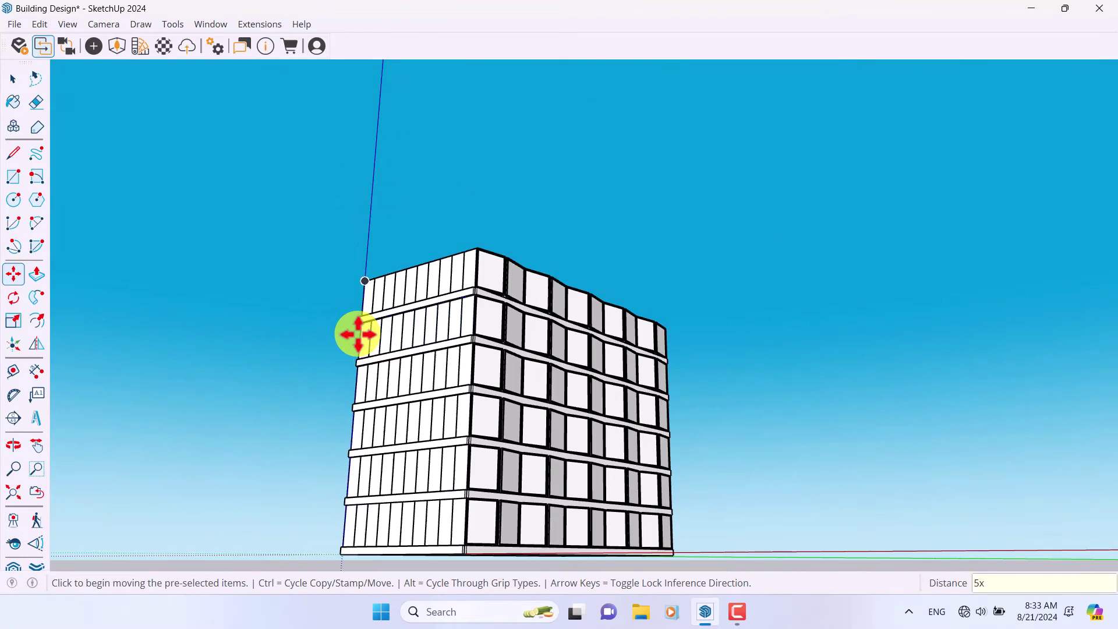
{"action": "key", "text": "space"}
{"action": "scroll", "coordinate": [358, 343], "scroll_direction": "up", "scroll_amount": 10}
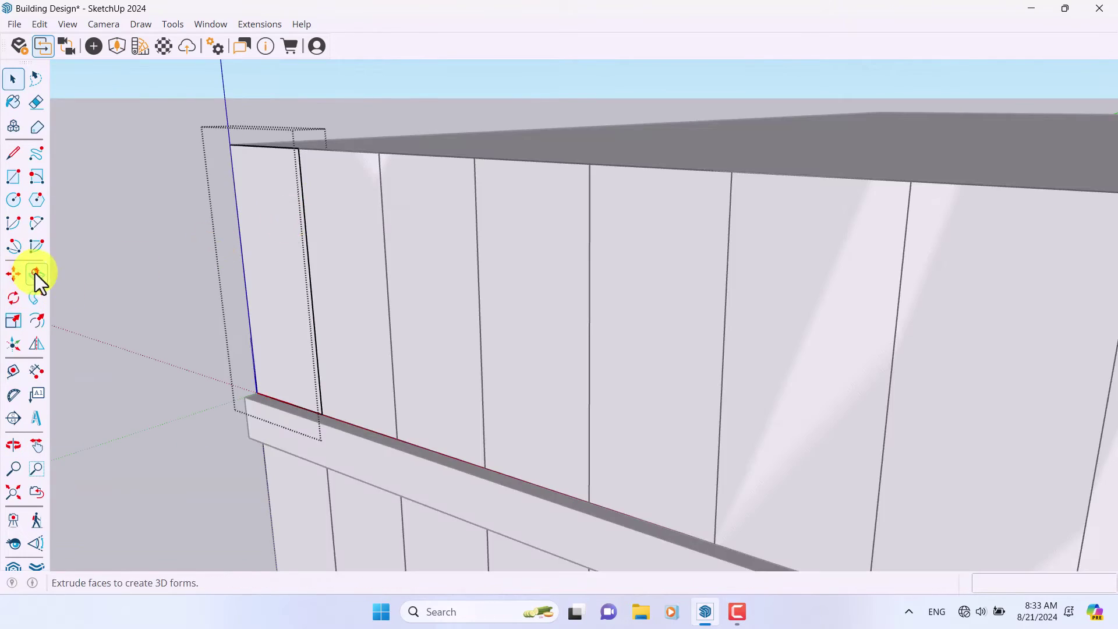
- Extrude the strip faces outward by 0.1 m
{"action": "left_click", "coordinate": [35, 274]}
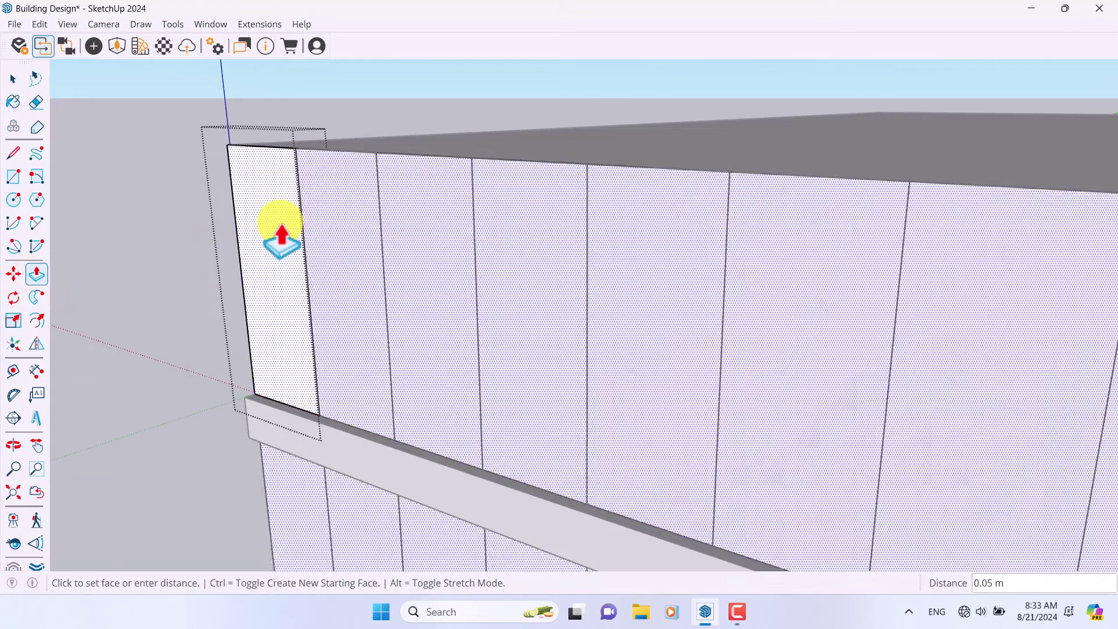
{"action": "type", "text": "0.1"}
{"action": "key", "text": "Return"}
{"action": "scroll", "coordinate": [407, 233], "scroll_direction": "down", "scroll_amount": 5}
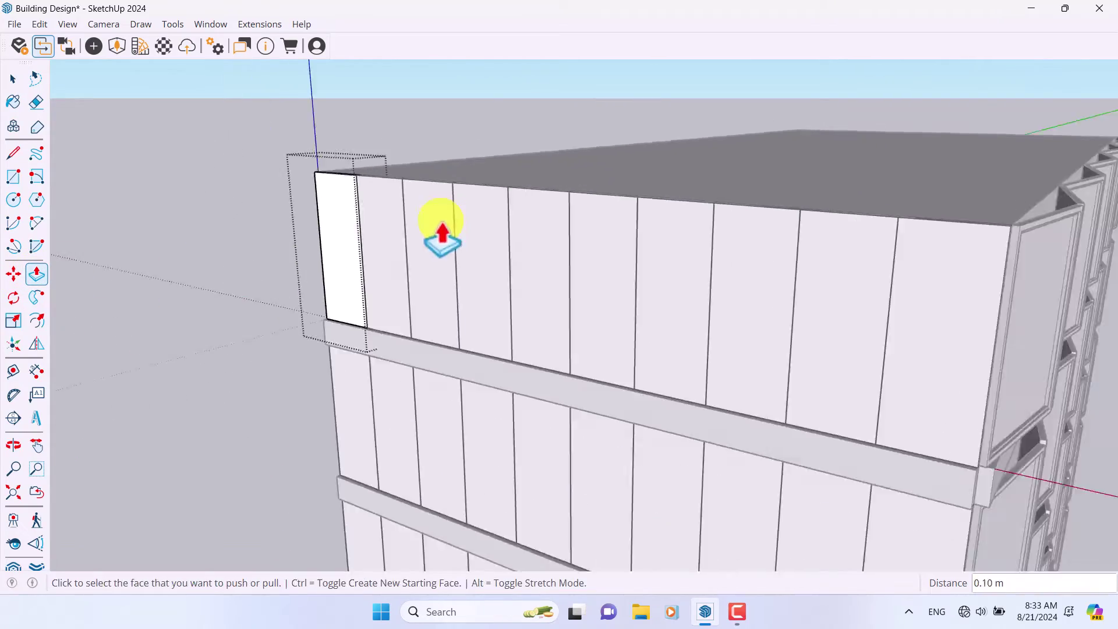
{"action": "scroll", "coordinate": [361, 242], "scroll_direction": "up", "scroll_amount": 5}
{"action": "scroll", "coordinate": [418, 245], "scroll_direction": "up", "scroll_amount": 3}
{"action": "left_click", "coordinate": [425, 248]}
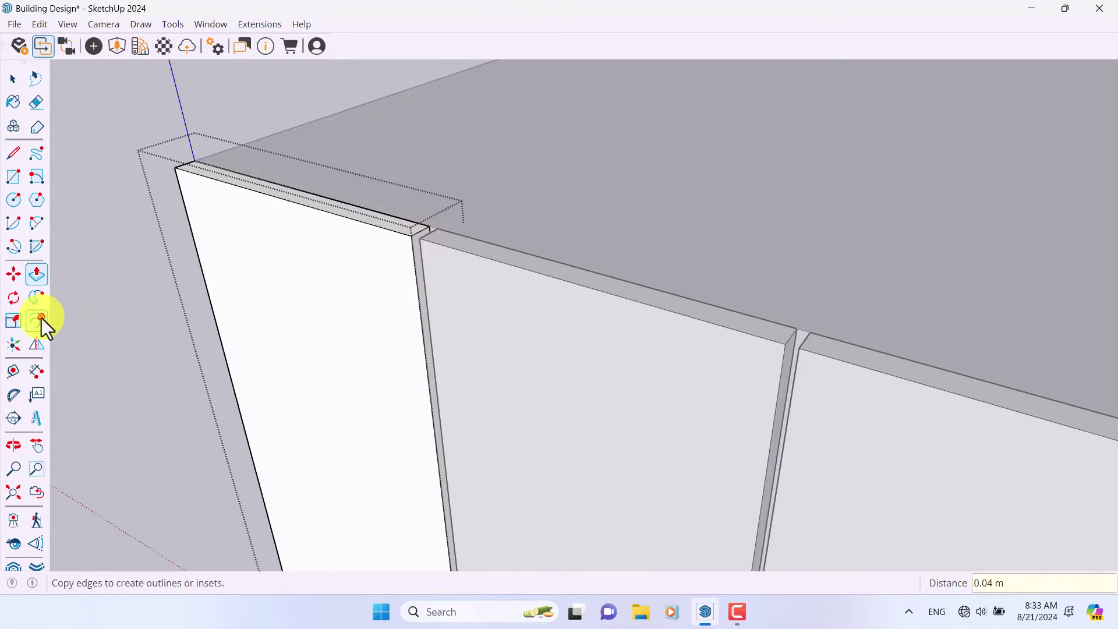
- Offset an inset frame outline 0.05 m inside the panel faces
{"action": "left_click", "coordinate": [37, 320]}
{"action": "middle_click_drag", "start_coordinate": [445, 242], "coordinate": [425, 300]}
{"action": "left_click", "coordinate": [425, 299]}
{"action": "left_click", "coordinate": [424, 293]}
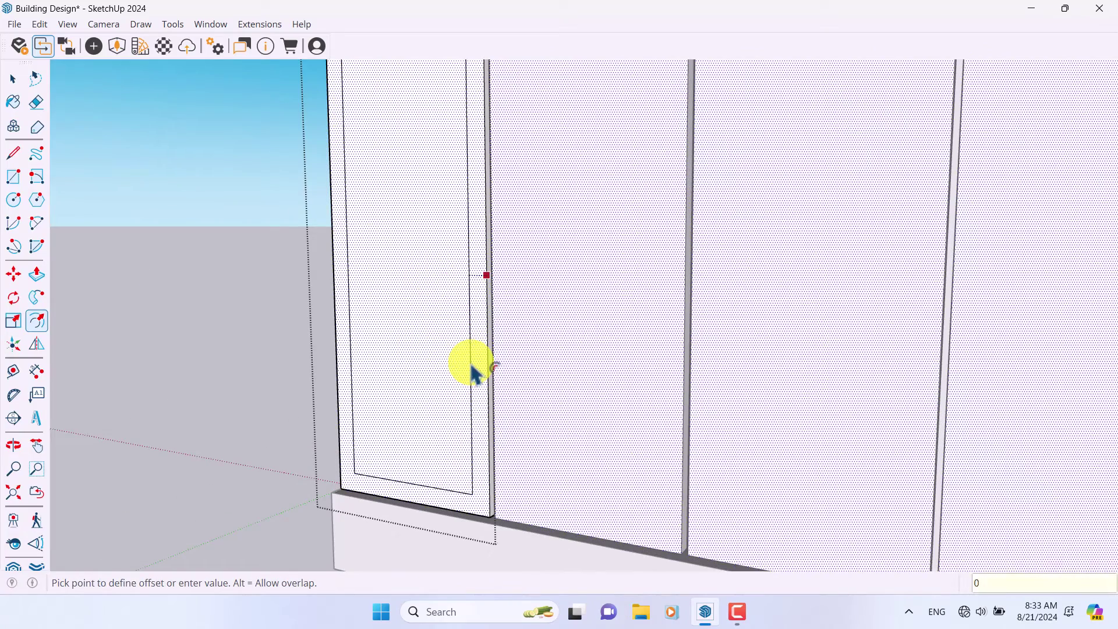
{"action": "left_click", "coordinate": [473, 372]}
{"action": "left_click", "coordinate": [440, 375]}
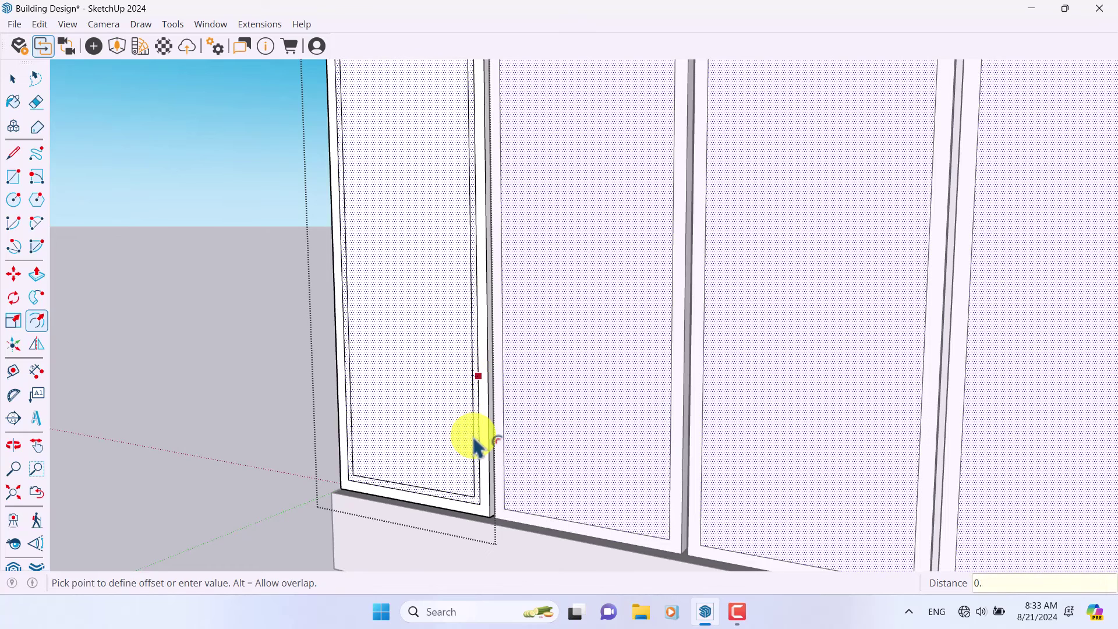
{"action": "type", "text": ".05"}
{"action": "key", "text": "Return"}
{"action": "key", "text": "space"}
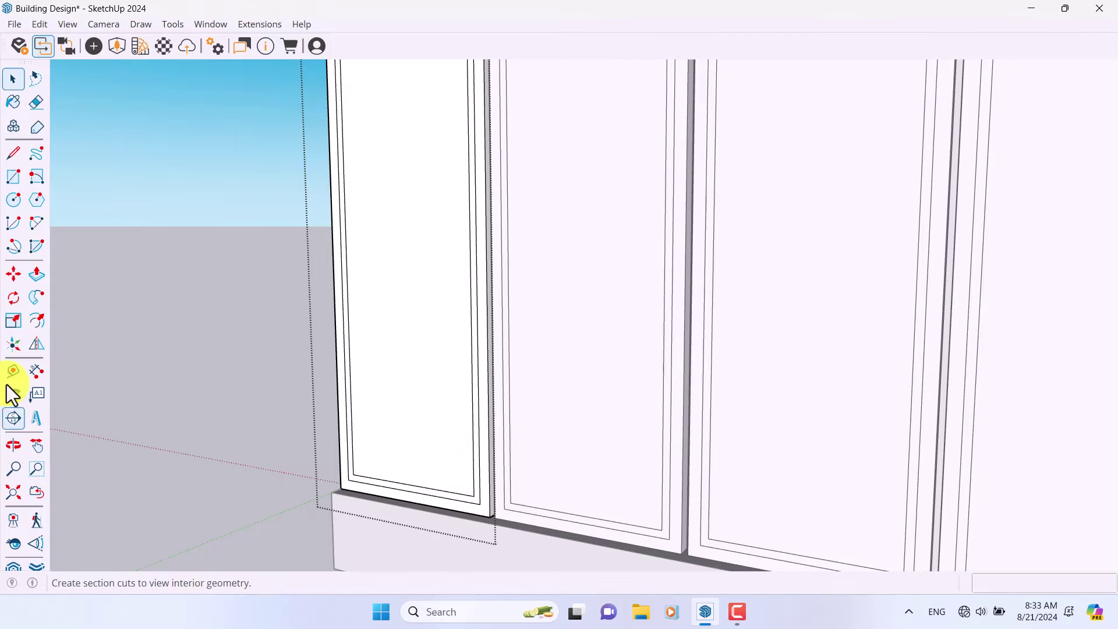
- Push the window's inner panes back to give the frames depth
{"action": "left_click", "coordinate": [37, 280]}
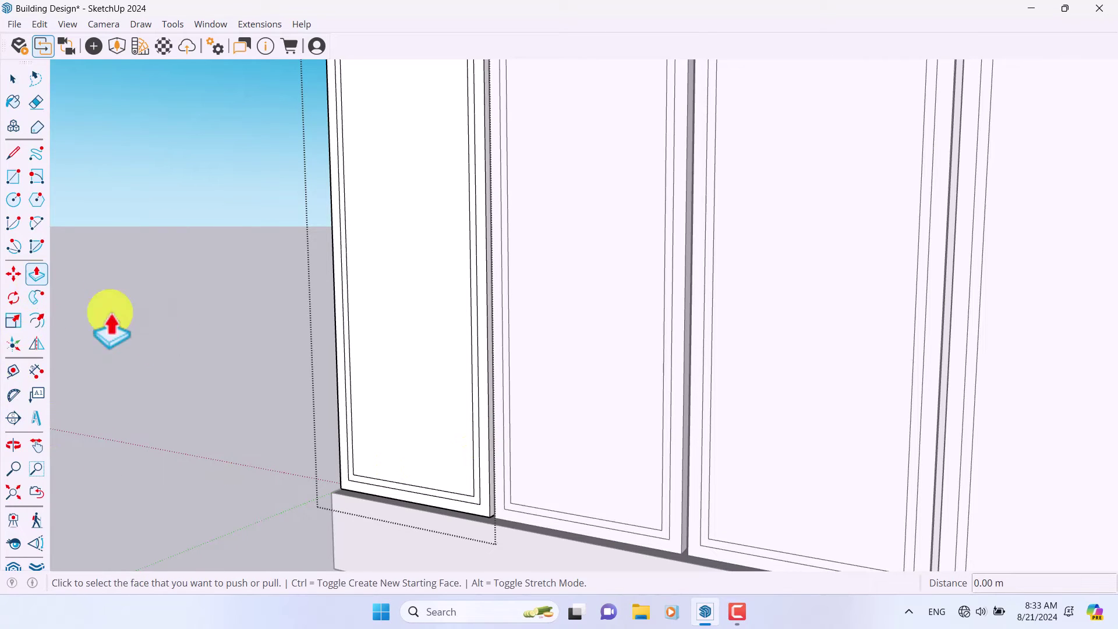
{"action": "left_click", "coordinate": [363, 325]}
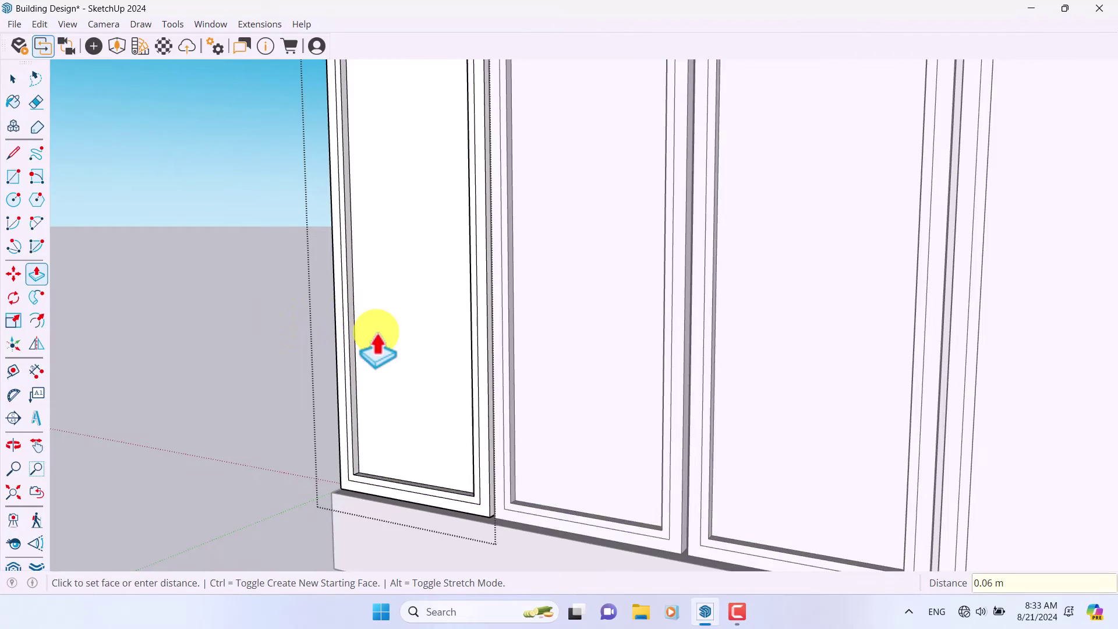
{"action": "left_click", "coordinate": [374, 337]}
{"action": "scroll", "coordinate": [332, 357], "scroll_direction": "up", "scroll_amount": 3}
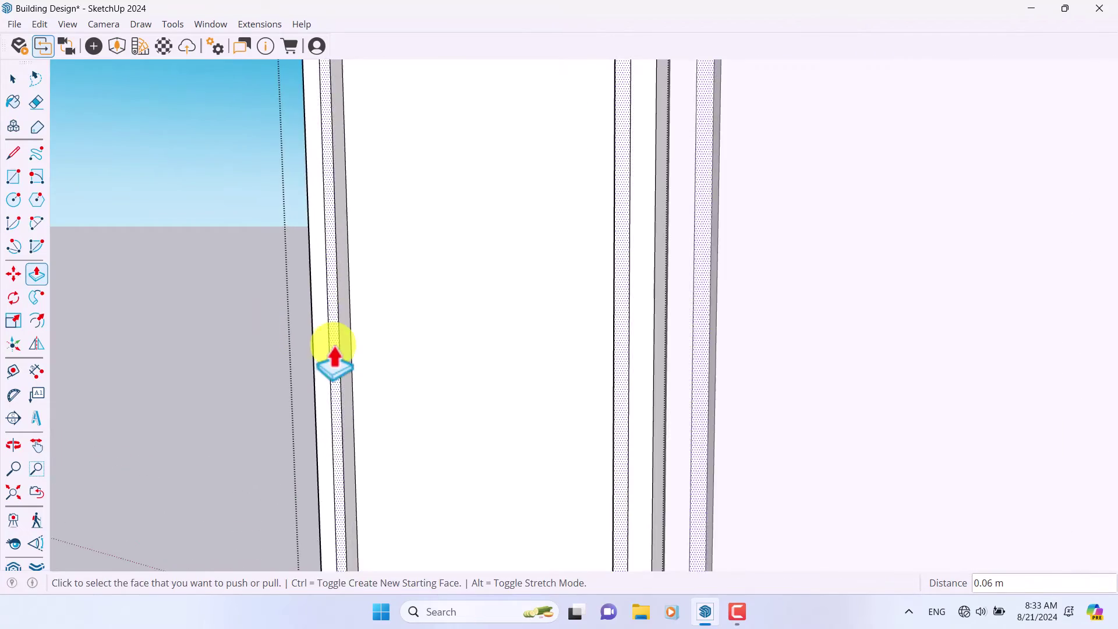
{"action": "left_click", "coordinate": [340, 361]}
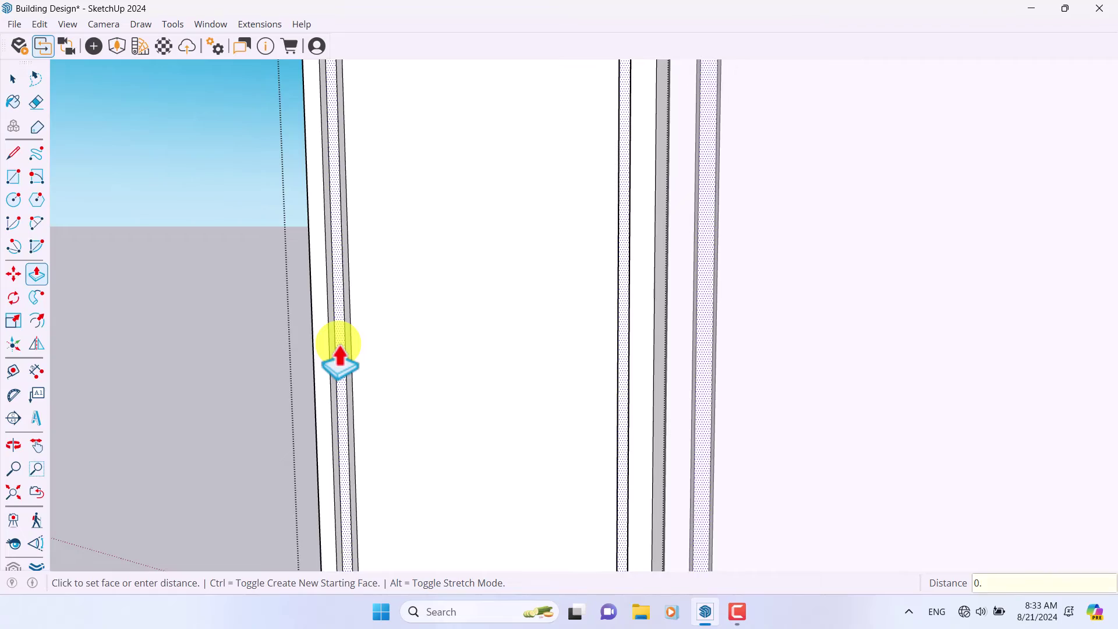
{"action": "left_click", "coordinate": [339, 360]}
{"action": "scroll", "coordinate": [356, 370], "scroll_direction": "down", "scroll_amount": 8}
{"action": "key", "text": "space"}
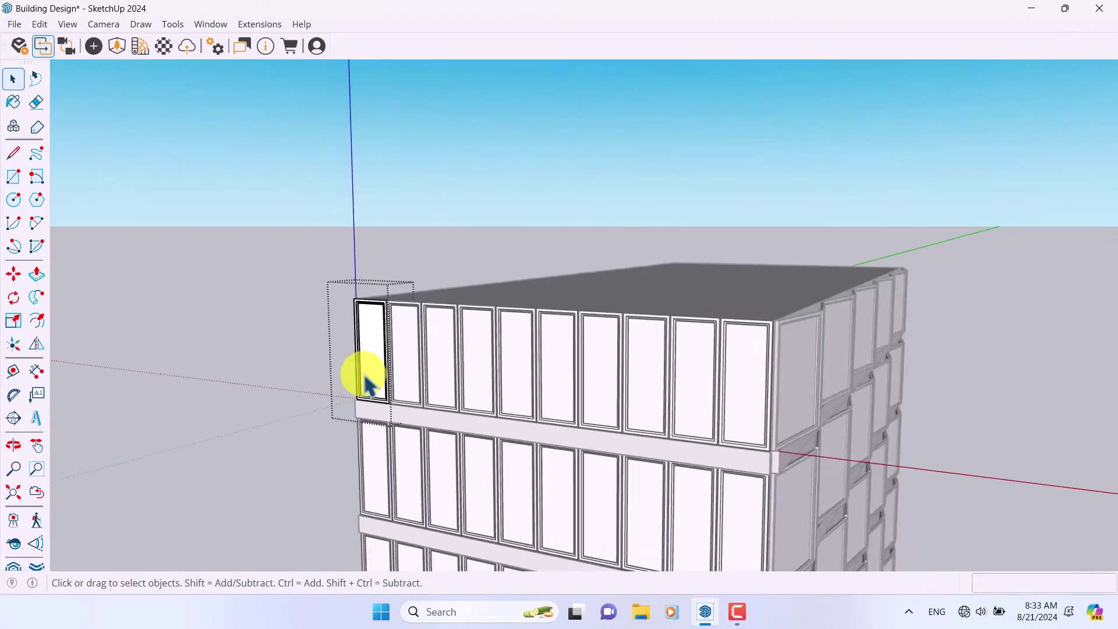
{"action": "middle_click_drag", "start_coordinate": [366, 384], "coordinate": [718, 541]}
- Select the whole corner window panel and rotate it about its corner
{"action": "scroll", "coordinate": [641, 466], "scroll_direction": "up", "scroll_amount": 6}
{"action": "triple_click", "coordinate": [621, 454]}
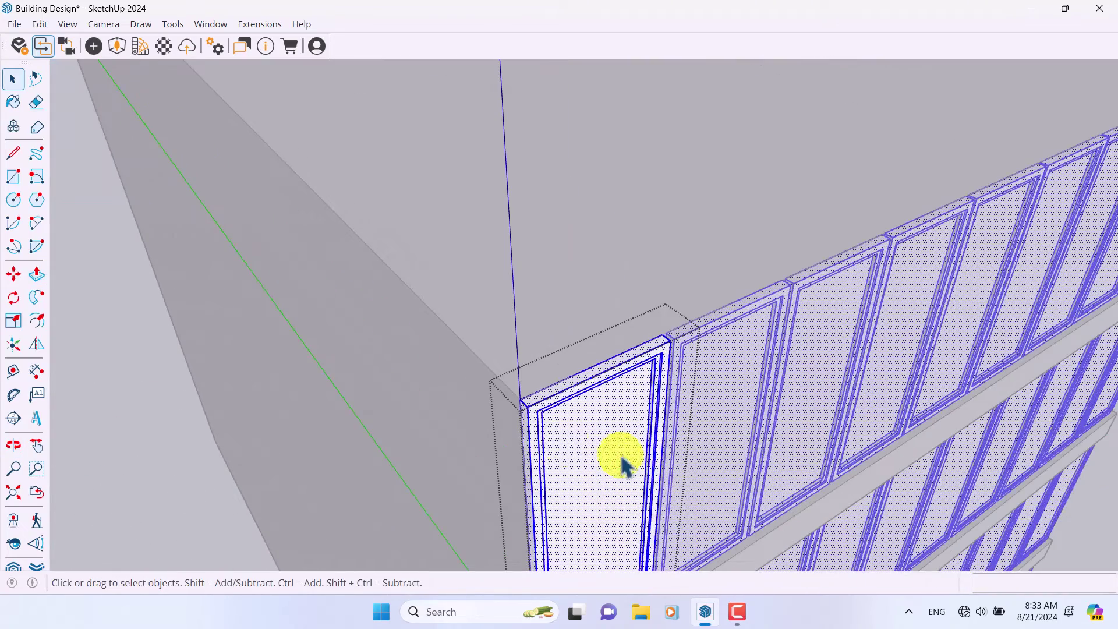
{"action": "left_click", "coordinate": [13, 297]}
{"action": "scroll", "coordinate": [586, 335], "scroll_direction": "up", "scroll_amount": 3}
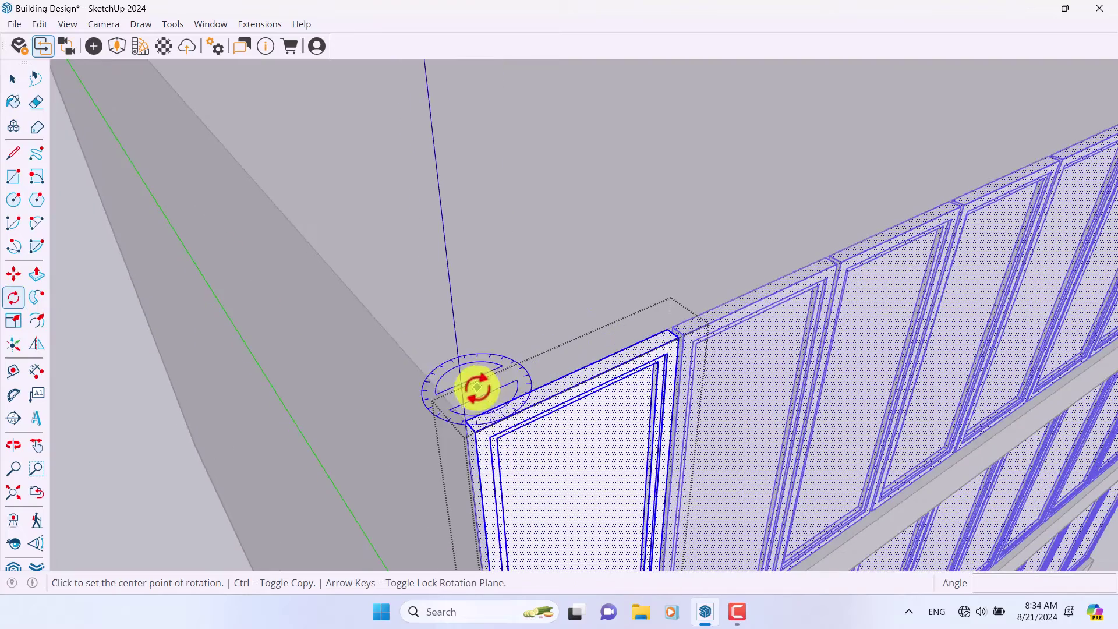
{"action": "left_click", "coordinate": [466, 421]}
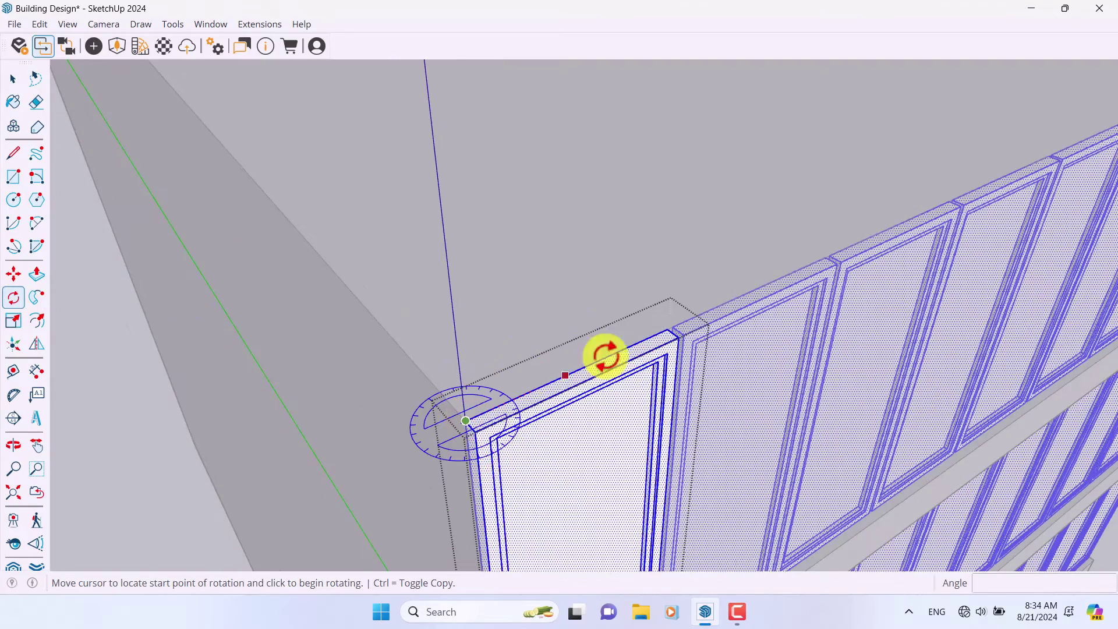
{"action": "left_click", "coordinate": [666, 329]}
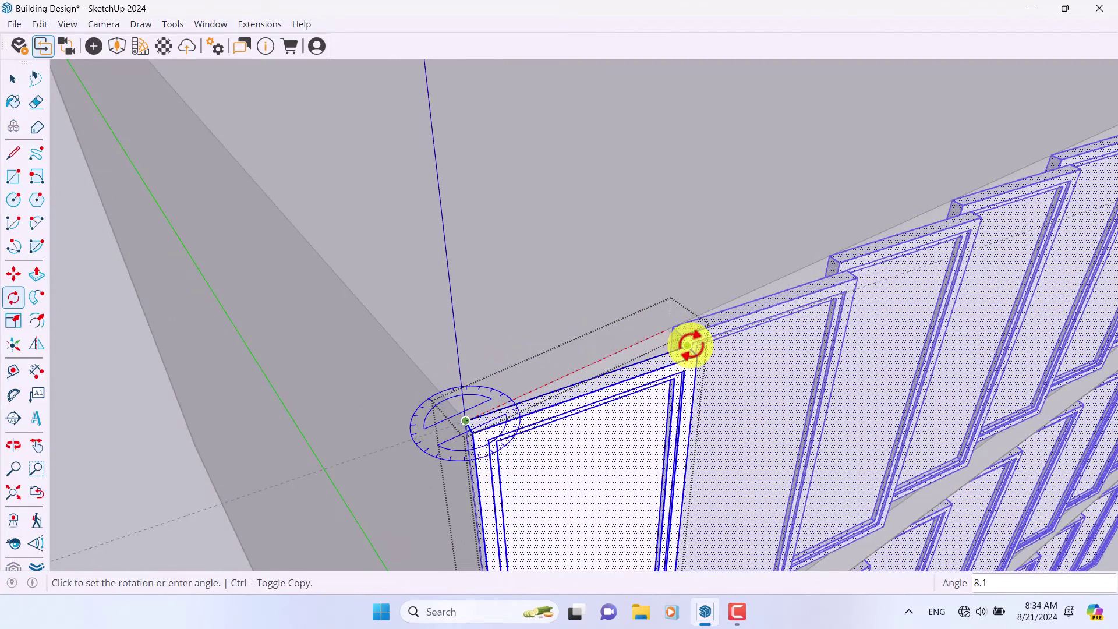
{"action": "scroll", "coordinate": [689, 345], "scroll_direction": "down", "scroll_amount": 5}
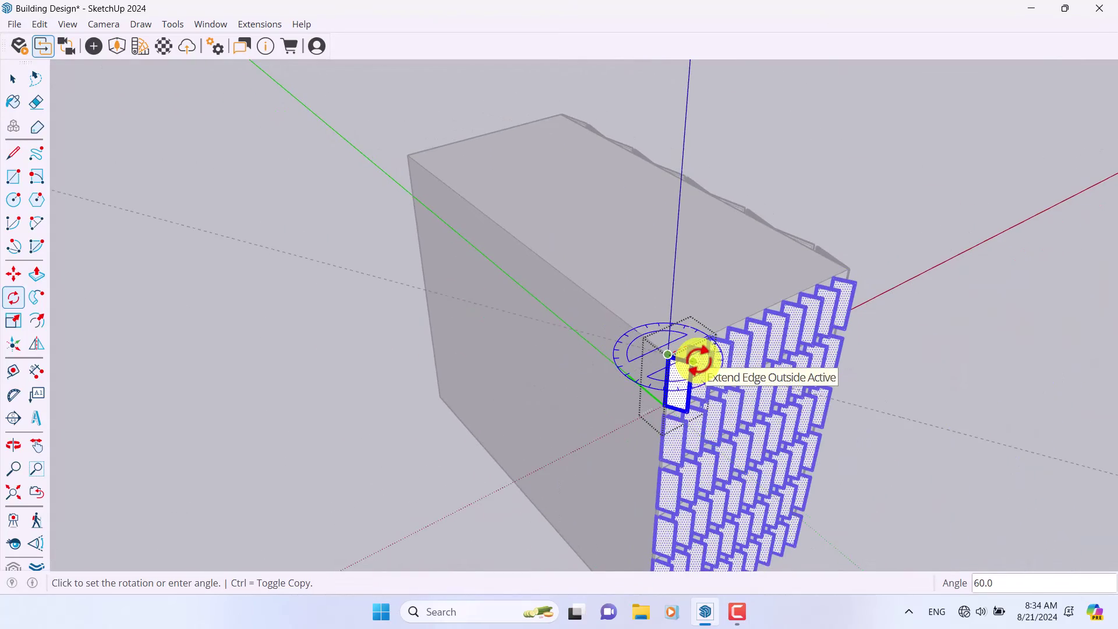
{"action": "left_click", "coordinate": [696, 360]}
{"action": "key", "text": "space"}
{"action": "scroll", "coordinate": [700, 342], "scroll_direction": "up", "scroll_amount": 6}
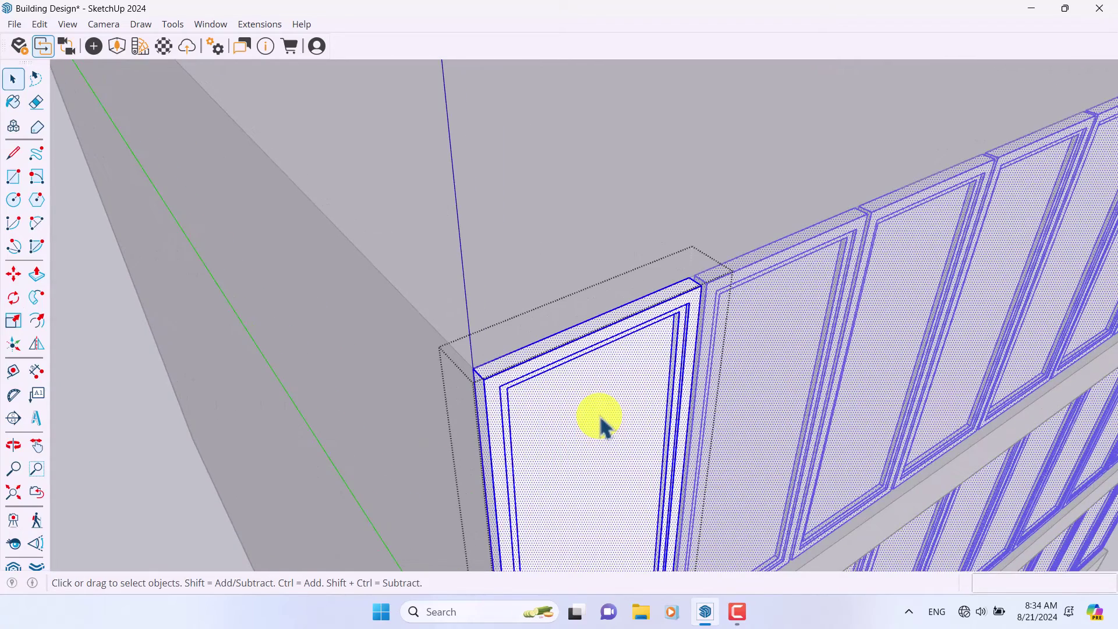
{"action": "scroll", "coordinate": [505, 335], "scroll_direction": "up", "scroll_amount": 2}
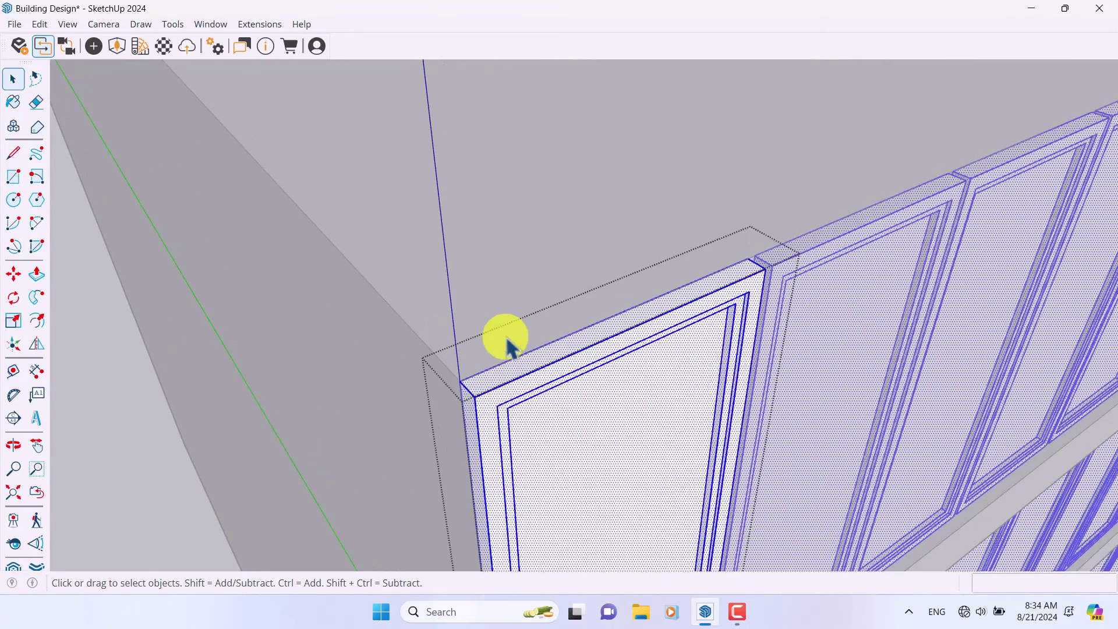
- Start a rotation centred on the panel's top, then cancel it
{"action": "left_click", "coordinate": [20, 301]}
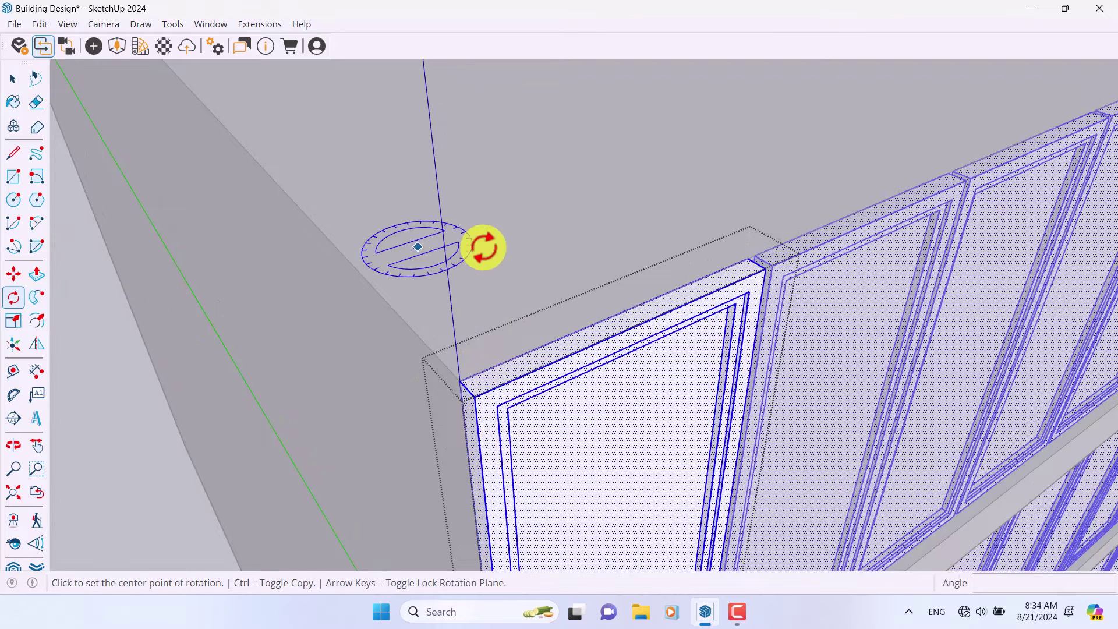
{"action": "left_click", "coordinate": [619, 312]}
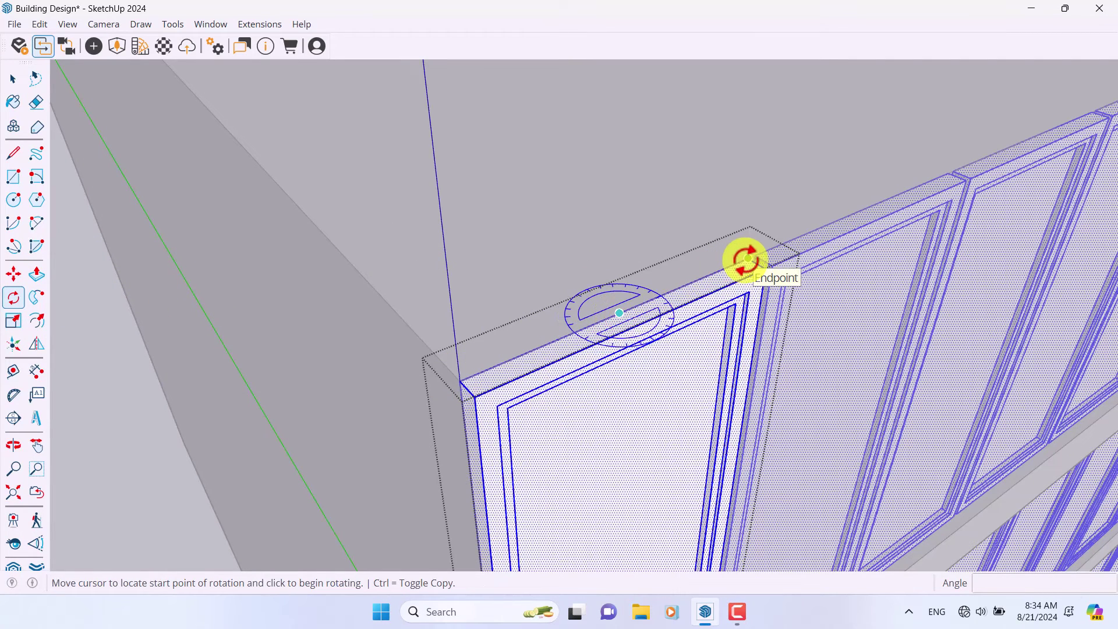
{"action": "left_click", "coordinate": [747, 259]}
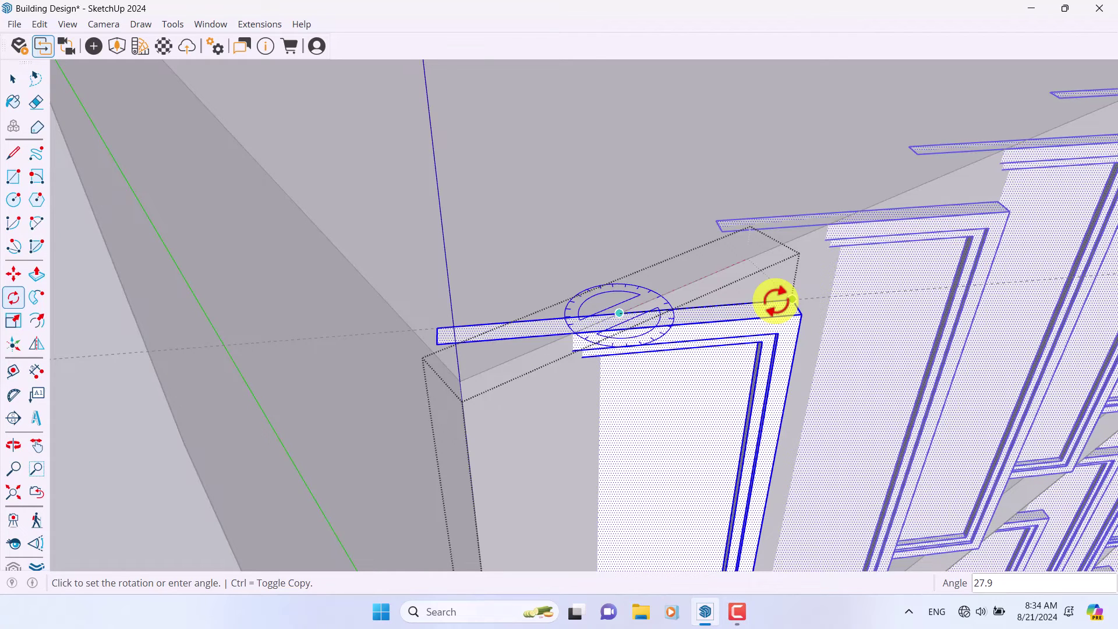
{"action": "key", "text": "space"}
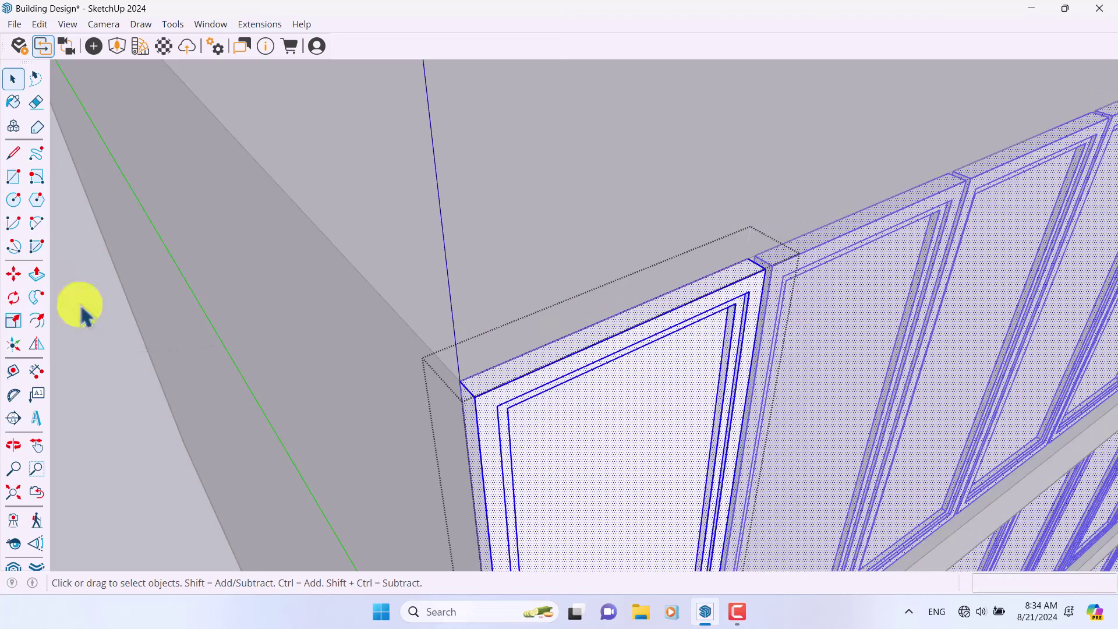
- Rotate the panel about its corner from the top endpoint, then clear the selection
{"action": "left_click", "coordinate": [11, 302]}
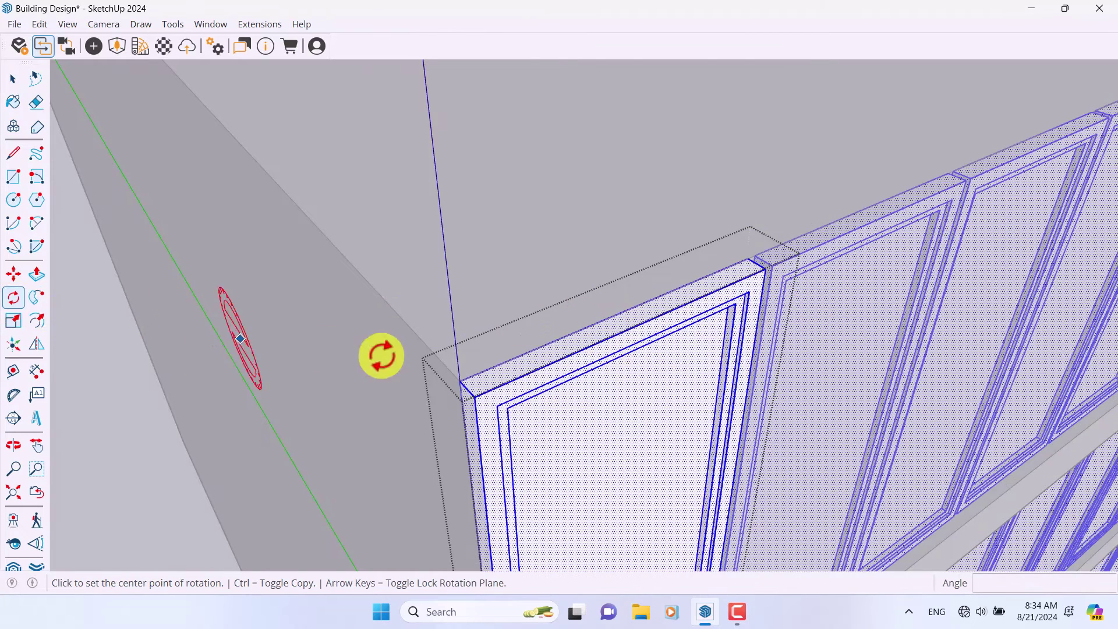
{"action": "left_click", "coordinate": [460, 381]}
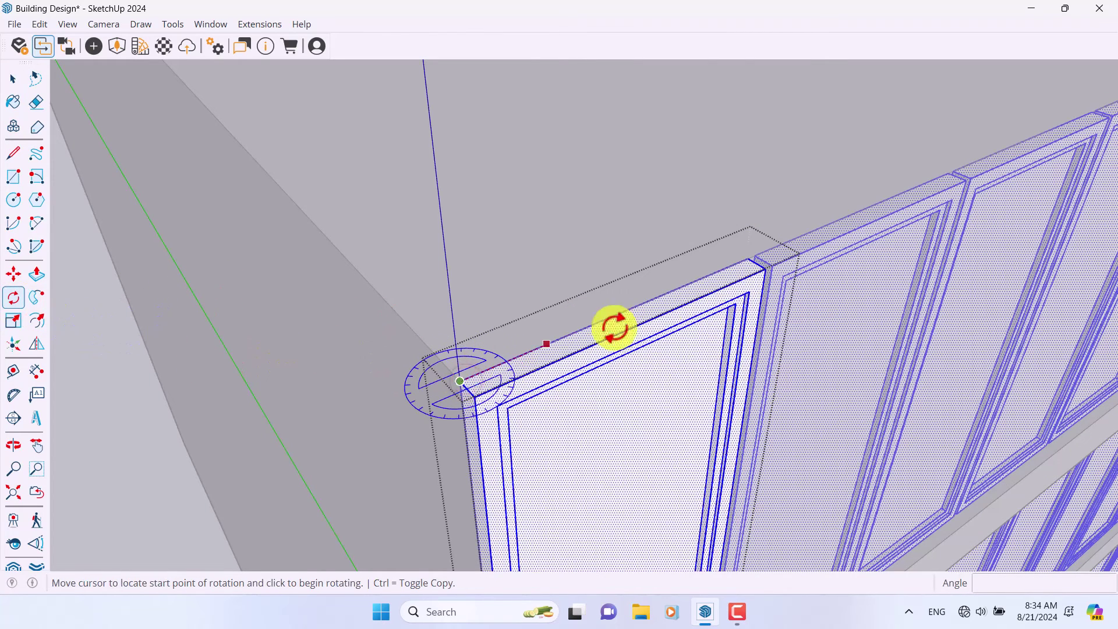
{"action": "left_click", "coordinate": [754, 263]}
{"action": "middle_click_drag", "start_coordinate": [789, 281], "coordinate": [855, 302]}
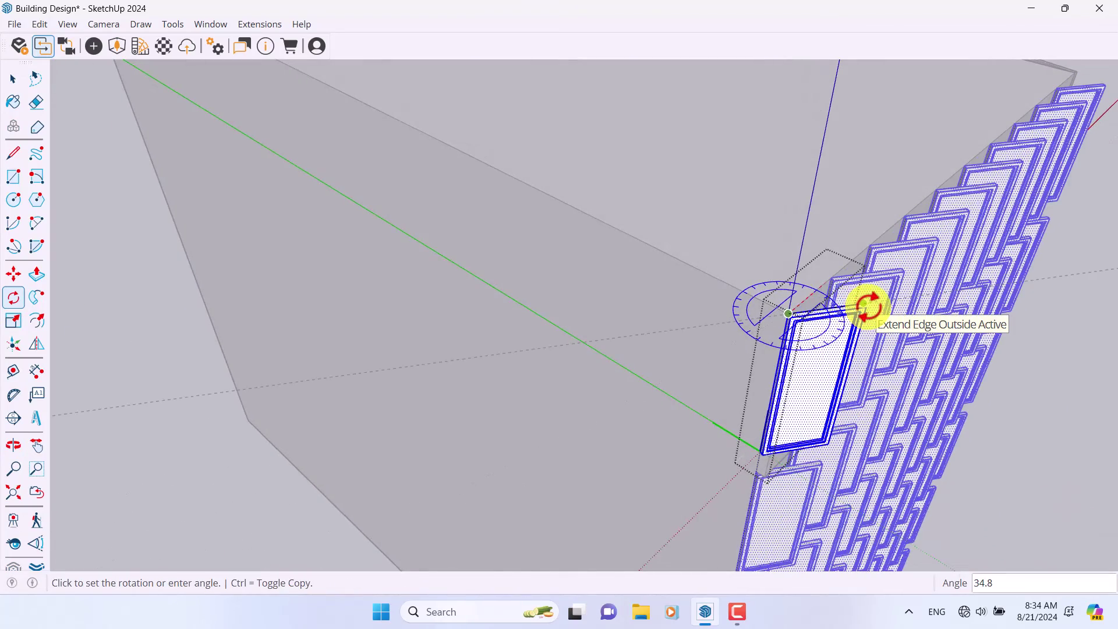
{"action": "left_click", "coordinate": [868, 305]}
{"action": "middle_click_drag", "start_coordinate": [868, 305], "coordinate": [501, 272]}
{"action": "key", "text": "space"}
{"action": "scroll", "coordinate": [500, 271], "scroll_direction": "down", "scroll_amount": 5}
{"action": "key", "text": "ctrl+t"}
{"action": "middle_click_drag", "start_coordinate": [466, 217], "coordinate": [674, 242]}
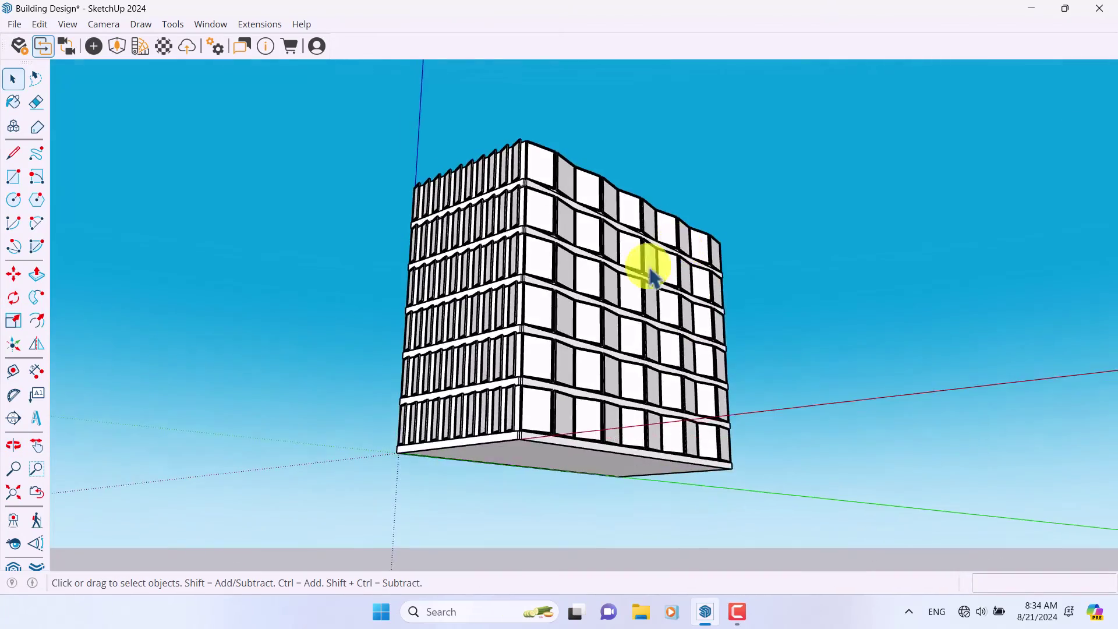
{"action": "scroll", "coordinate": [577, 333], "scroll_direction": "up", "scroll_amount": 10}
{"action": "scroll", "coordinate": [576, 335], "scroll_direction": "down", "scroll_amount": 5}
{"action": "middle_click_drag", "start_coordinate": [516, 237], "coordinate": [436, 330]}
{"action": "scroll", "coordinate": [412, 273], "scroll_direction": "up", "scroll_amount": 2}
{"action": "middle_click_drag", "start_coordinate": [413, 276], "coordinate": [448, 291]}
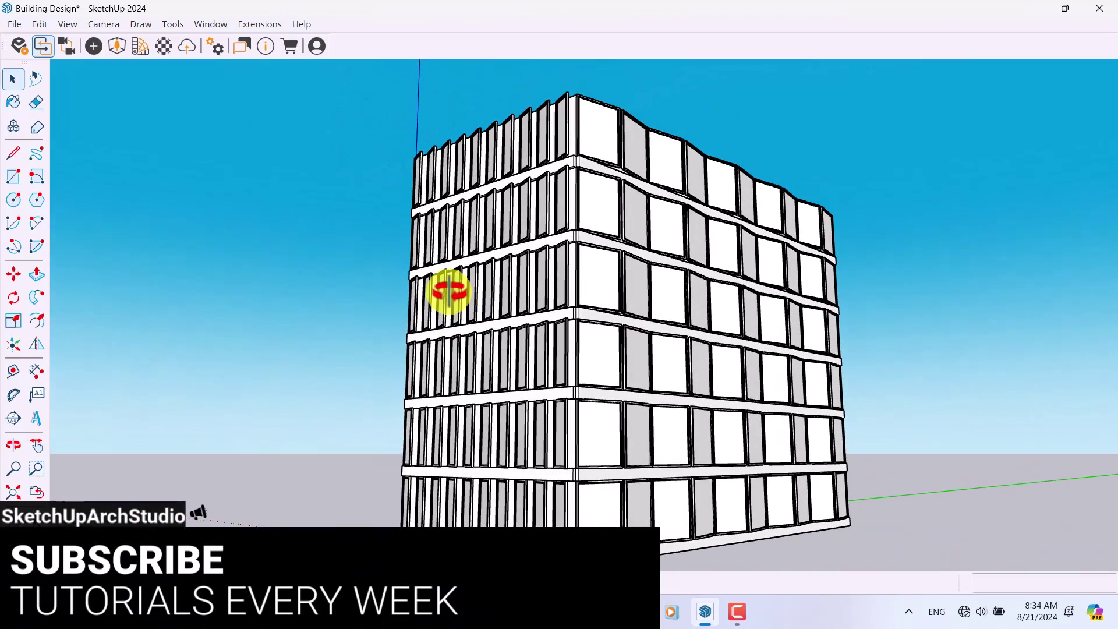
{"action": "middle_click_drag", "start_coordinate": [553, 204], "coordinate": [527, 236]}
{"action": "middle_click_drag", "start_coordinate": [711, 399], "coordinate": [756, 437]}
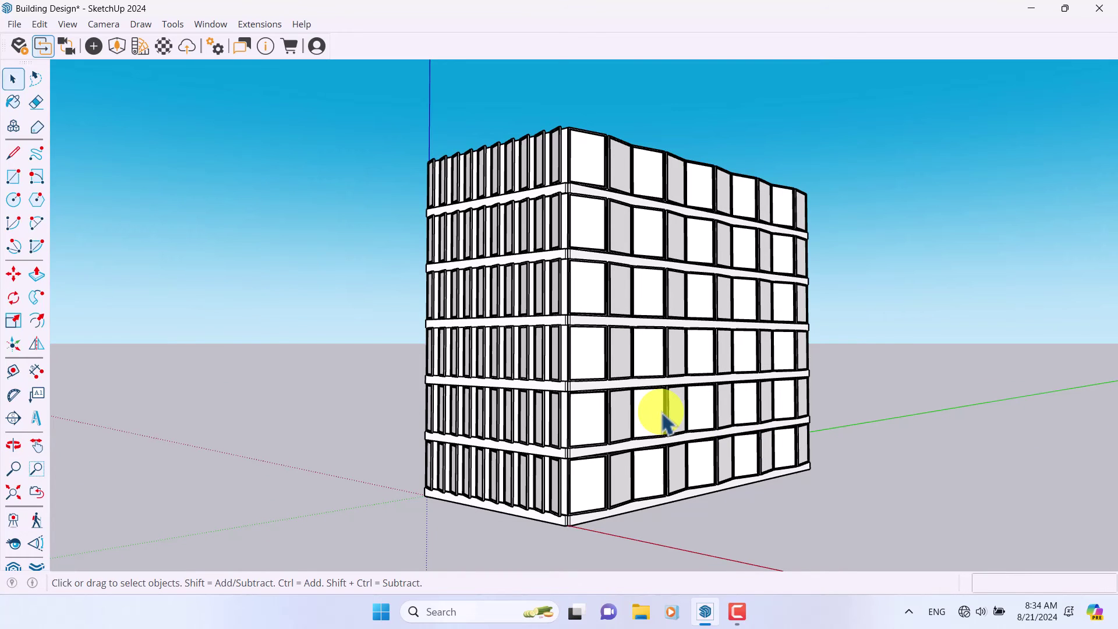
{"action": "middle_click_drag", "start_coordinate": [664, 419], "coordinate": [681, 380]}
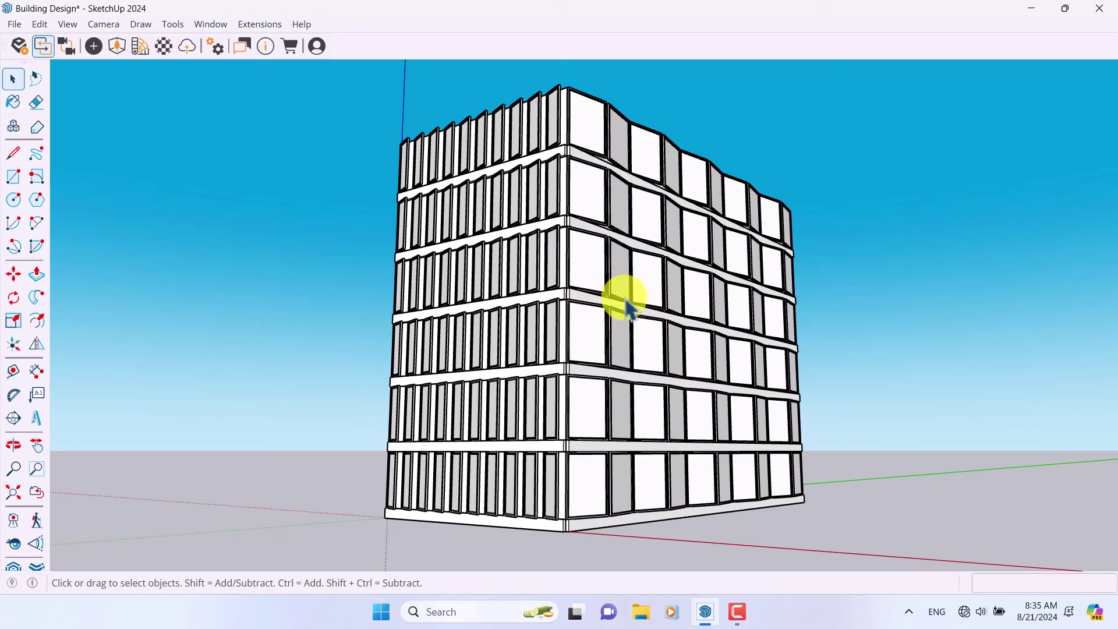
{"action": "left_click", "coordinate": [737, 612]}
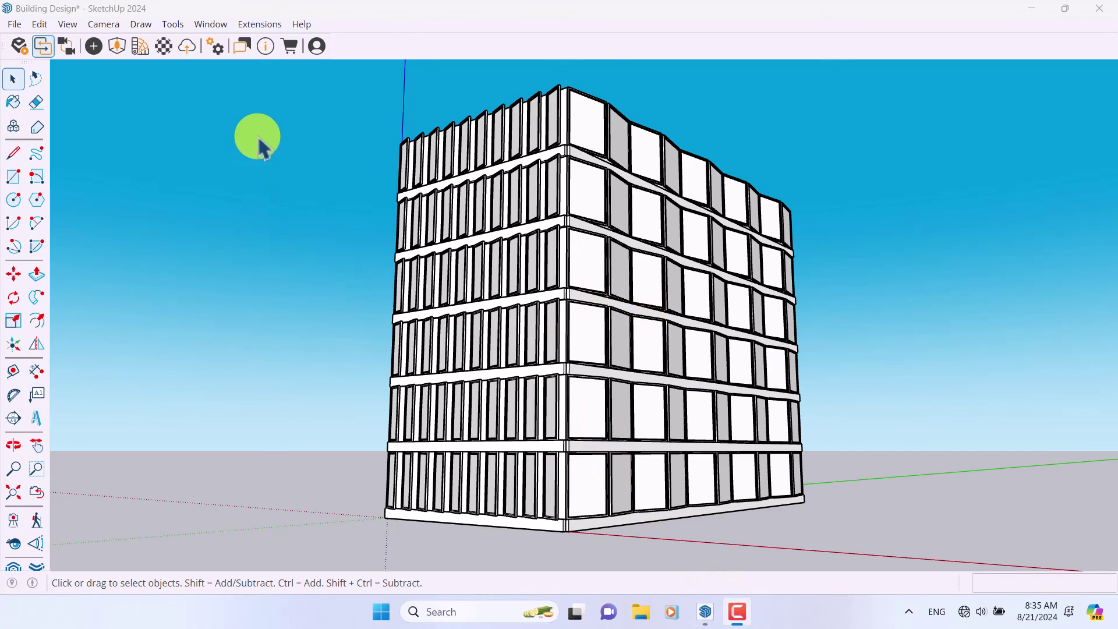